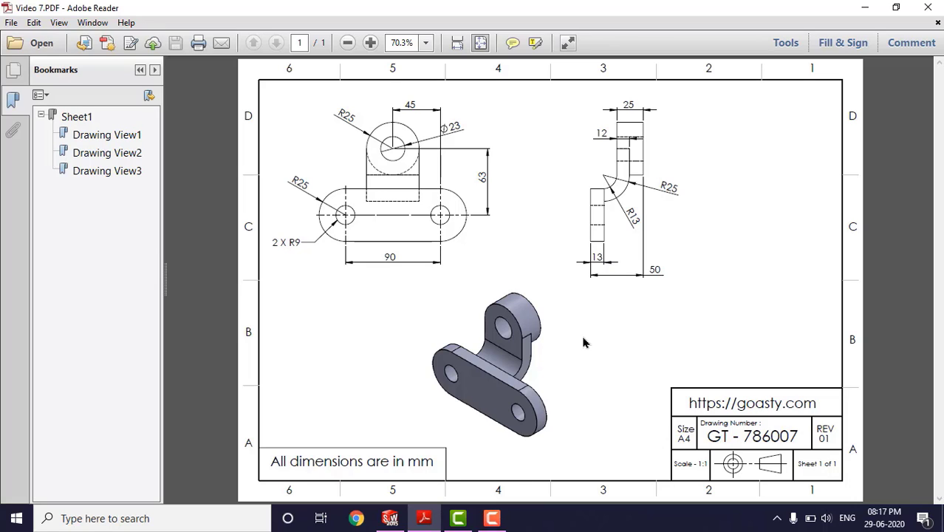
- Switch from the PDF drawing to SOLIDWORKS and create a new part document
{"action": "left_click", "coordinate": [865, 8]}
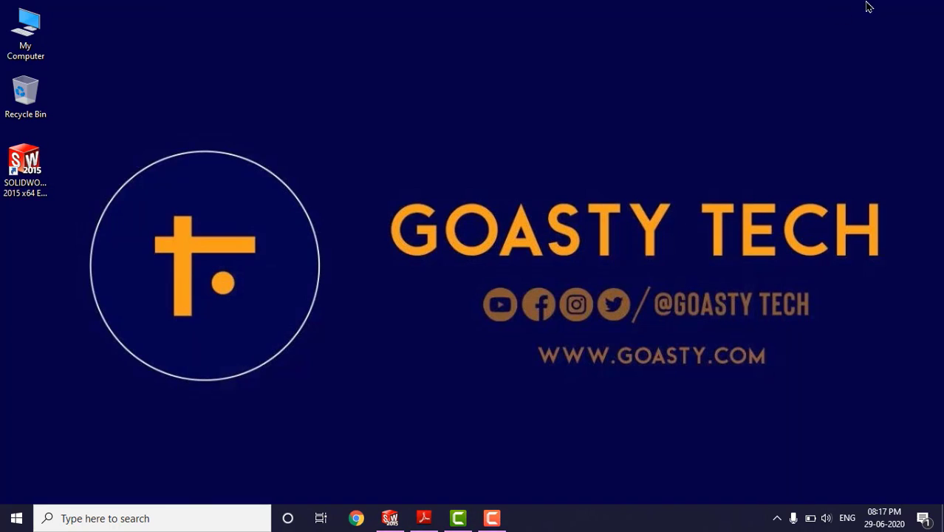
{"action": "left_click", "coordinate": [390, 518]}
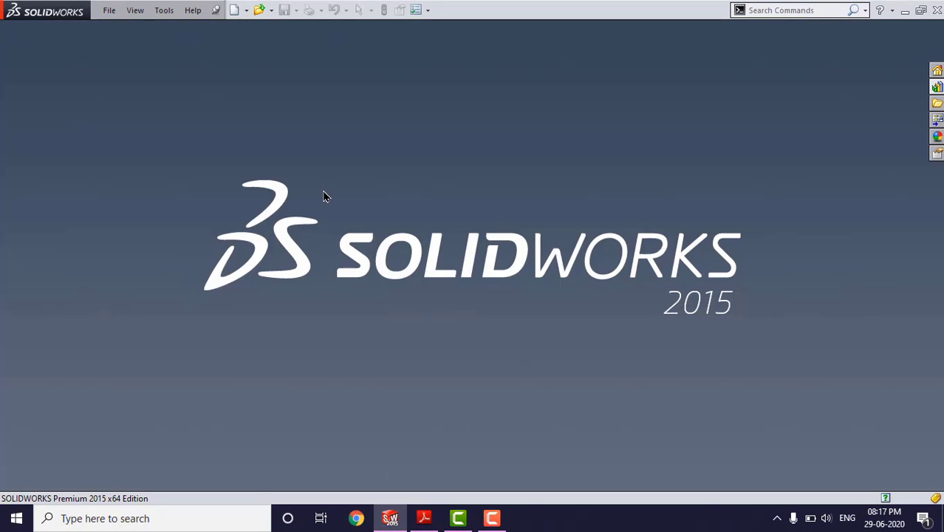
{"action": "left_click", "coordinate": [234, 10]}
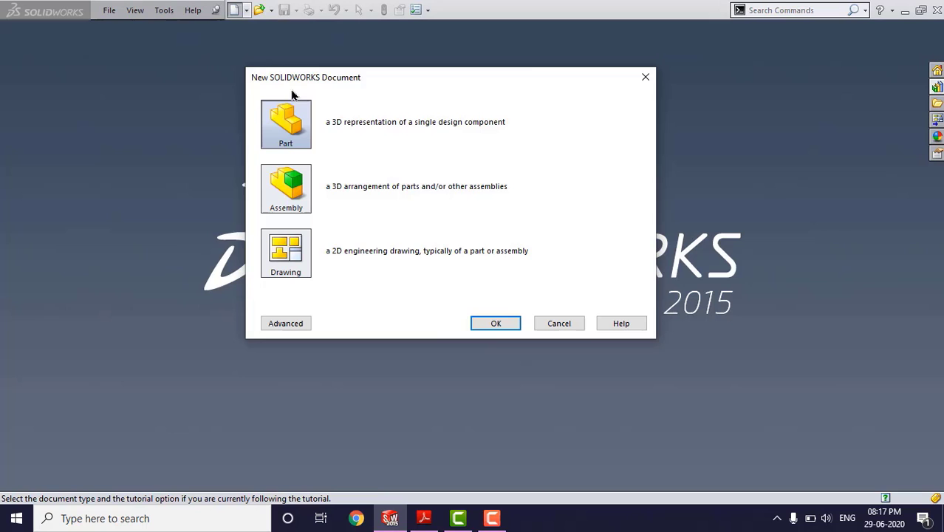
{"action": "left_click", "coordinate": [495, 323]}
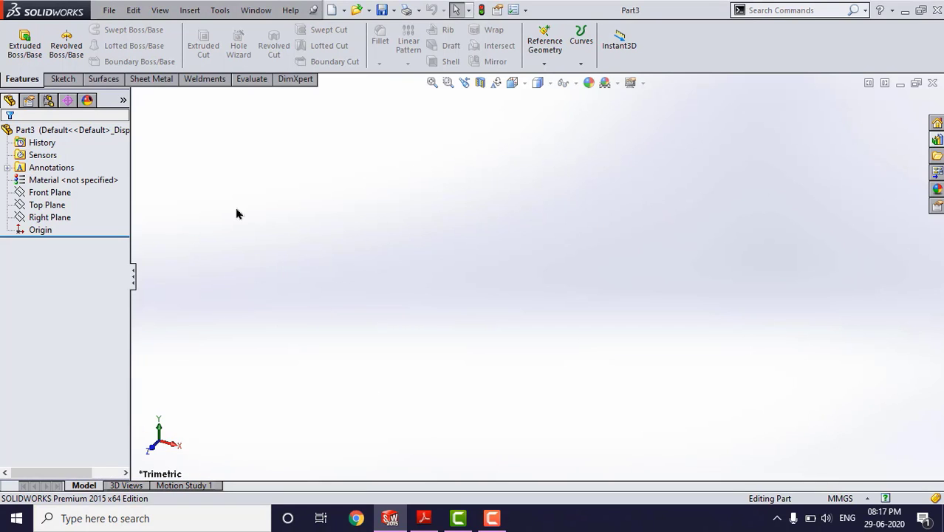
- Show the Front, Top and Right reference planes in the graphics area
{"action": "left_click_drag", "start_coordinate": [80, 220], "coordinate": [54, 195]}
{"action": "right_click", "coordinate": [53, 196]}
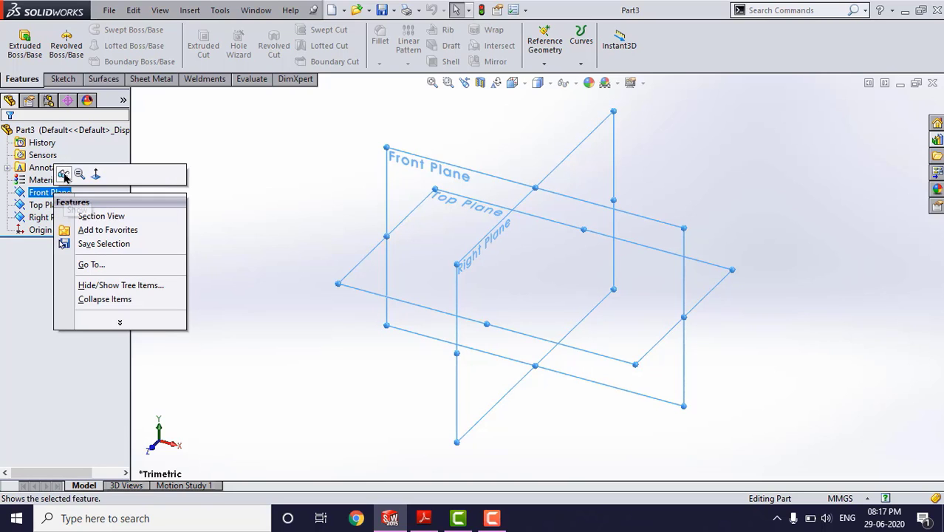
{"action": "left_click", "coordinate": [65, 174]}
{"action": "left_click", "coordinate": [289, 131]}
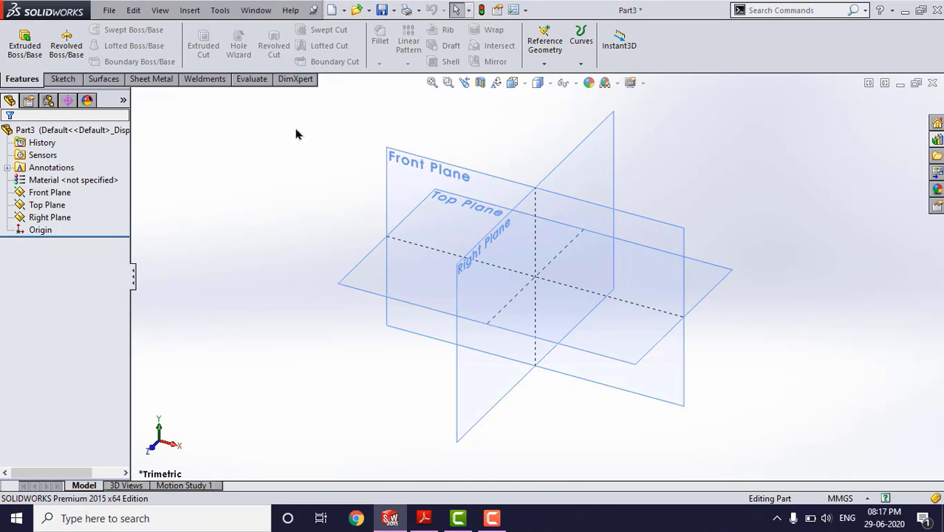
- Start a sketch on the Front Plane, checking the base plate's dimensions in the Adobe Reader drawing and returning to SOLIDWORKS
{"action": "left_click", "coordinate": [423, 518]}
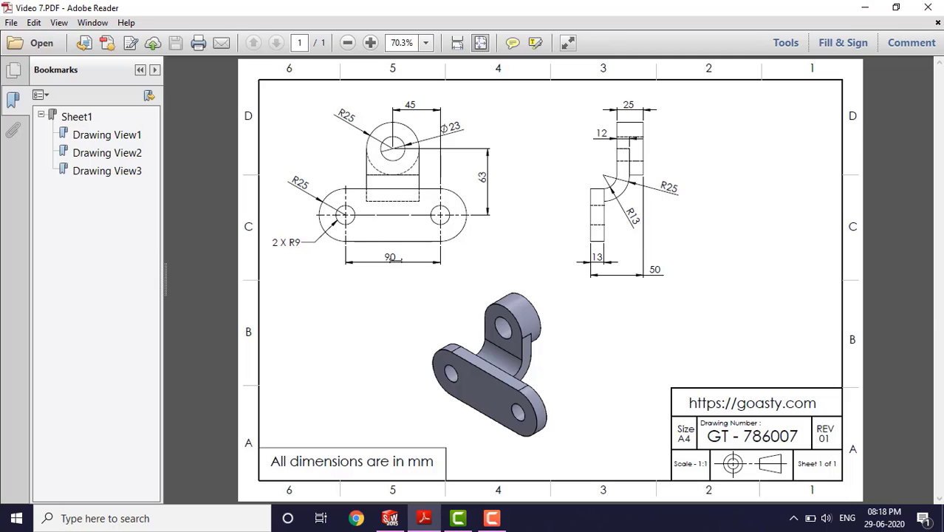
{"action": "left_click", "coordinate": [864, 7]}
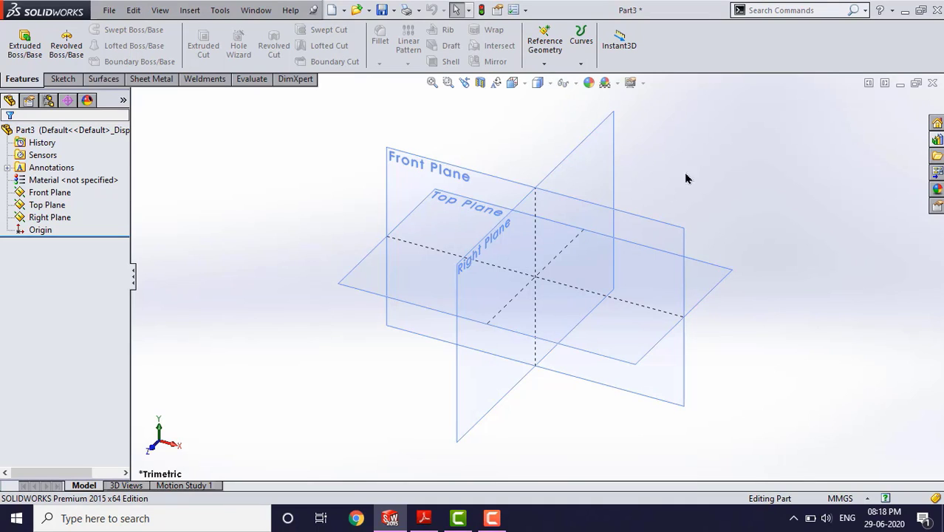
{"action": "left_click", "coordinate": [625, 214]}
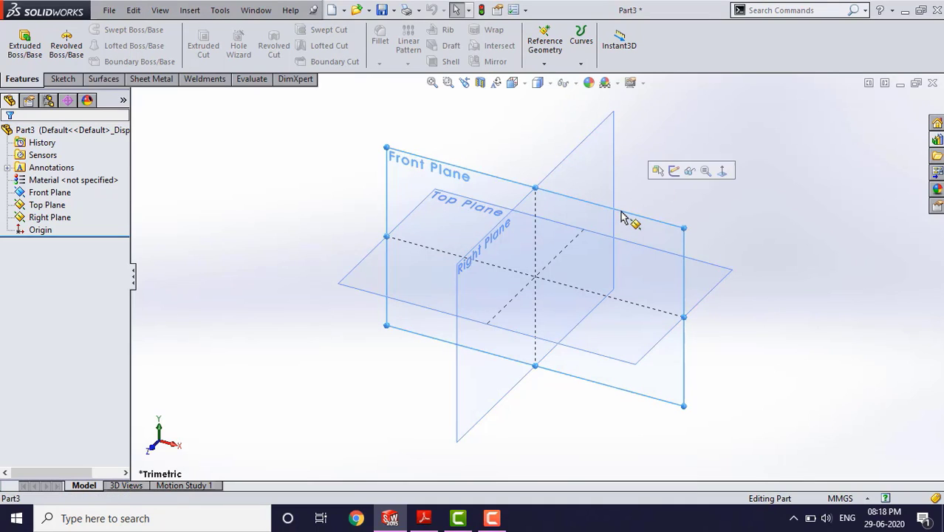
{"action": "left_click", "coordinate": [674, 171]}
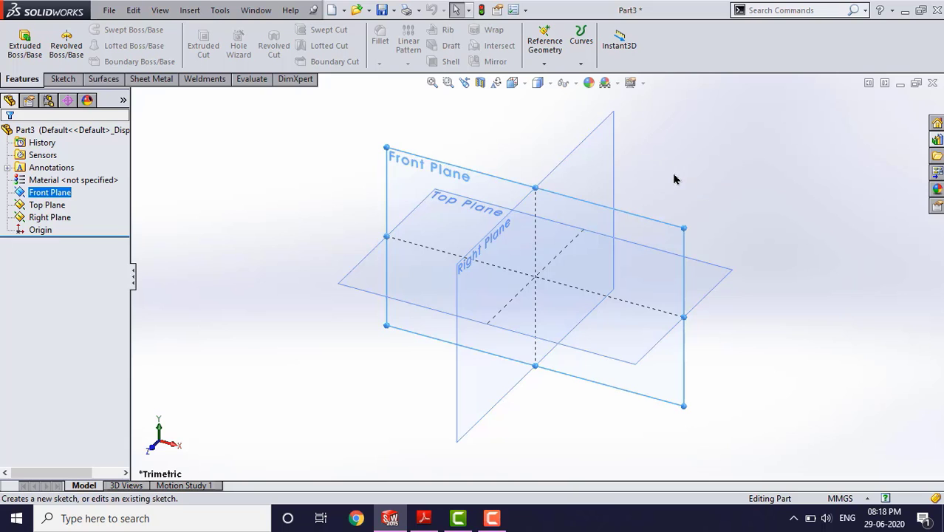
{"action": "left_click", "coordinate": [424, 518]}
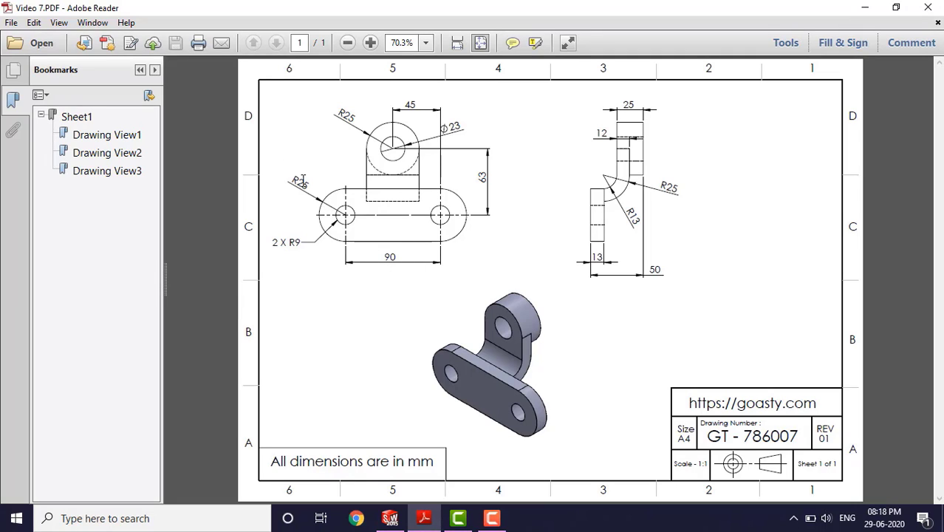
{"action": "left_click", "coordinate": [871, 7]}
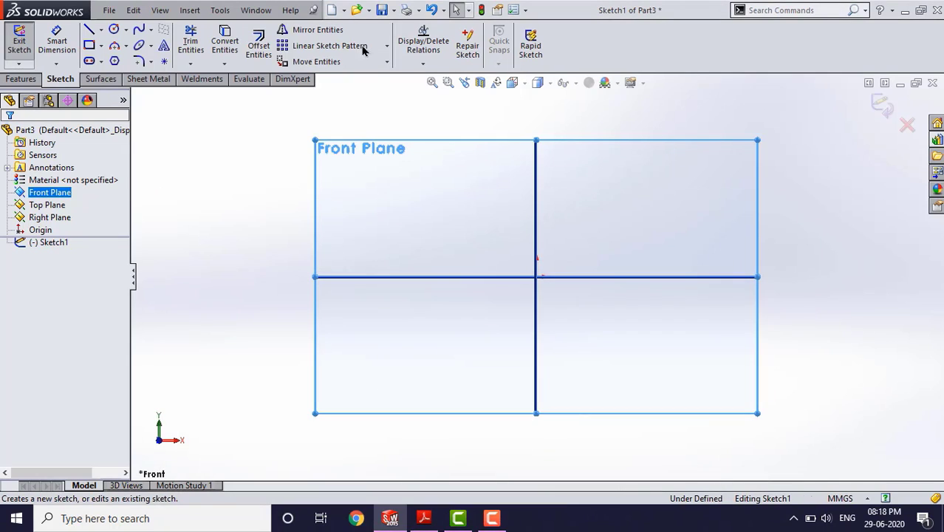
- Sketch a horizontal straight slot on the horizontal axis, about 83 mm between arc centres and about 50 mm wide
{"action": "left_click", "coordinate": [90, 61]}
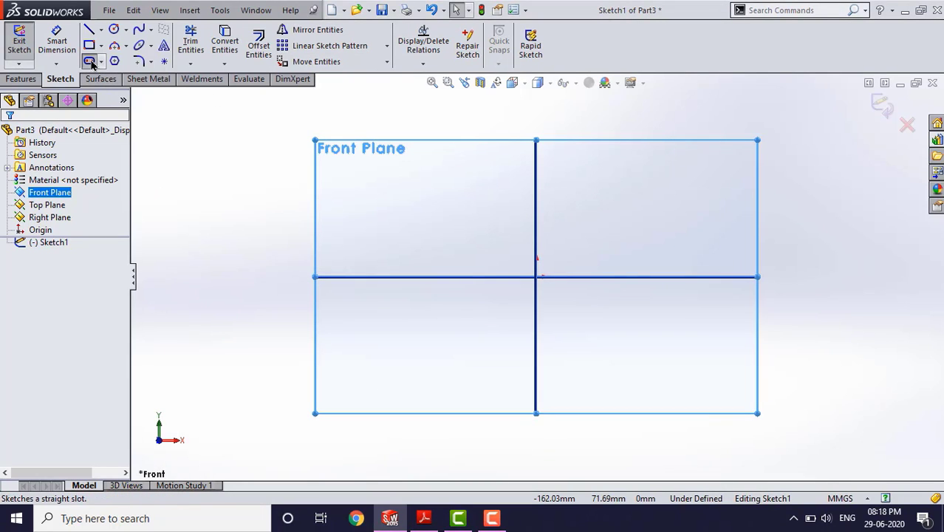
{"action": "left_click", "coordinate": [443, 277]}
{"action": "left_click", "coordinate": [650, 277]}
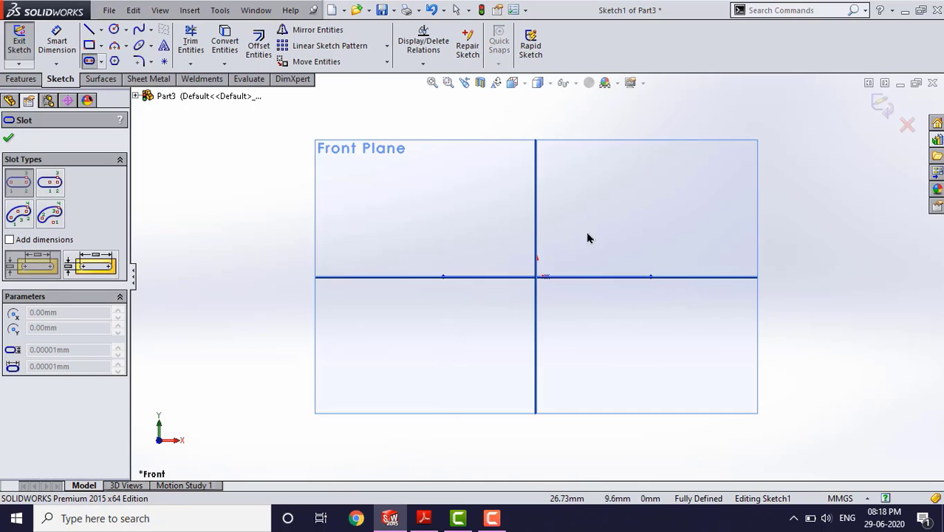
{"action": "left_click", "coordinate": [591, 217]}
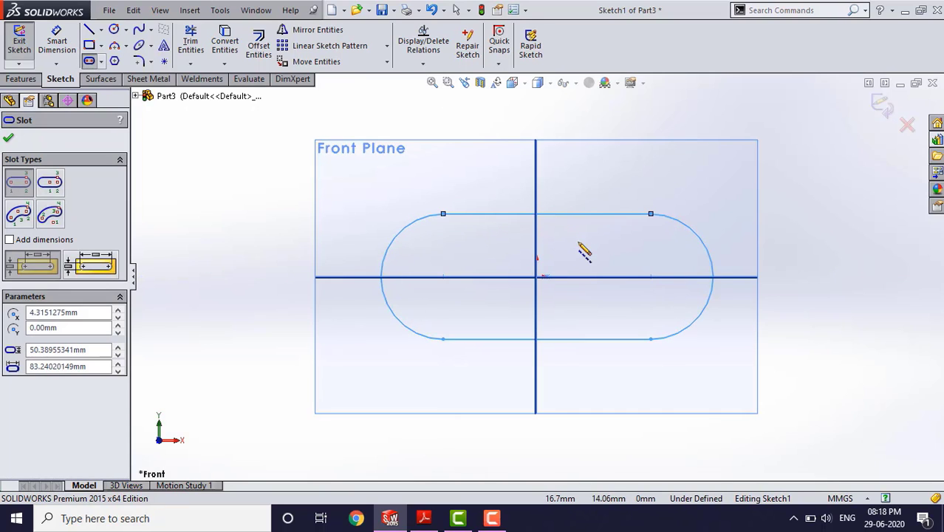
- Dimension the slot's left end arc with a radius of 25 mm
{"action": "left_click", "coordinate": [56, 42]}
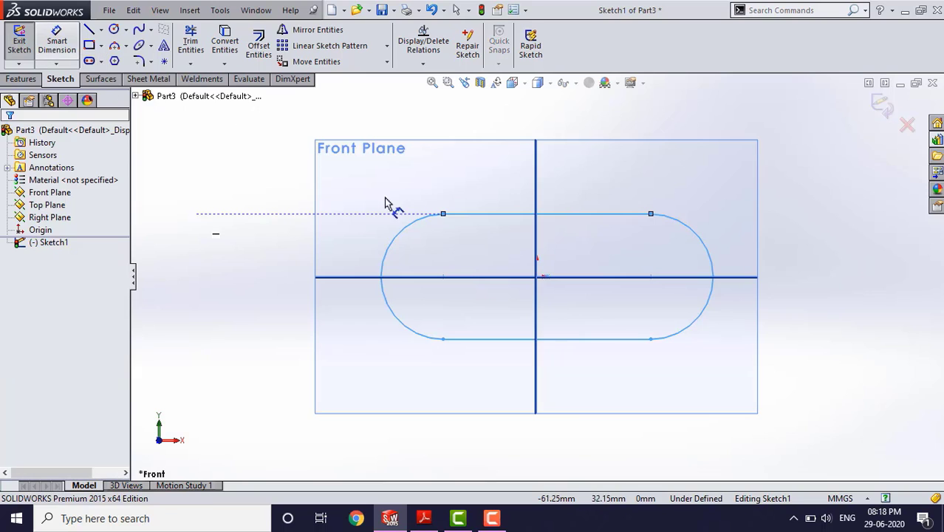
{"action": "left_click", "coordinate": [392, 229]}
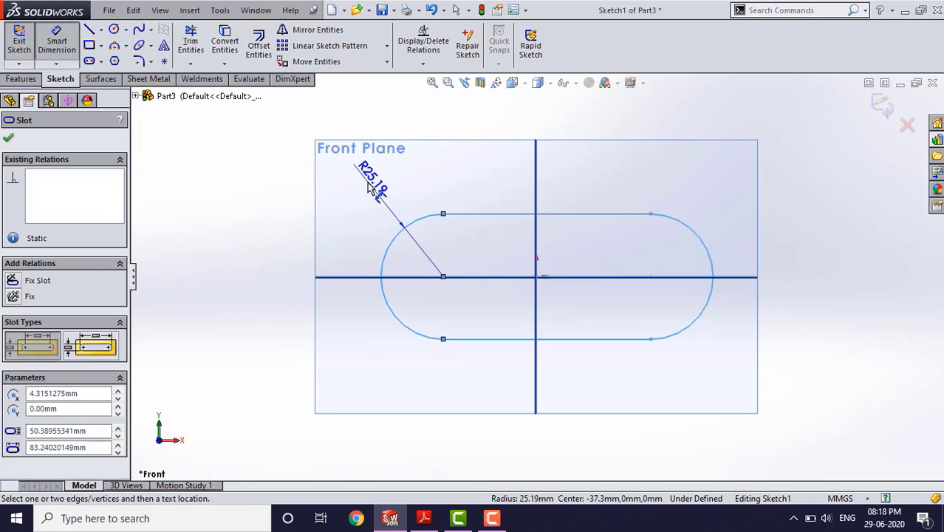
{"action": "left_click", "coordinate": [409, 184]}
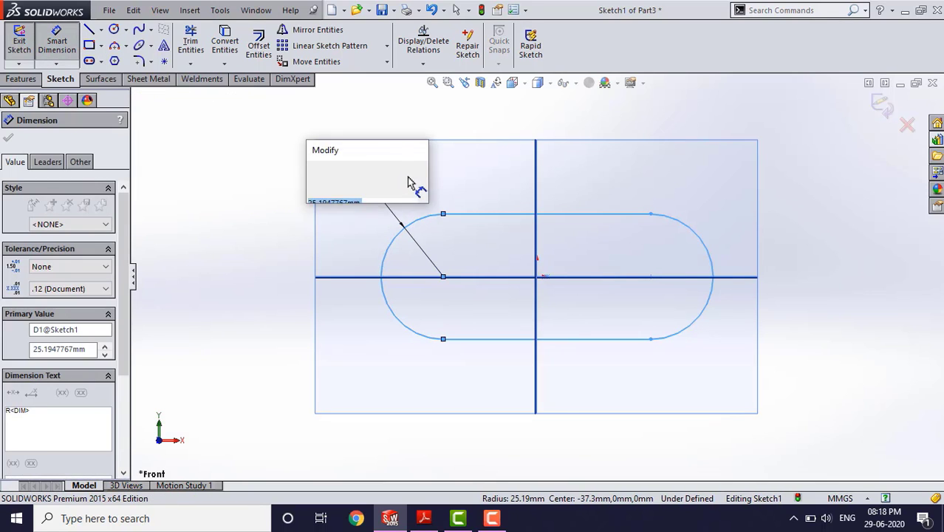
{"action": "type", "text": "25"}
{"action": "key", "text": "Return"}
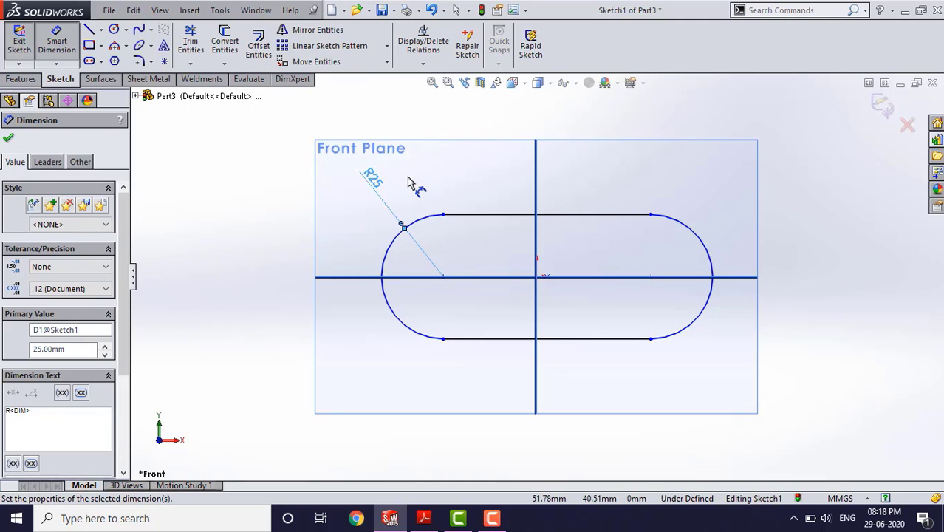
{"action": "left_click", "coordinate": [396, 184]}
- Dimension the distance between the slot's two arc centres as 90 mm, placing it below the slot
{"action": "left_click", "coordinate": [58, 43]}
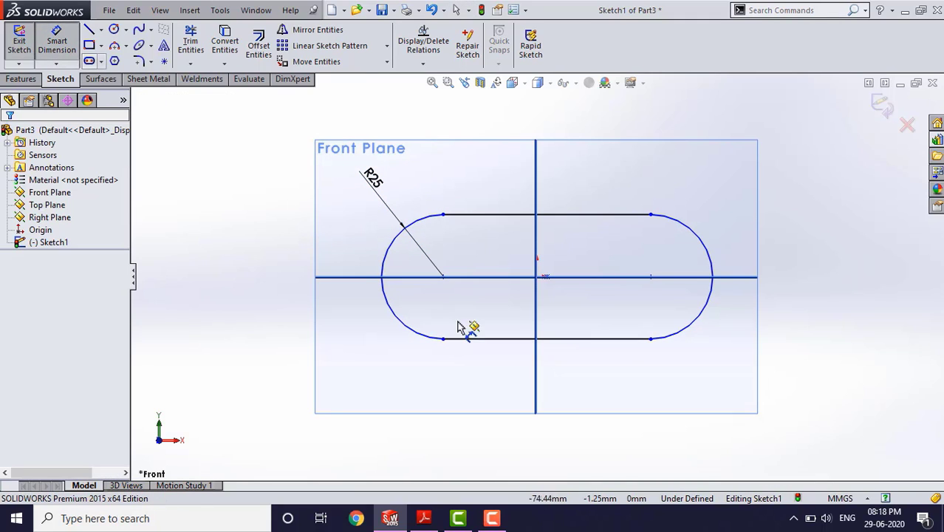
{"action": "left_click", "coordinate": [648, 280]}
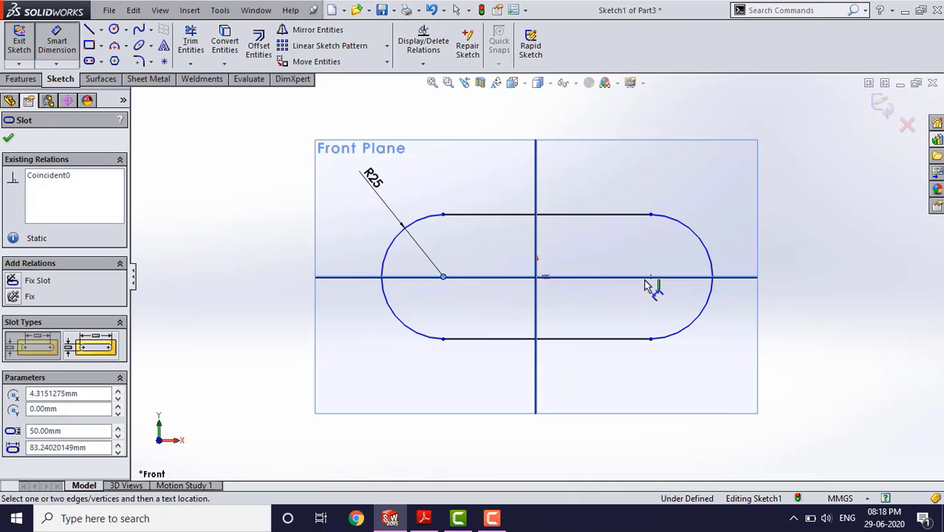
{"action": "left_click", "coordinate": [580, 341]}
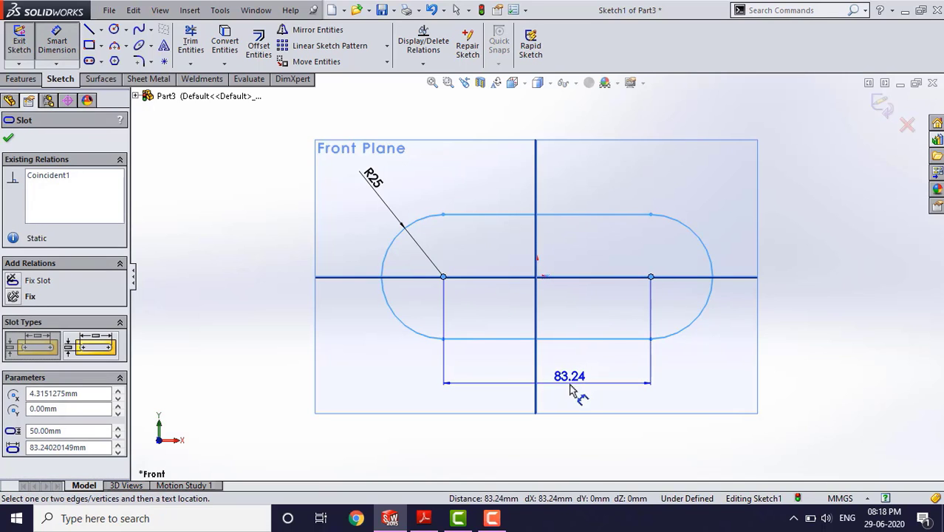
{"action": "left_click", "coordinate": [580, 395]}
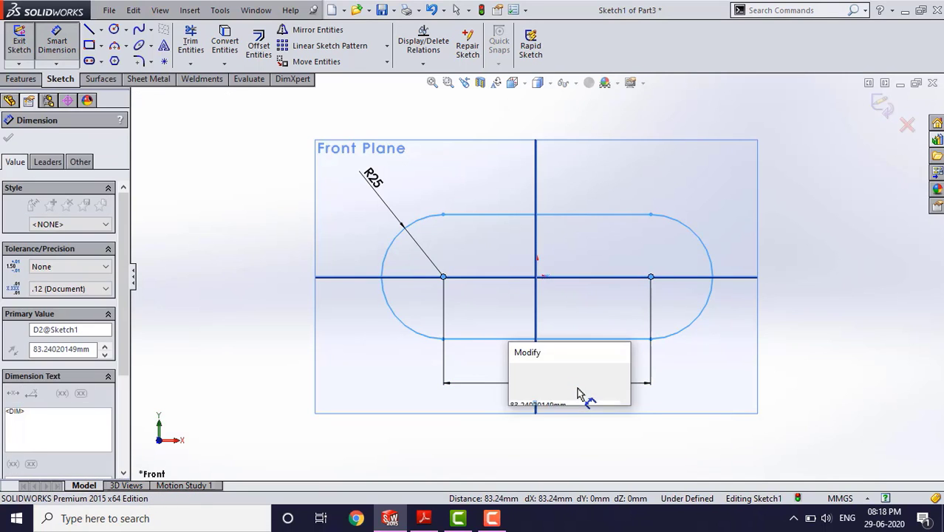
{"action": "type", "text": "90"}
{"action": "key", "text": "Return"}
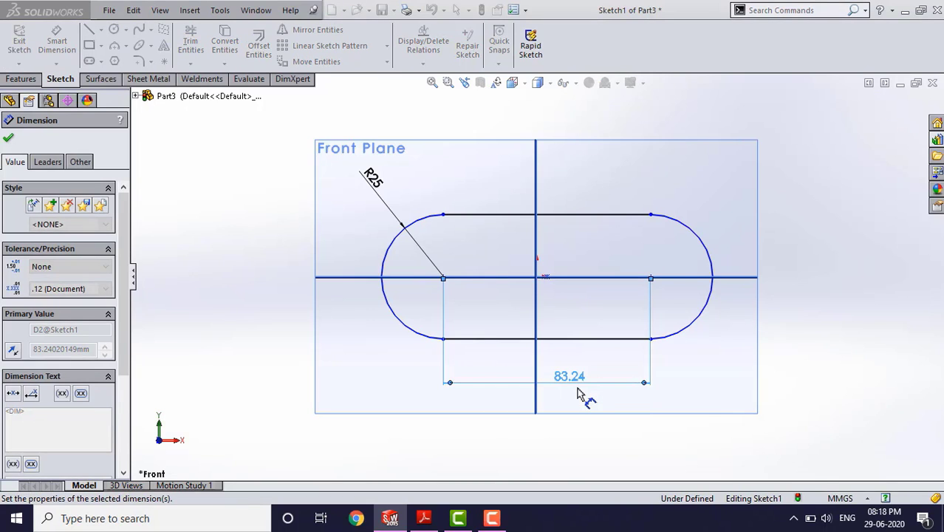
{"action": "left_click", "coordinate": [582, 395]}
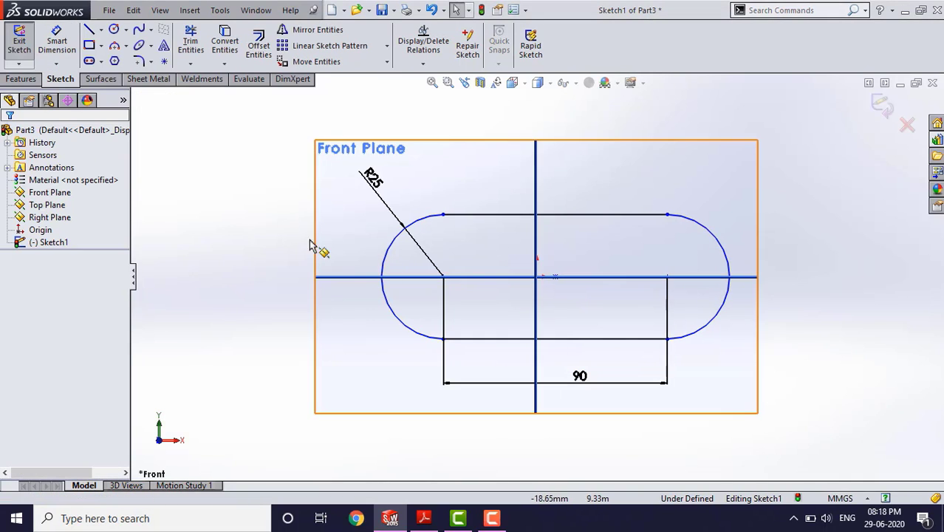
- Set the distance from the origin to the slot's left arc centre to 45 mm and close the sketch
{"action": "left_click", "coordinate": [537, 277]}
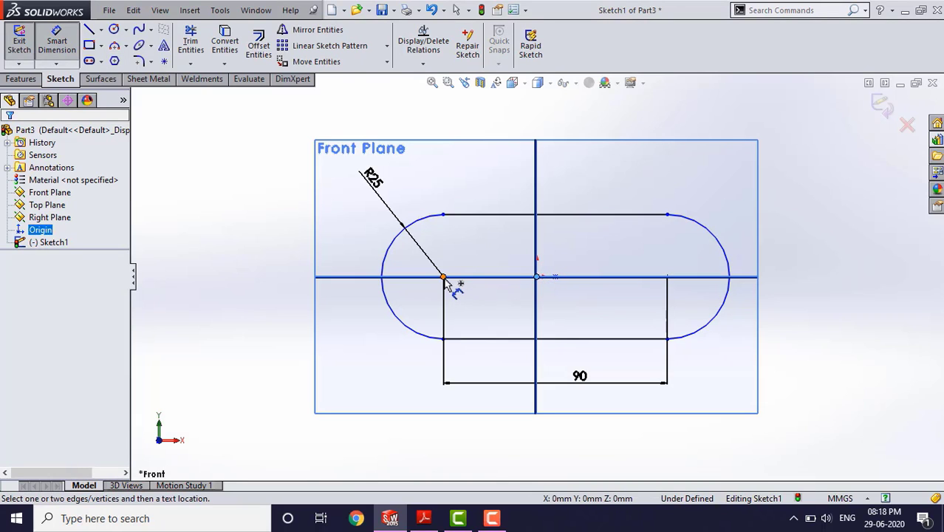
{"action": "left_click", "coordinate": [443, 277]}
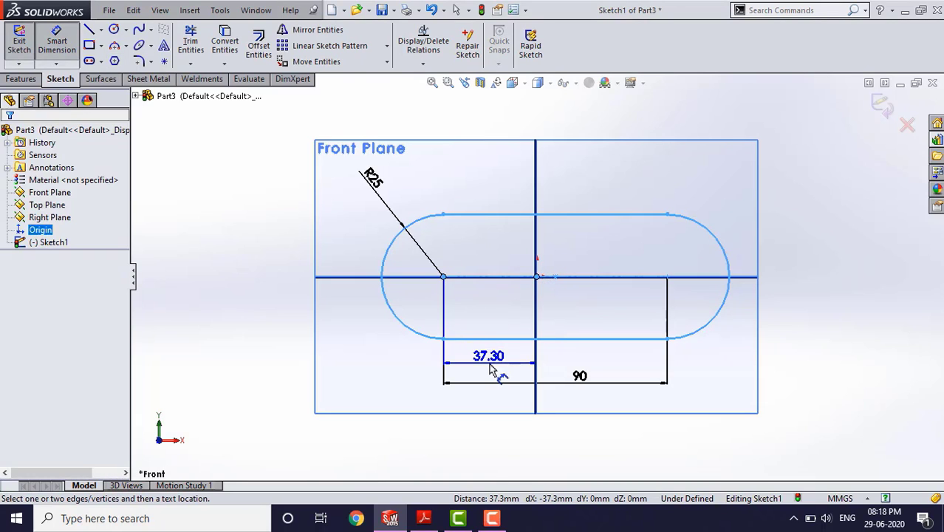
{"action": "left_click", "coordinate": [490, 369]}
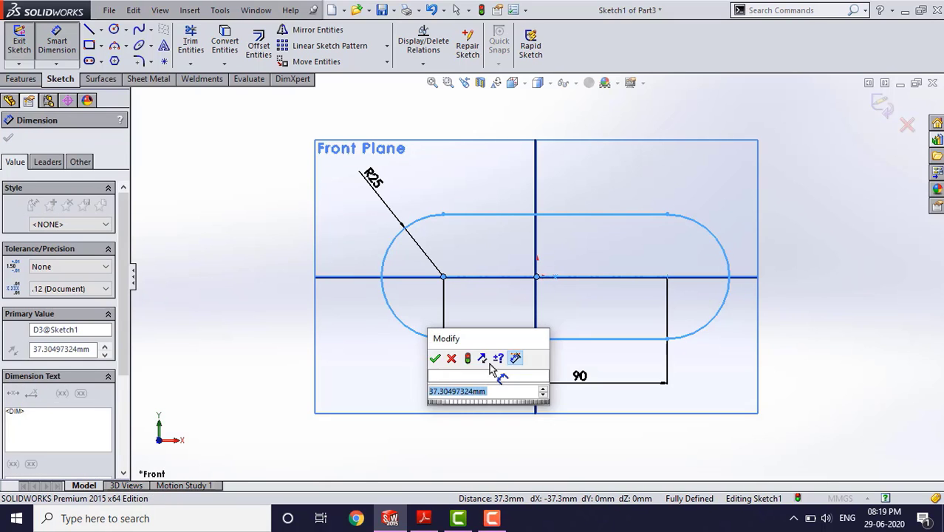
{"action": "type", "text": "45"}
{"action": "key", "text": "Return"}
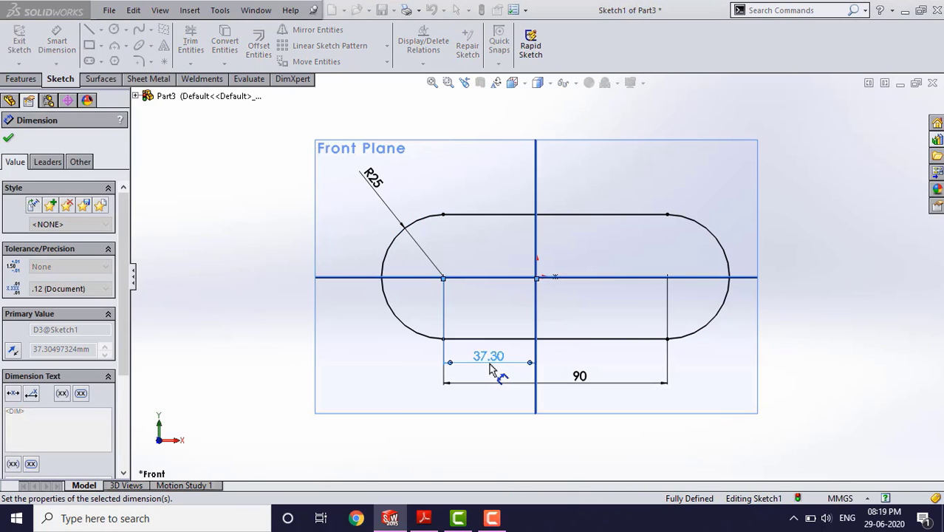
{"action": "key", "text": "Escape"}
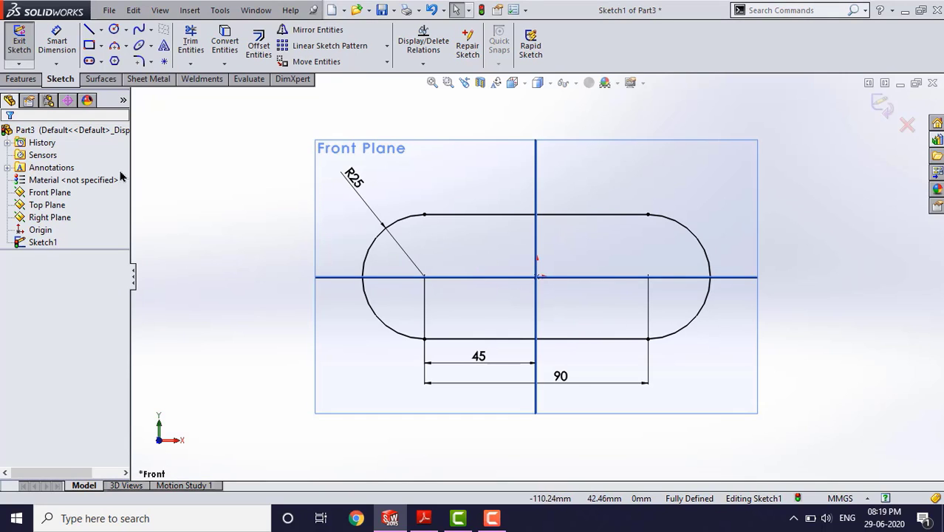
{"action": "left_click", "coordinate": [20, 39]}
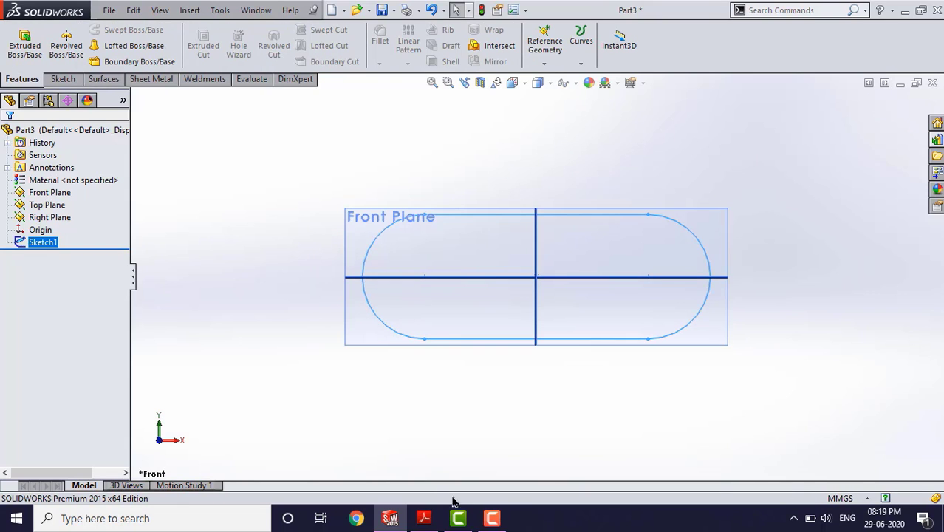
- Extrude the slot sketch as a blind boss 13 mm deep, as given in the PDF drawing
{"action": "left_click", "coordinate": [424, 518]}
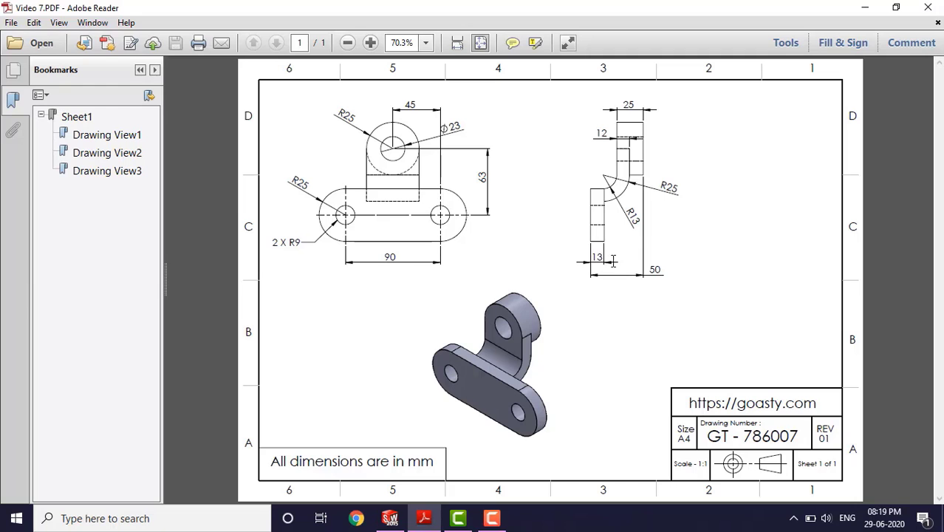
{"action": "left_click", "coordinate": [865, 7]}
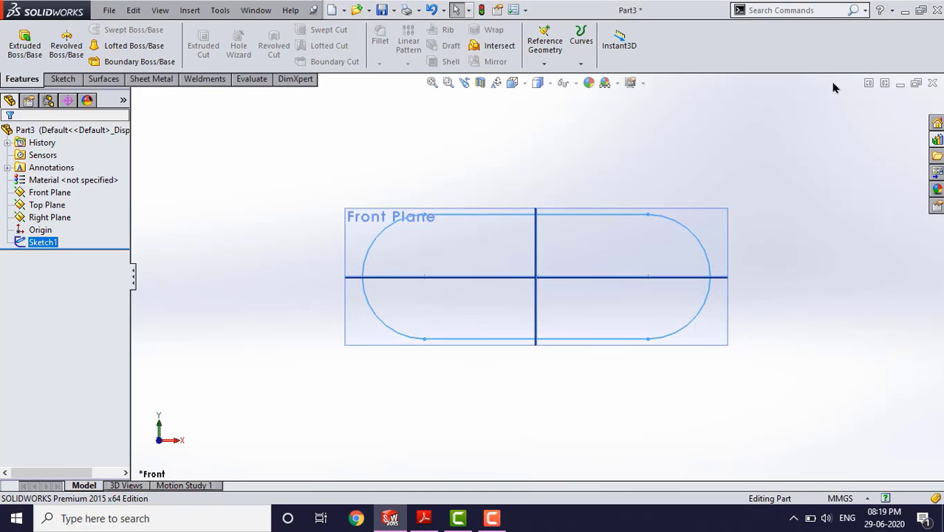
{"action": "left_click", "coordinate": [26, 49]}
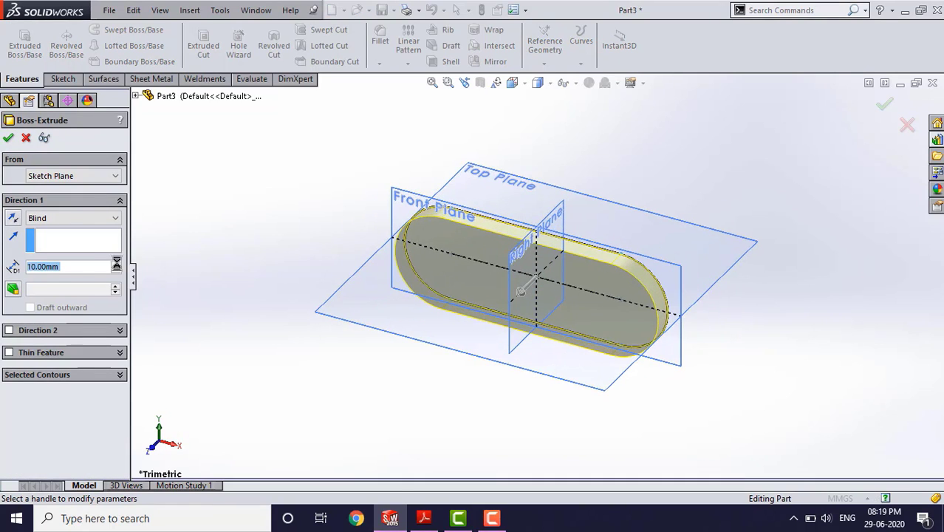
{"action": "type", "text": "13"}
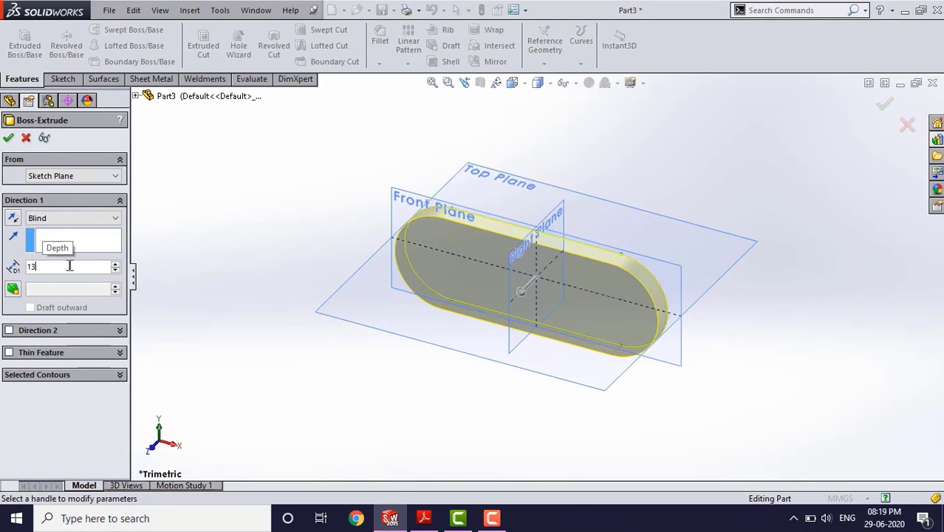
{"action": "key", "text": "Return"}
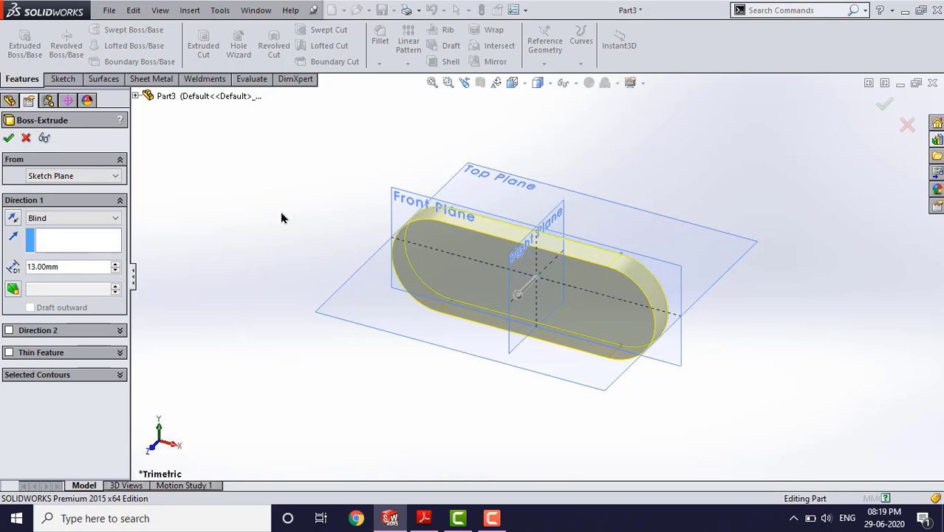
- Create a reference plane offset 50 mm from the slotted plate's front face, flipped to lie behind the plate
{"action": "middle_click_drag", "start_coordinate": [433, 367], "coordinate": [394, 350]}
{"action": "left_click", "coordinate": [424, 518]}
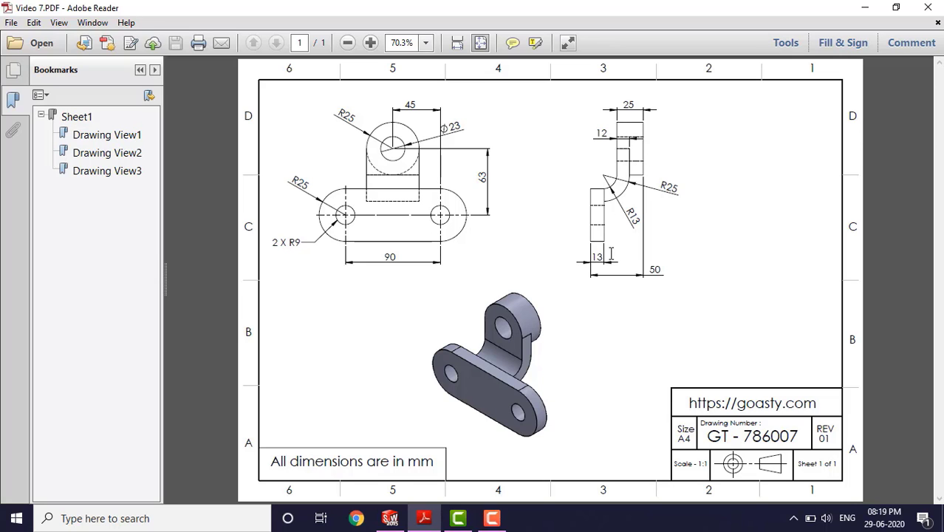
{"action": "left_click", "coordinate": [866, 7]}
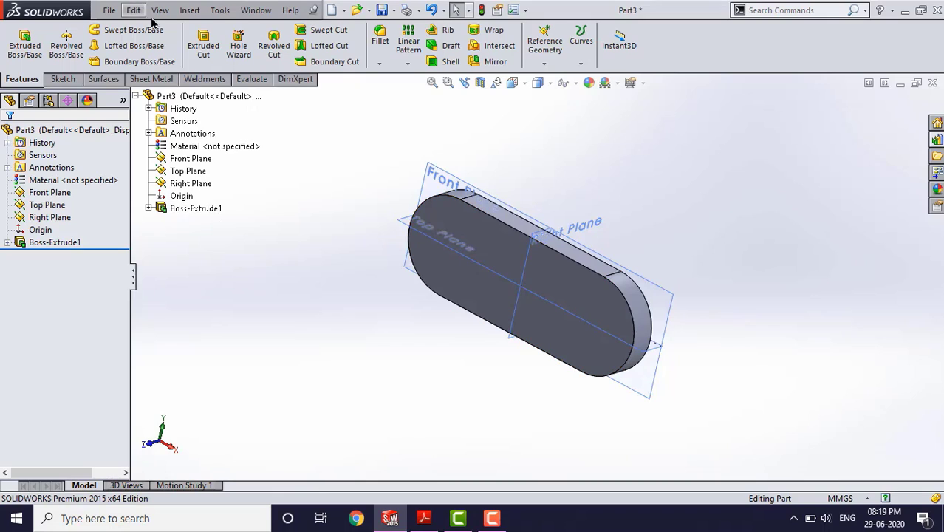
{"action": "left_click", "coordinate": [535, 57]}
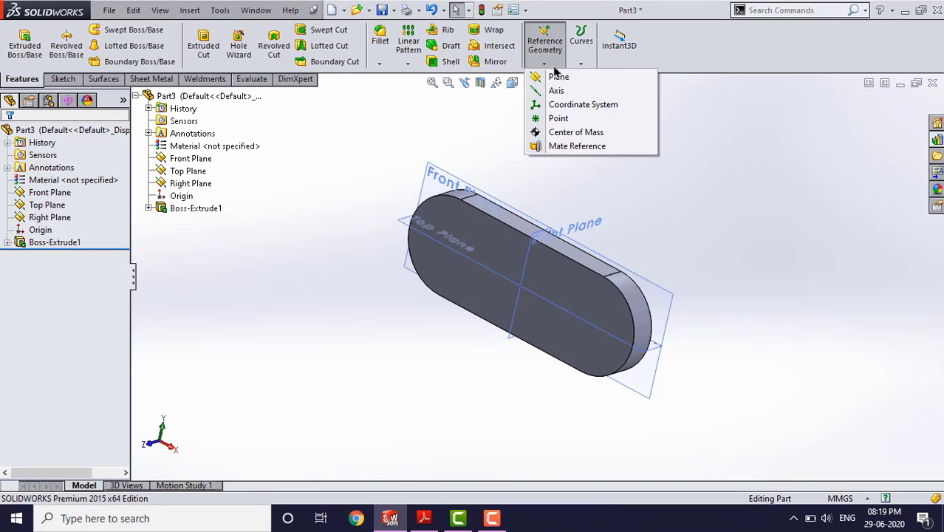
{"action": "left_click", "coordinate": [559, 77]}
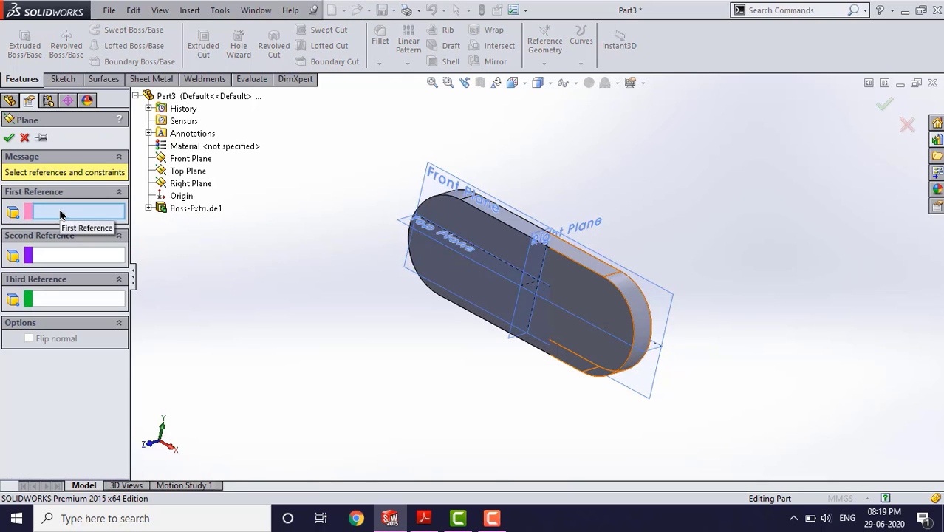
{"action": "left_click", "coordinate": [585, 286]}
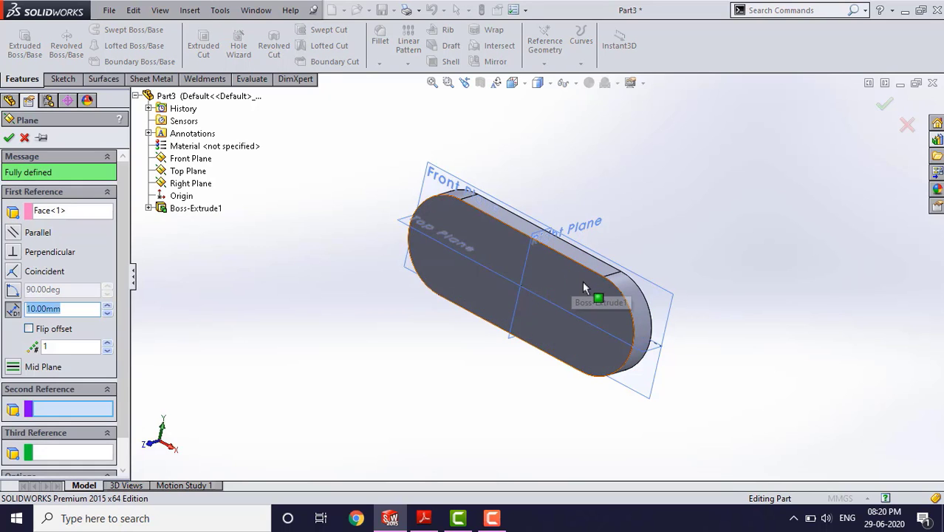
{"action": "middle_click_drag", "start_coordinate": [574, 277], "coordinate": [507, 262]}
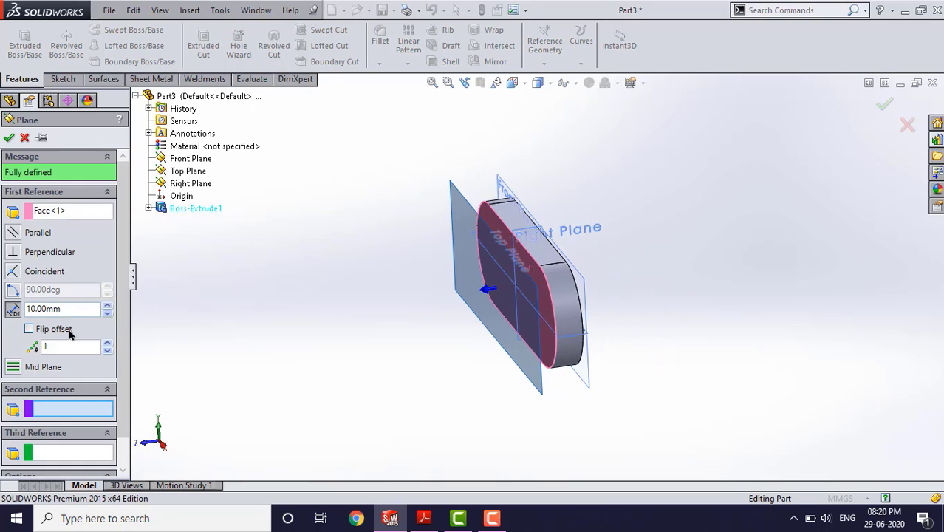
{"action": "double_click", "coordinate": [68, 310]}
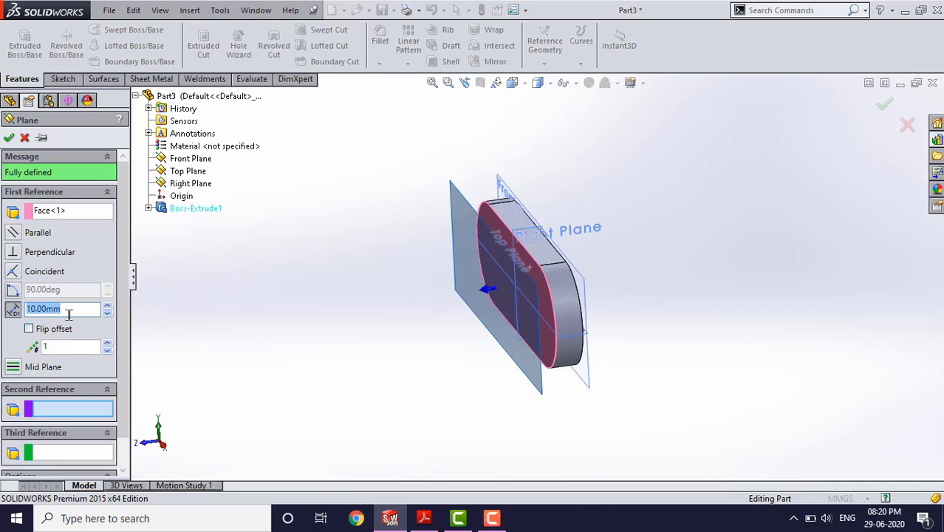
{"action": "type", "text": "50"}
{"action": "key", "text": "Return"}
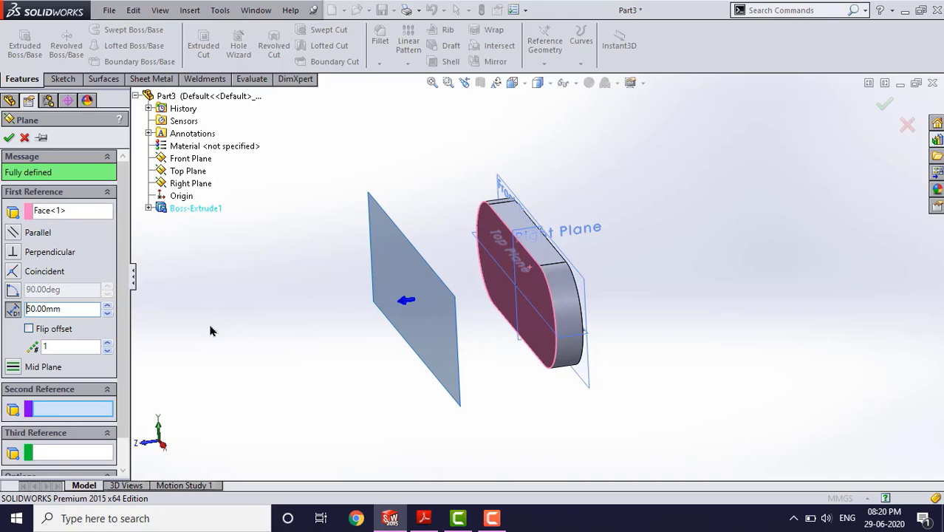
{"action": "left_click", "coordinate": [29, 329]}
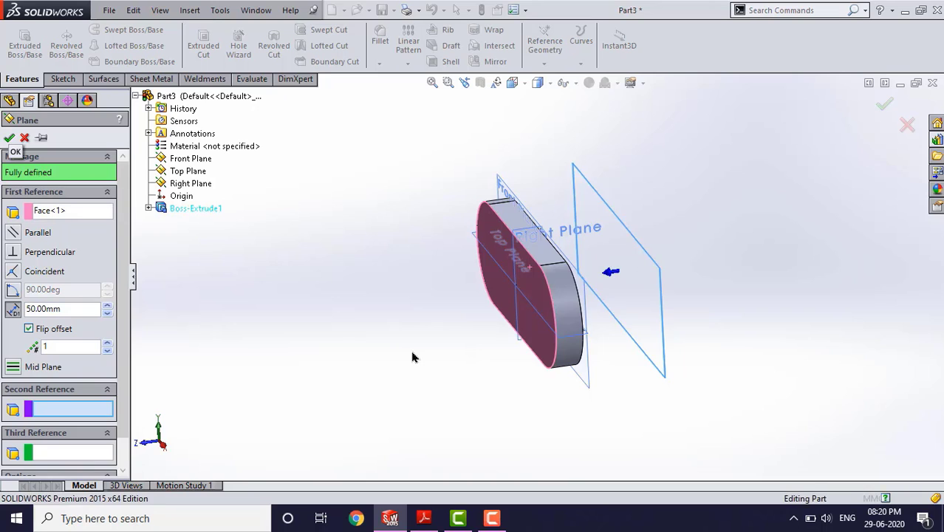
{"action": "key", "text": "Return"}
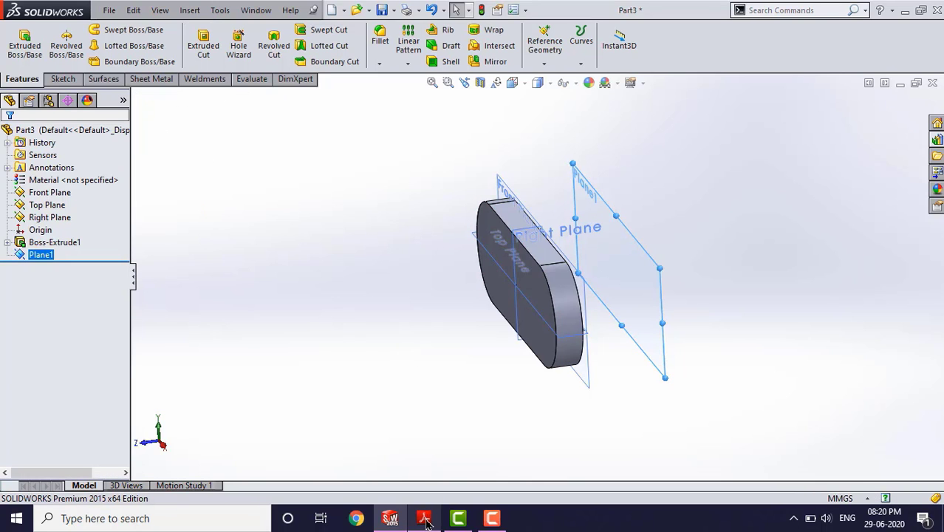
- On the new offset plane, sketch a circle about 46 mm in diameter, centred about 76 mm directly above the origin
{"action": "left_click", "coordinate": [426, 523]}
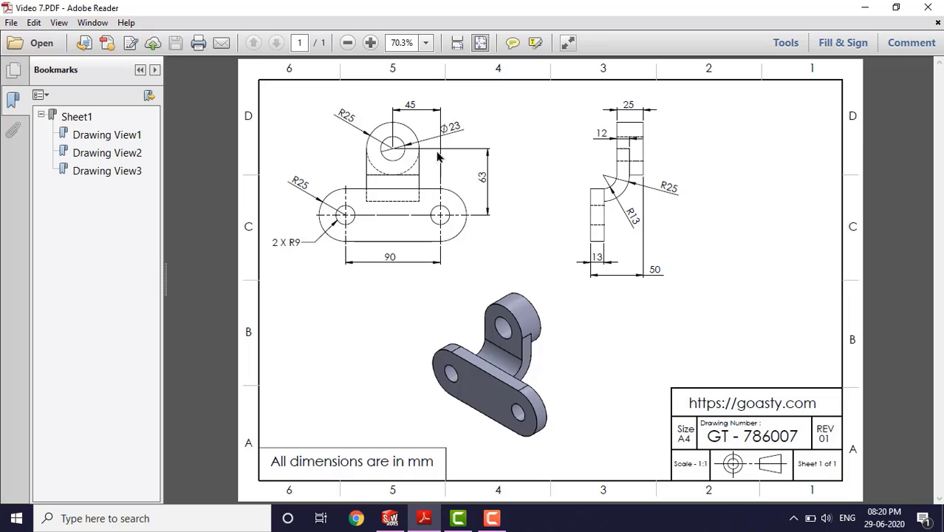
{"action": "left_click", "coordinate": [865, 8]}
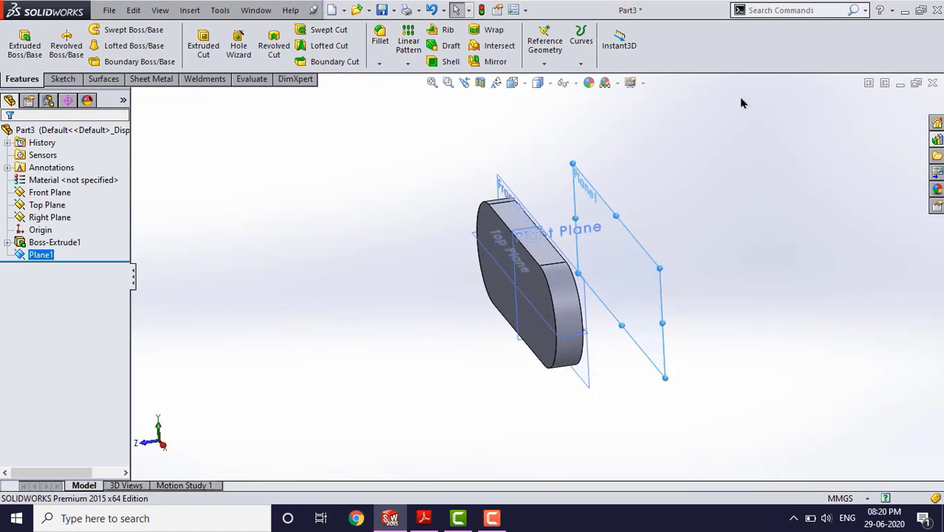
{"action": "left_click", "coordinate": [63, 79]}
{"action": "left_click", "coordinate": [19, 42]}
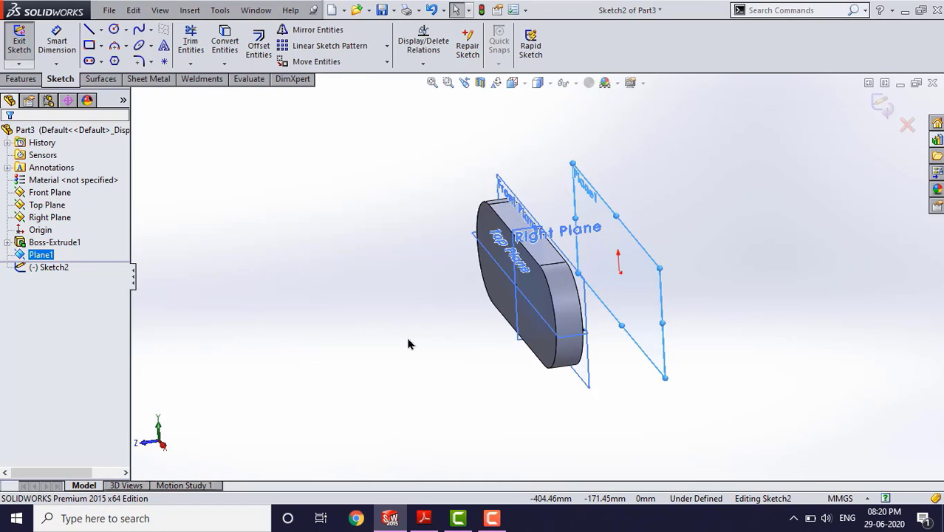
{"action": "key", "text": "ctrl+8"}
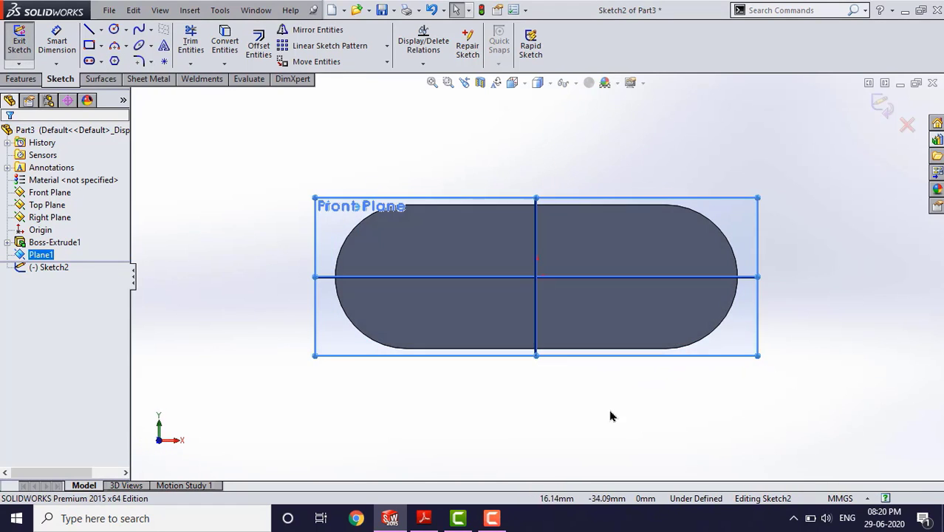
{"action": "scroll", "coordinate": [570, 95], "scroll_direction": "down", "scroll_amount": 1}
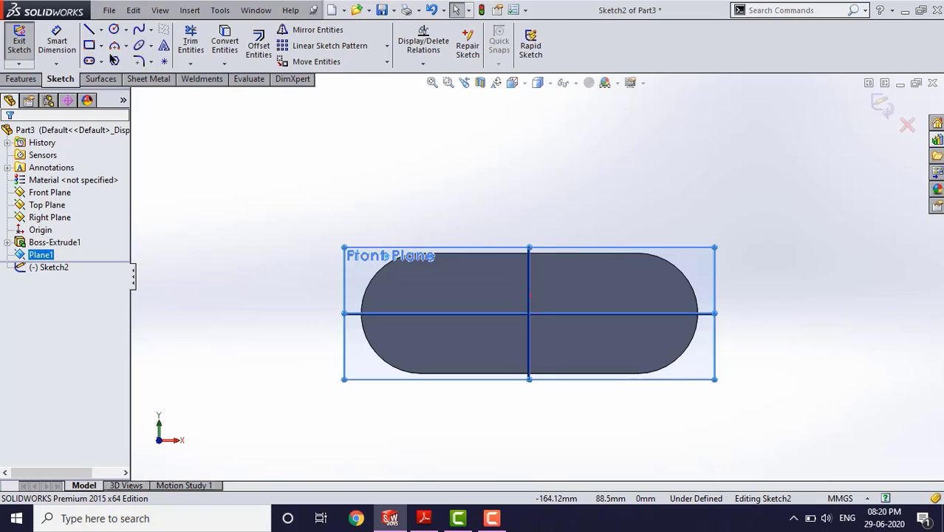
{"action": "left_click", "coordinate": [114, 30]}
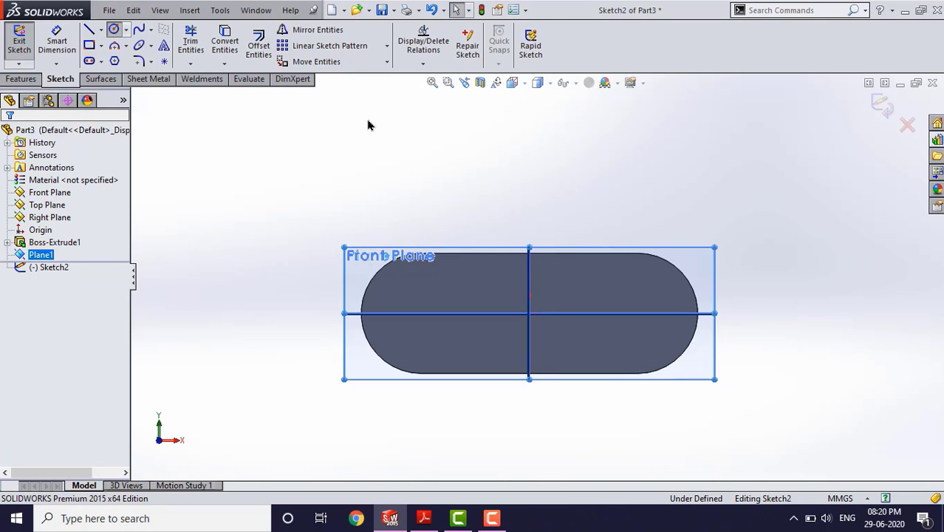
{"action": "left_click", "coordinate": [529, 132]}
{"action": "left_click", "coordinate": [583, 145]}
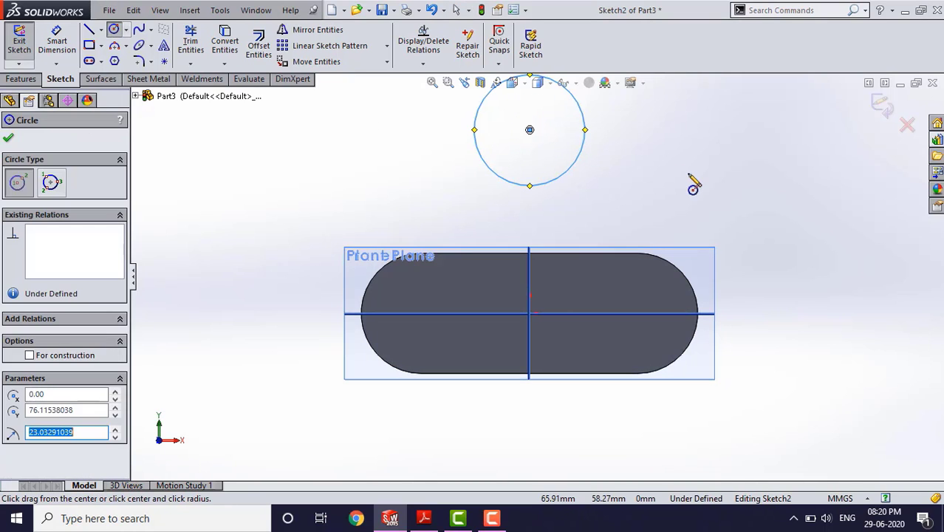
{"action": "key", "text": "Escape"}
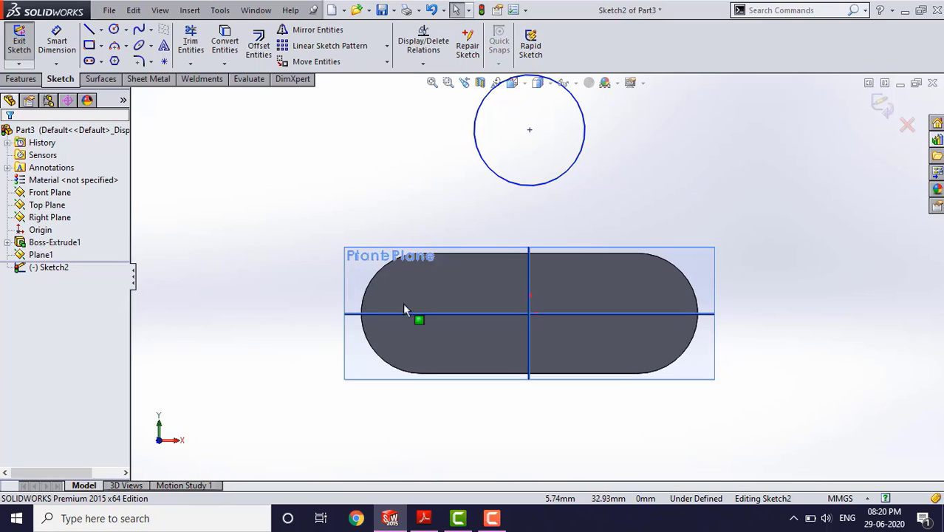
- Check the drawing and dimension the circle's diameter as 50 mm, placing the dimension left of the circle
{"action": "left_click", "coordinate": [424, 518]}
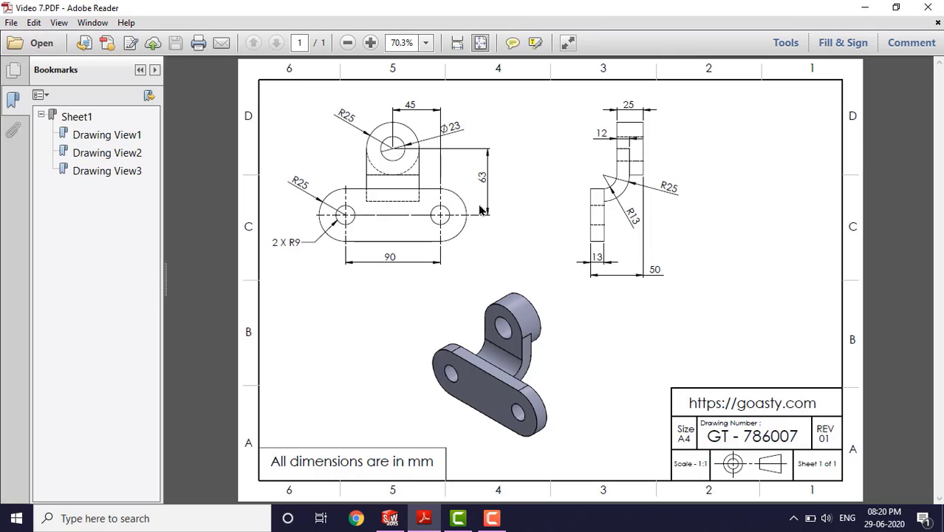
{"action": "left_click", "coordinate": [865, 8]}
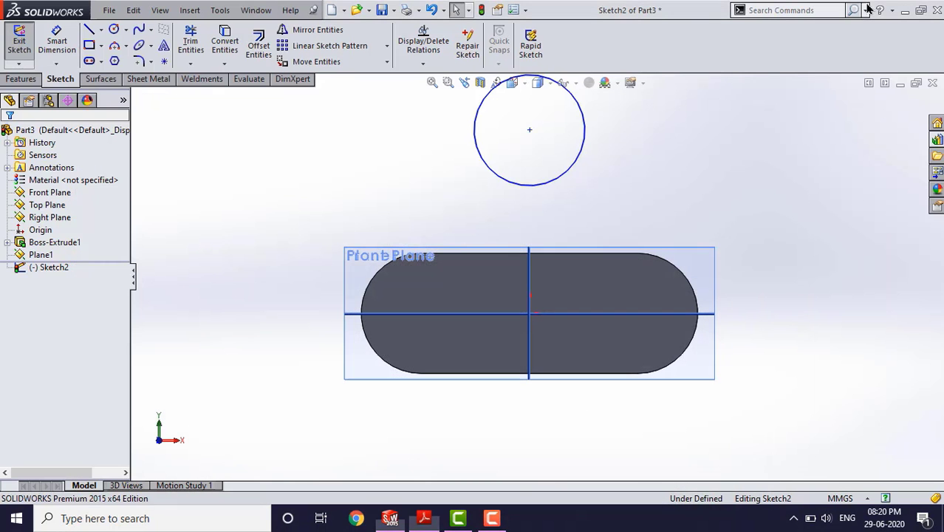
{"action": "left_click", "coordinate": [56, 42]}
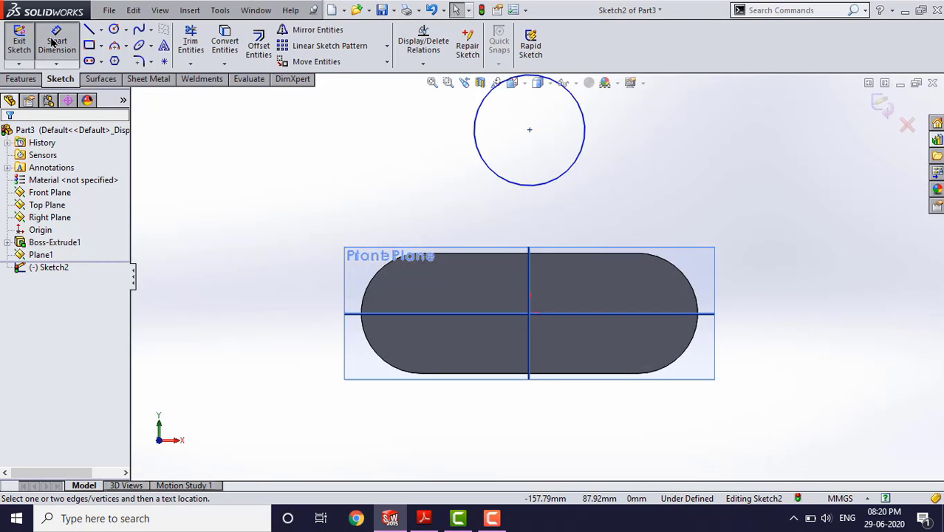
{"action": "left_click", "coordinate": [491, 174]}
{"action": "left_click", "coordinate": [374, 132]}
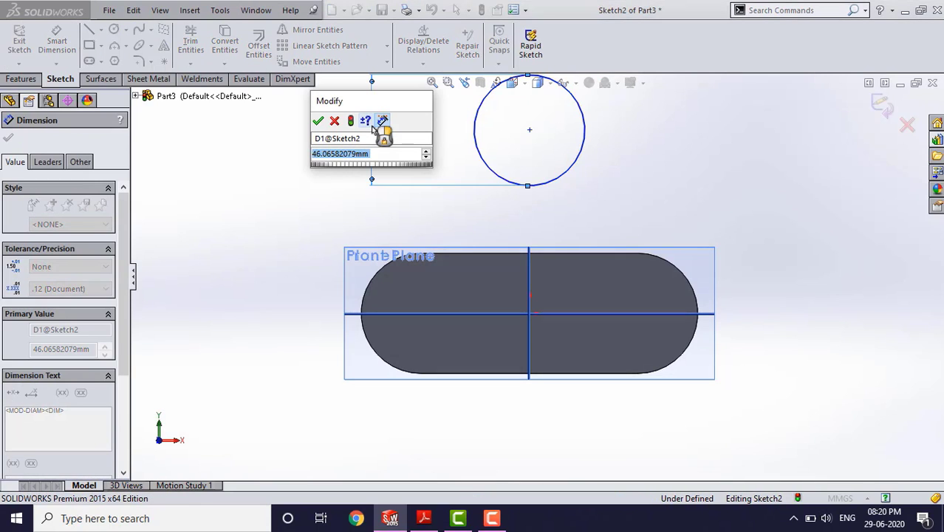
{"action": "type", "text": "50"}
{"action": "key", "text": "Return"}
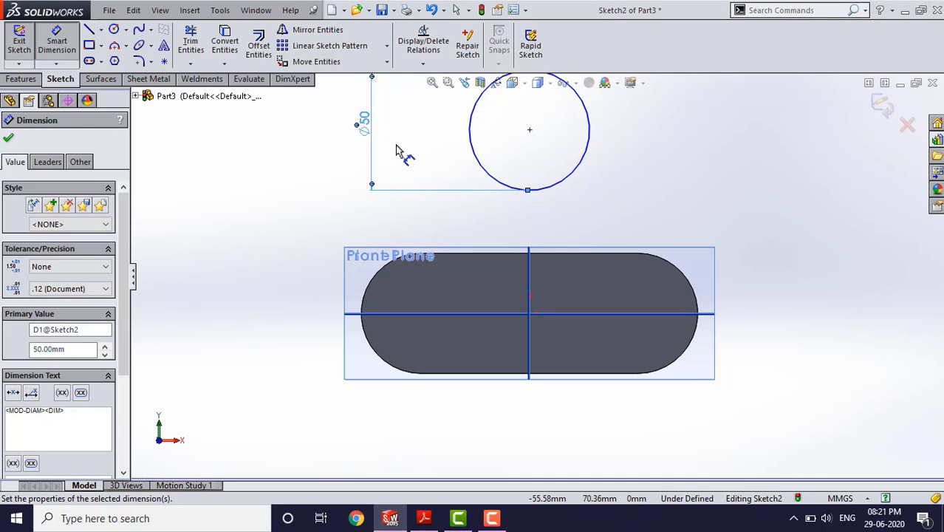
{"action": "key", "text": "Escape"}
- Dimension the vertical distance from the origin to the circle's centre as 63 mm
{"action": "left_click", "coordinate": [58, 40]}
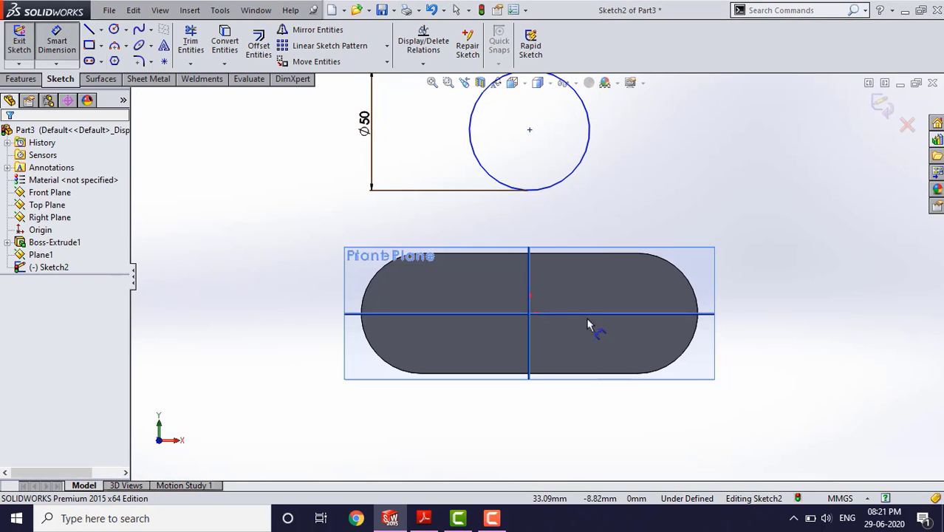
{"action": "left_click", "coordinate": [529, 315]}
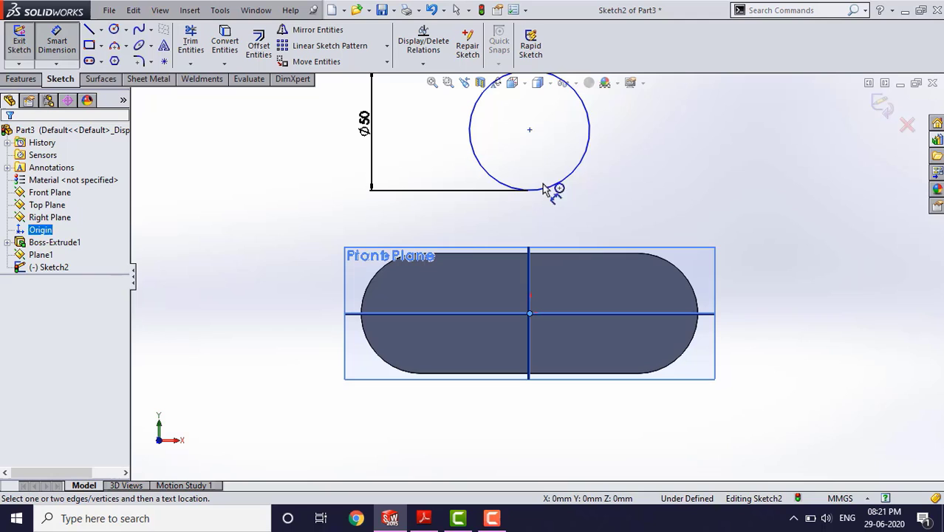
{"action": "left_click", "coordinate": [530, 131]}
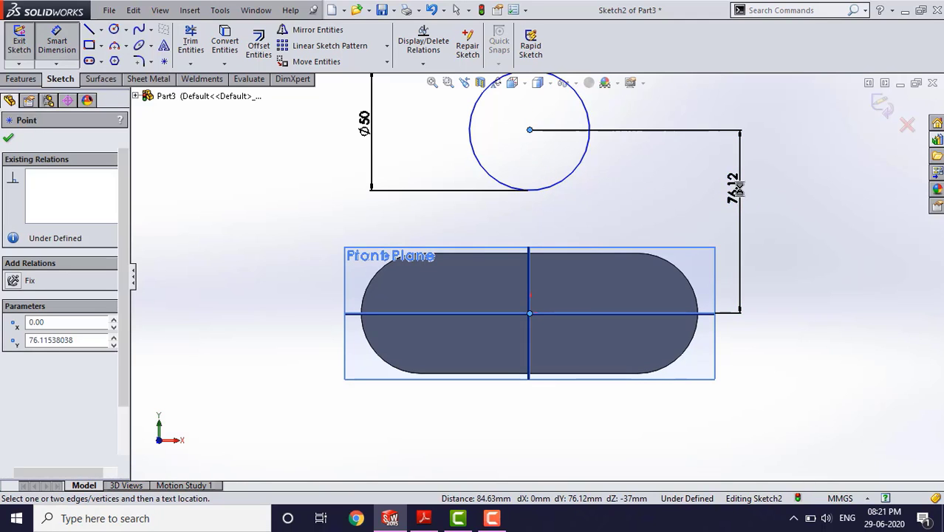
{"action": "left_click", "coordinate": [740, 190]}
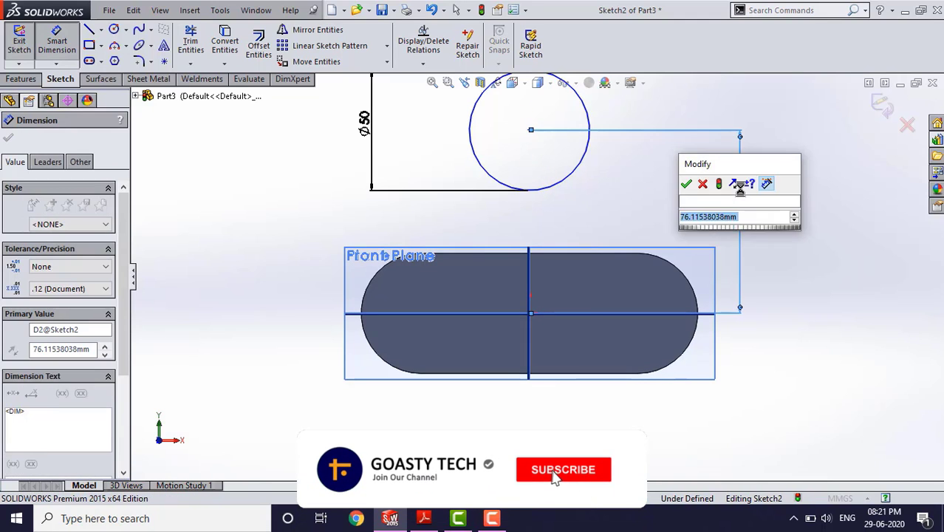
{"action": "type", "text": "60"}
{"action": "key", "text": "Return"}
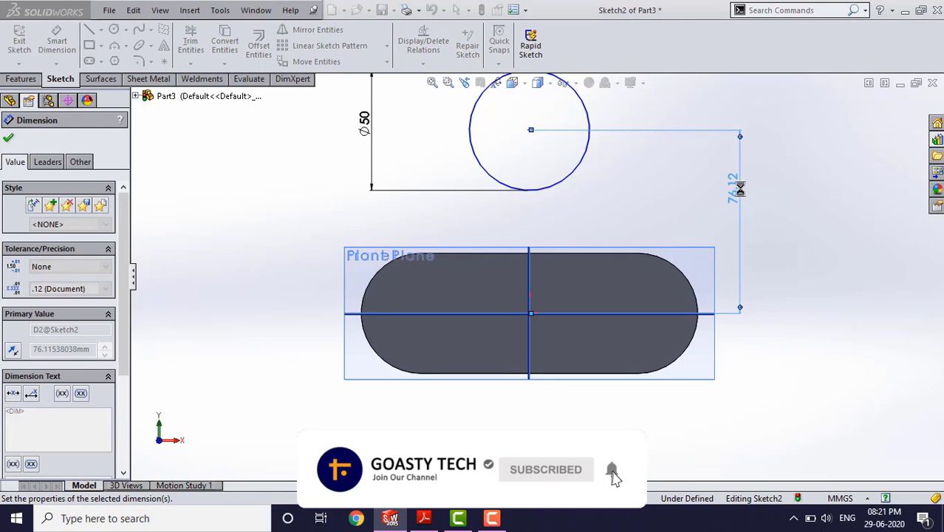
{"action": "key", "text": "Escape"}
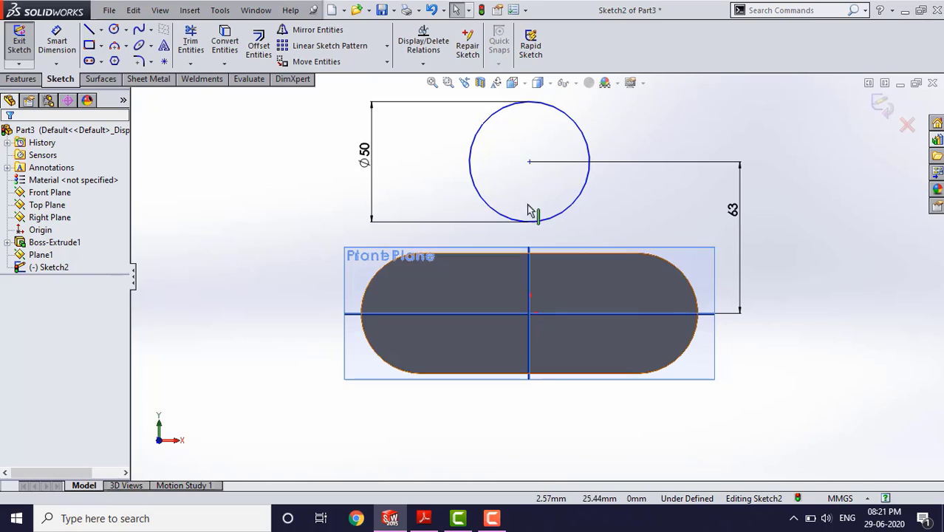
- Make the circle's centre vertical with the origin and finish the boss sketch
{"action": "left_click", "coordinate": [530, 316]}
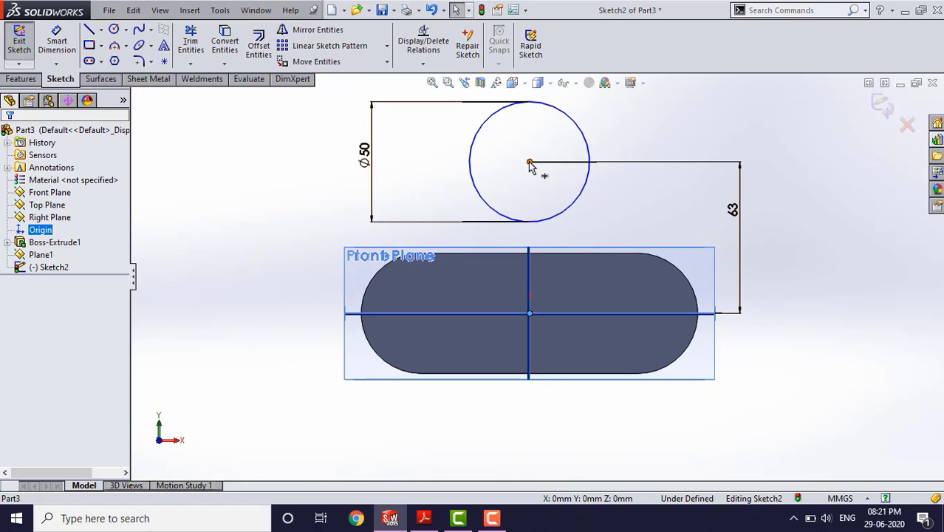
{"action": "left_click", "coordinate": [530, 163], "text": "ctrl"}
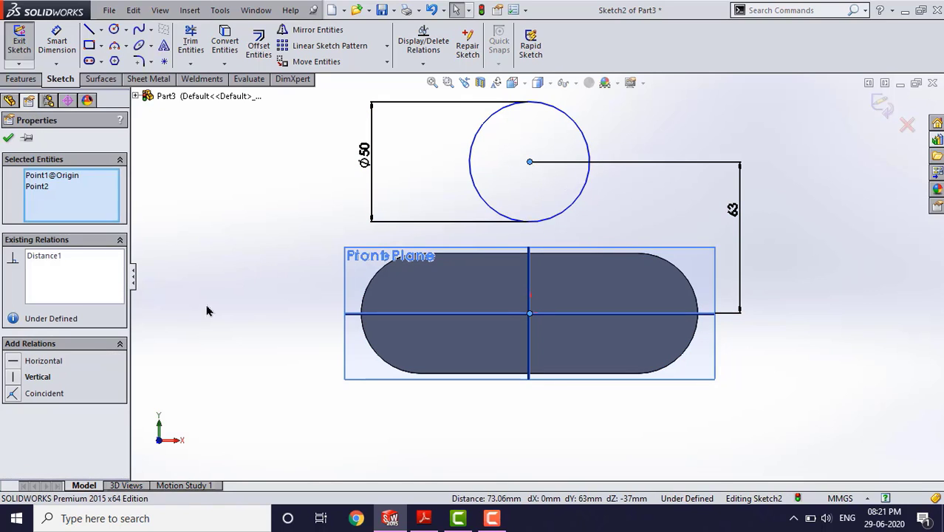
{"action": "left_click", "coordinate": [33, 380]}
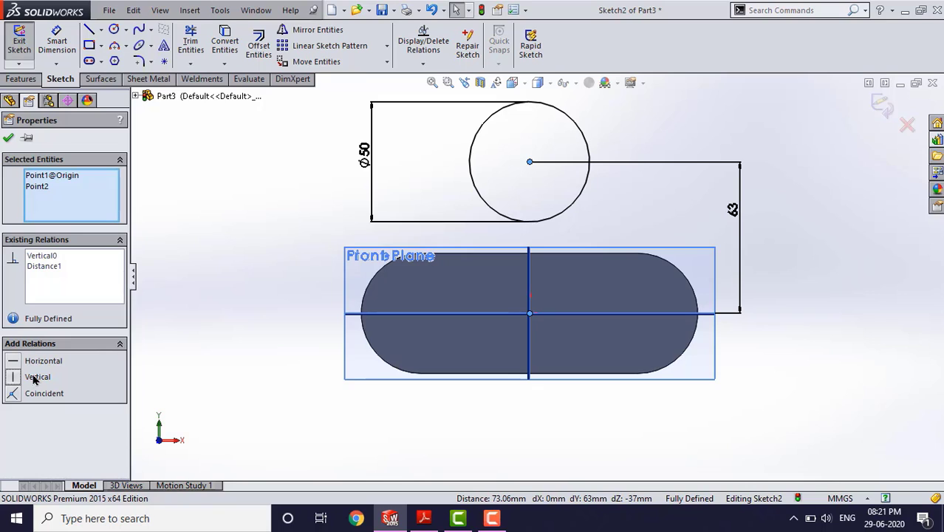
{"action": "left_click", "coordinate": [9, 139]}
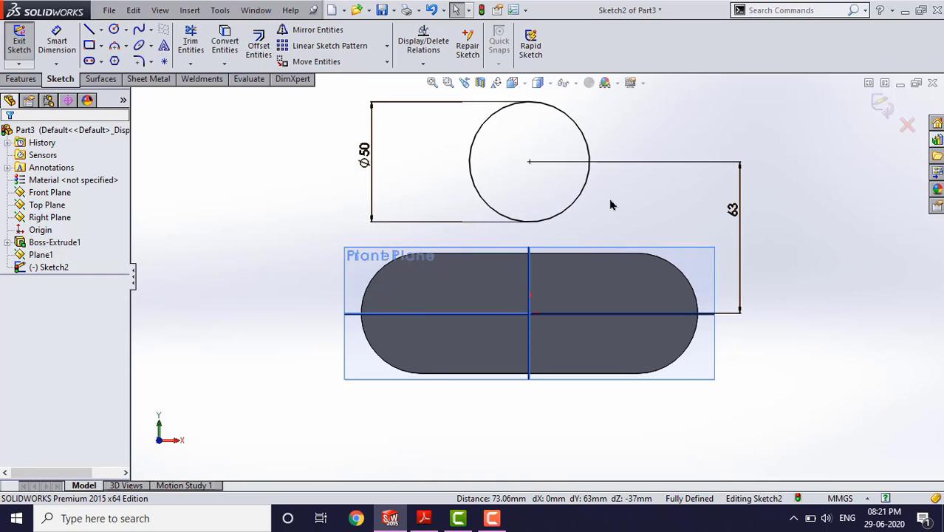
{"action": "left_click", "coordinate": [20, 35]}
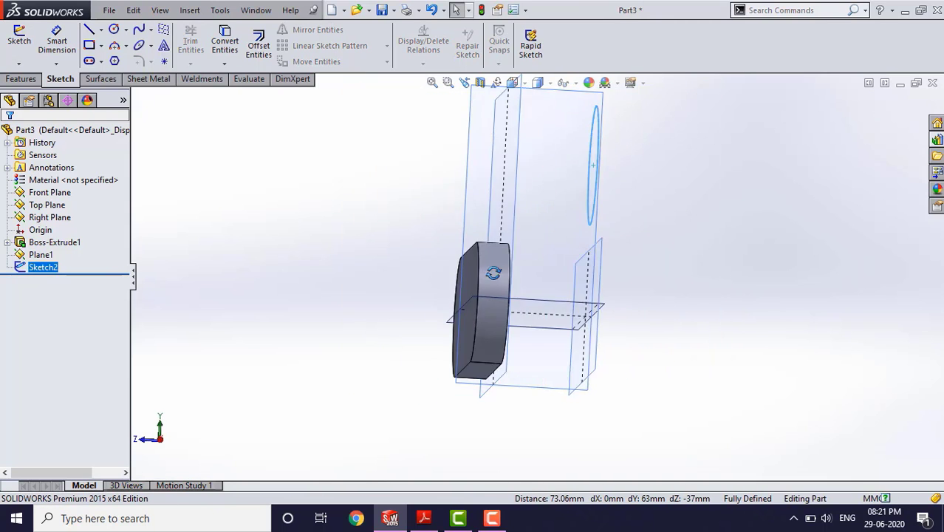
- Check the boss thickness in the drawing and extrude the circle sketch 25 mm toward the slotted plate
{"action": "left_click", "coordinate": [423, 518]}
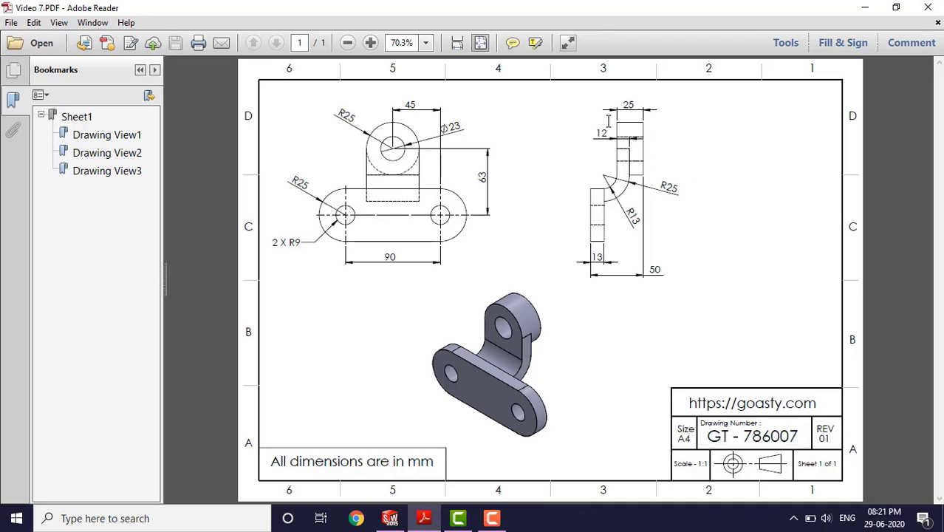
{"action": "left_click", "coordinate": [865, 7]}
{"action": "mouse_move", "coordinate": [653, 177]}
{"action": "middle_mouse_down"}
{"action": "mouse_move", "coordinate": [638, 195]}
{"action": "mouse_move", "coordinate": [584, 193]}
{"action": "middle_mouse_up"}
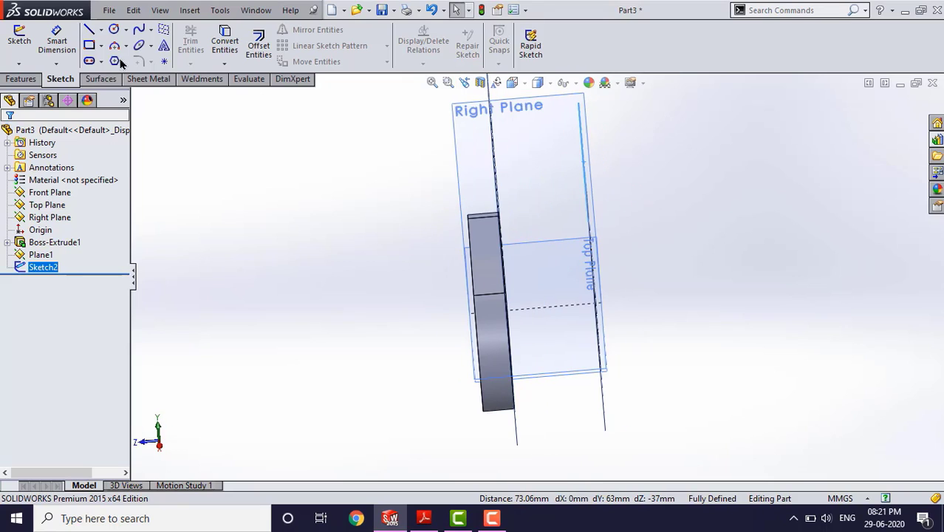
{"action": "left_click", "coordinate": [21, 78]}
{"action": "left_click", "coordinate": [24, 41]}
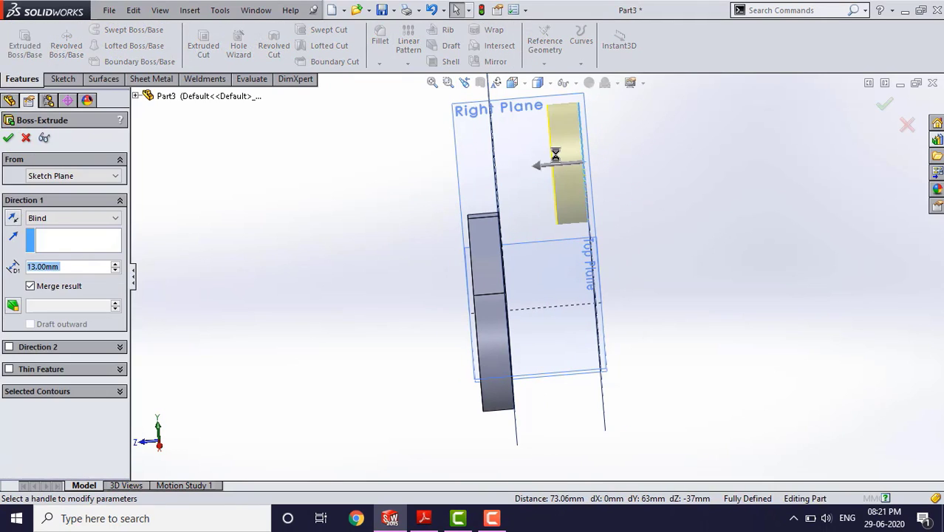
{"action": "type", "text": "25"}
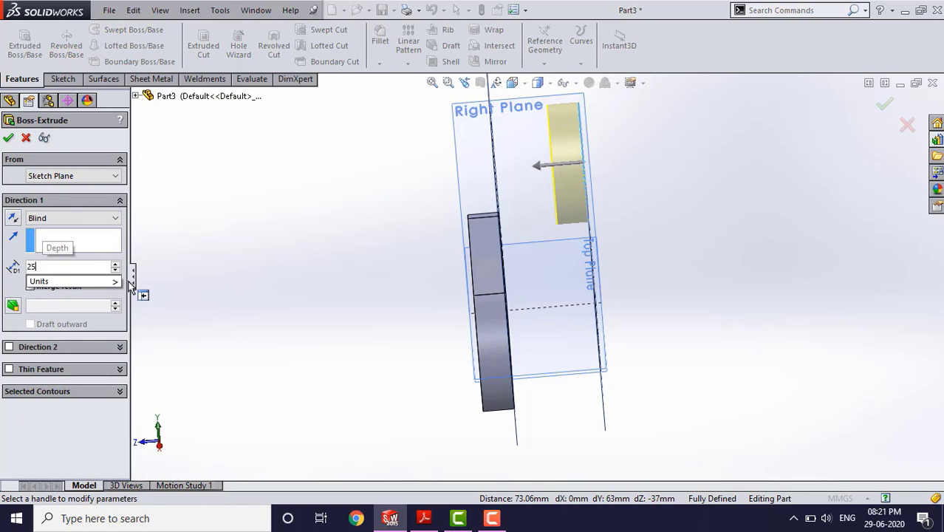
{"action": "key", "text": "Return"}
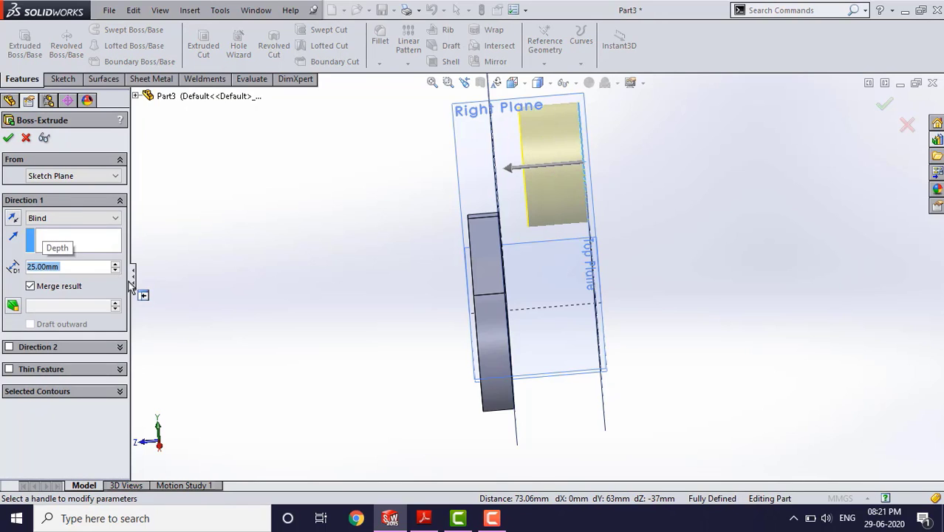
{"action": "left_click", "coordinate": [7, 140]}
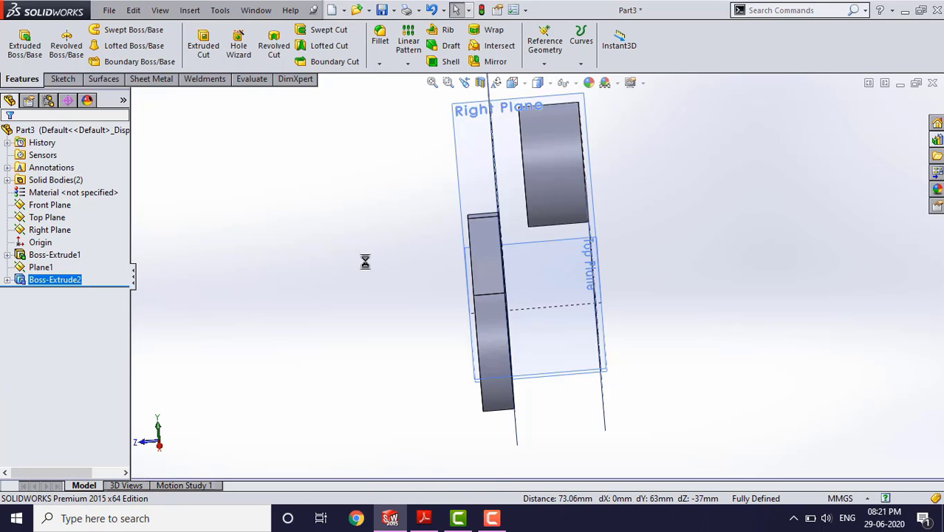
- Review both bodies and the drawing, and open a new sketch on the Right Plane, viewed face-on
{"action": "middle_click_drag", "start_coordinate": [365, 259], "coordinate": [384, 272]}
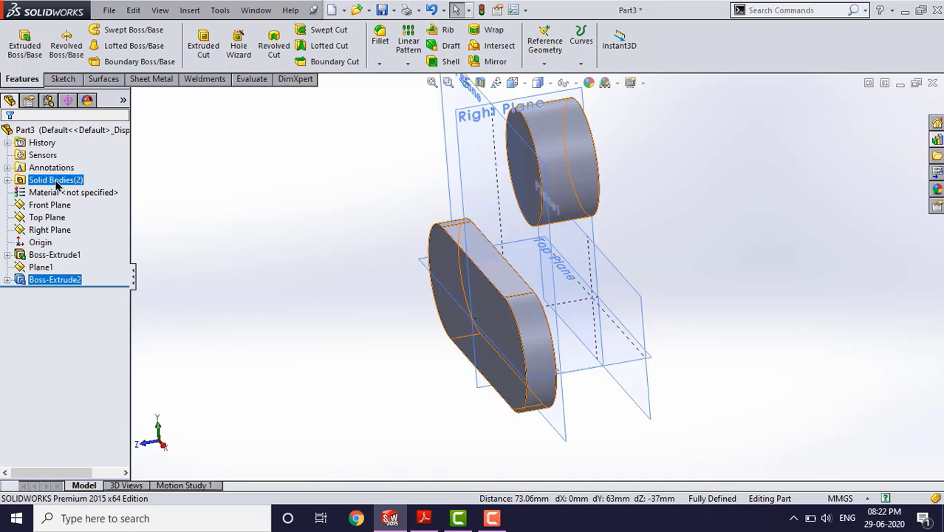
{"action": "middle_click_drag", "start_coordinate": [373, 339], "coordinate": [499, 311]}
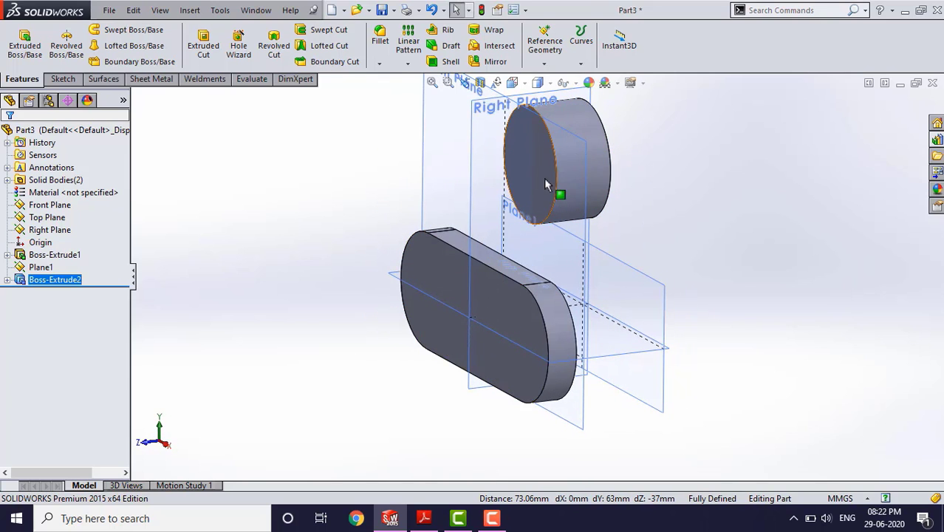
{"action": "middle_click_drag", "start_coordinate": [547, 222], "coordinate": [543, 301]}
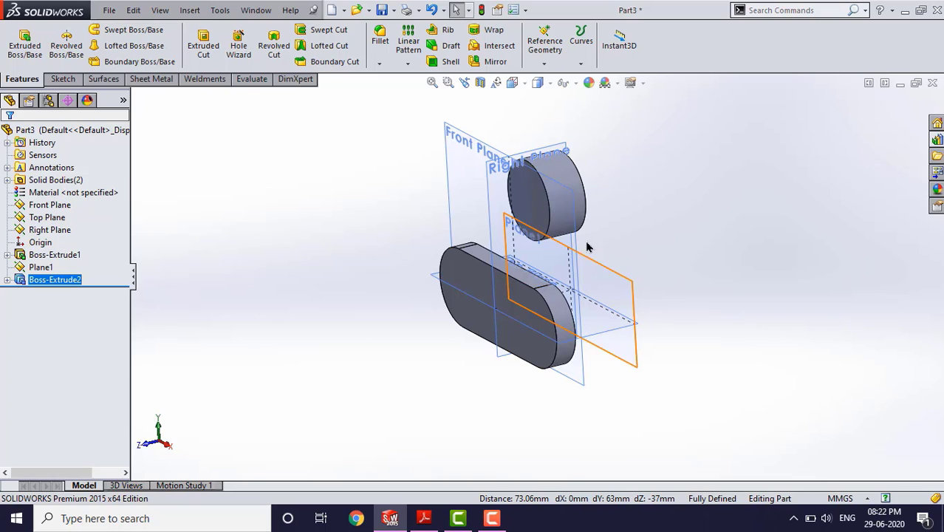
{"action": "scroll", "coordinate": [574, 299], "scroll_direction": "down", "scroll_amount": 1}
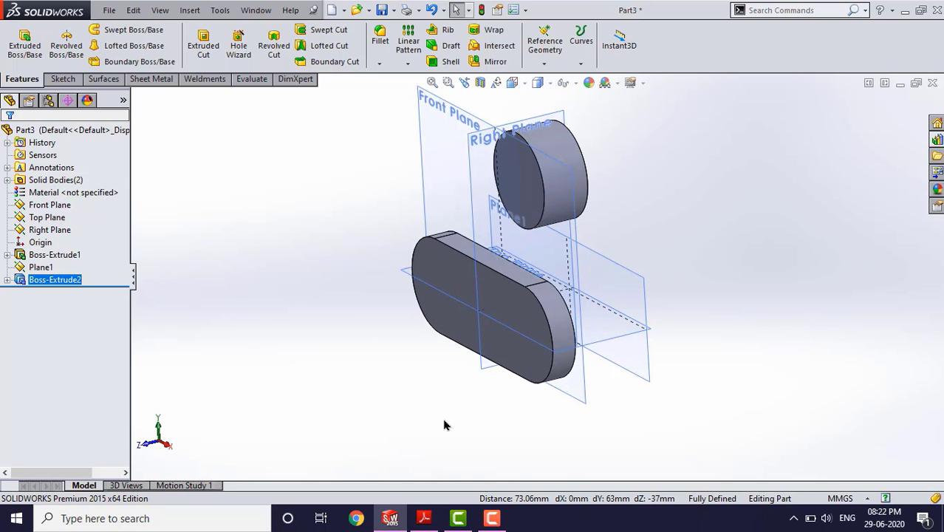
{"action": "left_click", "coordinate": [426, 517]}
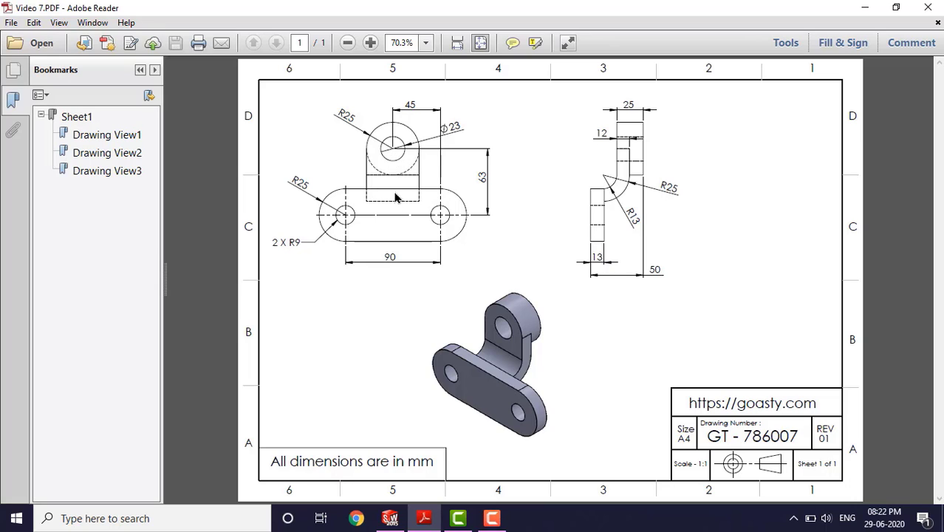
{"action": "left_click", "coordinate": [865, 7]}
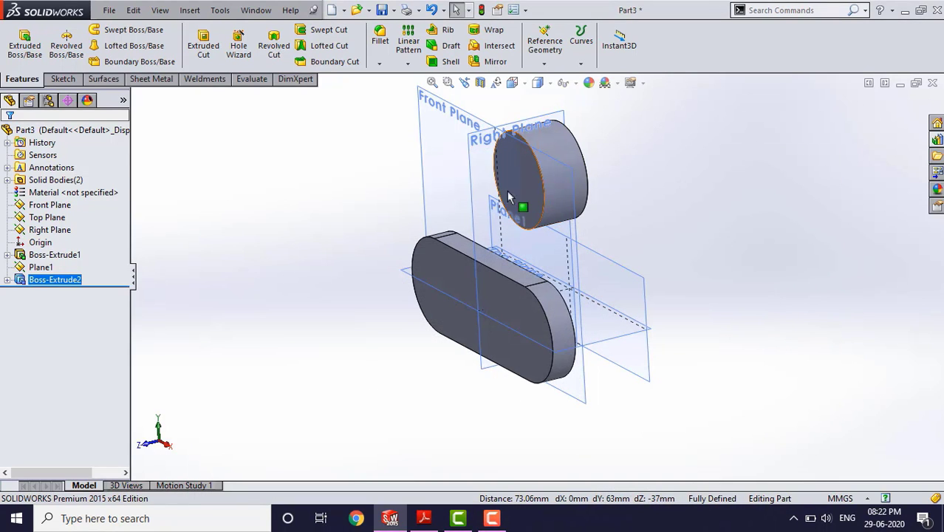
{"action": "left_click", "coordinate": [488, 157]}
{"action": "middle_click_drag", "start_coordinate": [488, 156], "coordinate": [613, 197]}
{"action": "left_click", "coordinate": [70, 79]}
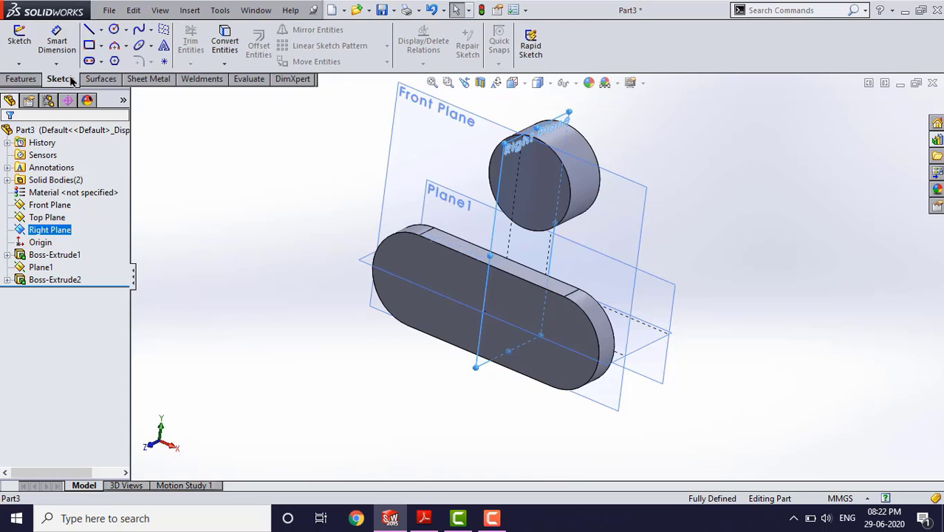
{"action": "left_click", "coordinate": [19, 37]}
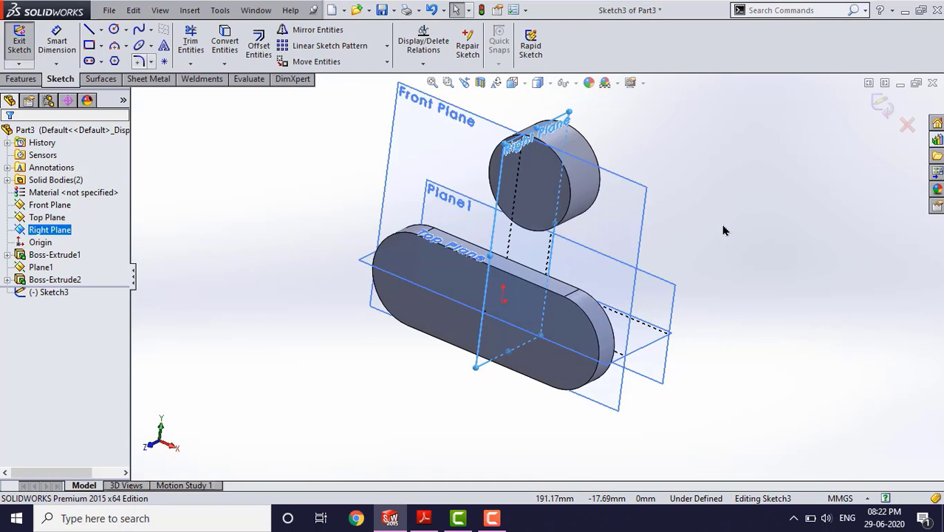
{"action": "key", "text": "ctrl+8"}
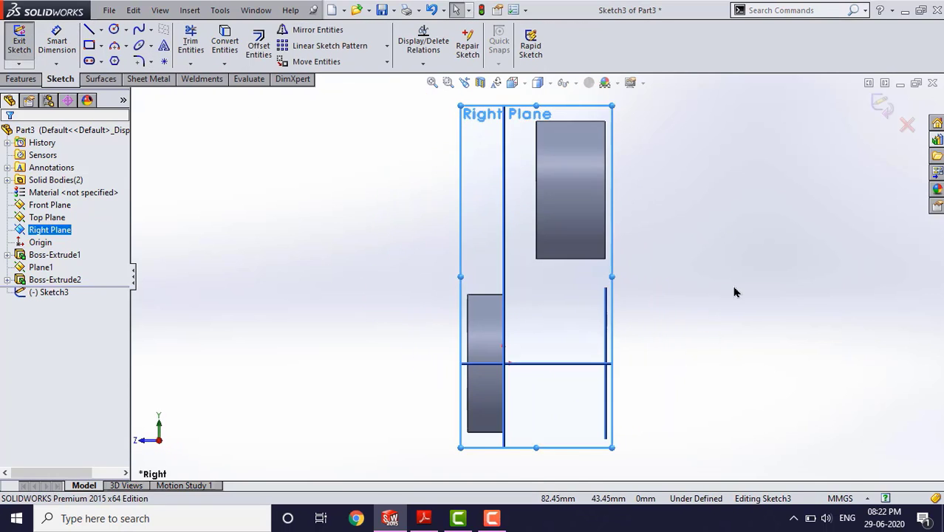
{"action": "left_click", "coordinate": [733, 288]}
- Check the side view in the drawing and sketch a vertical line about 37 mm long down from the midpoint of the boss's front edge
{"action": "left_click", "coordinate": [424, 518]}
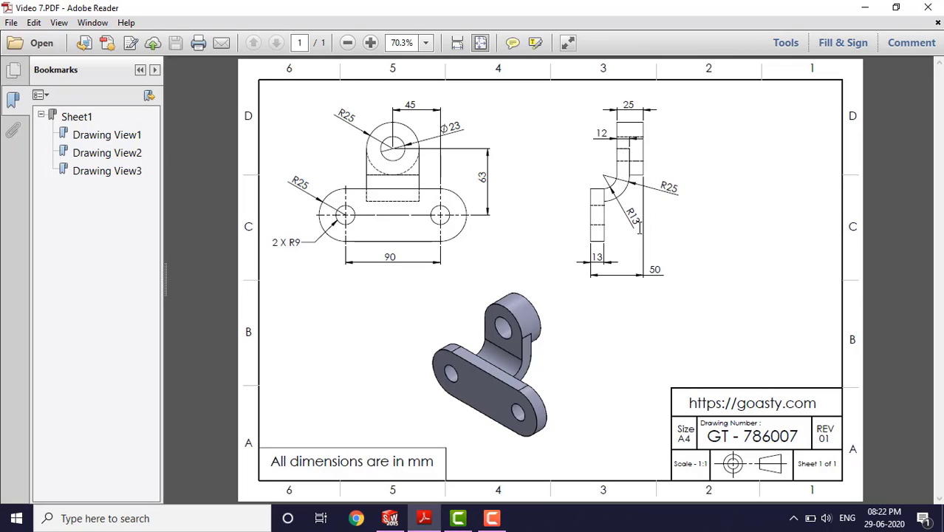
{"action": "left_click", "coordinate": [862, 7]}
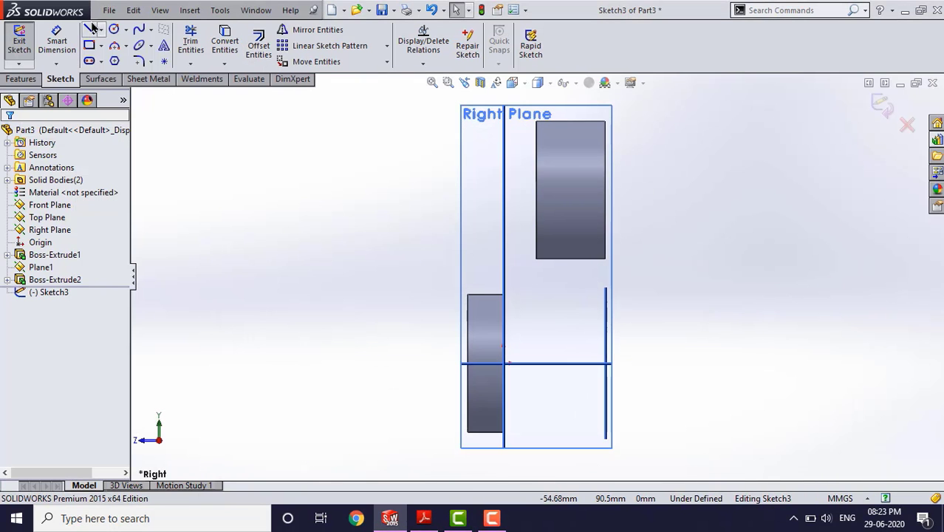
{"action": "left_click", "coordinate": [536, 190]}
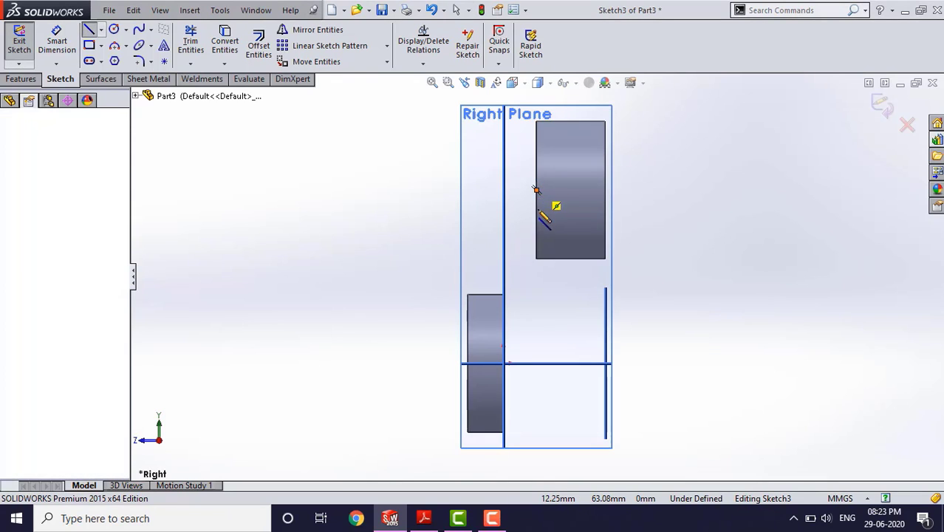
{"action": "left_click", "coordinate": [536, 293]}
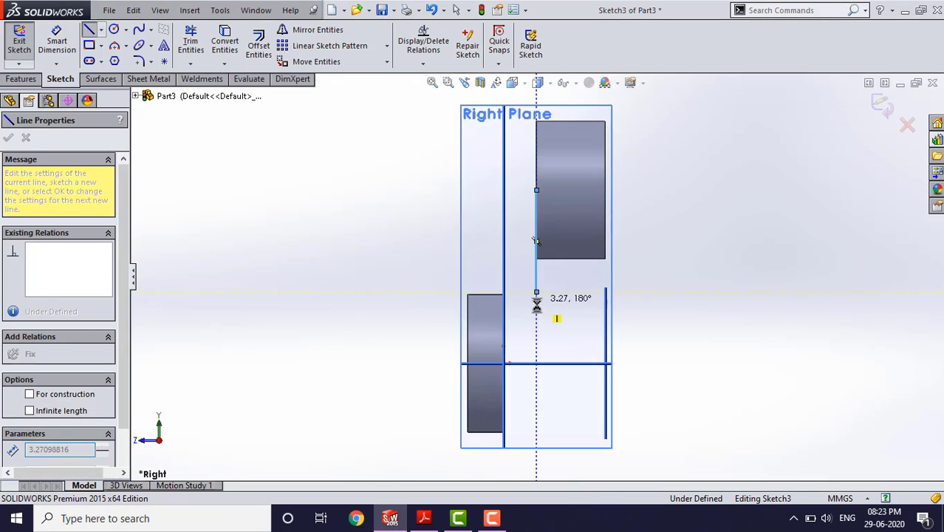
{"action": "key", "text": "Escape"}
- Sketch a horizontal line from the plate's top edge near its rear corner to just past the vertical line's lower end
{"action": "scroll", "coordinate": [535, 312], "scroll_direction": "down", "scroll_amount": 3}
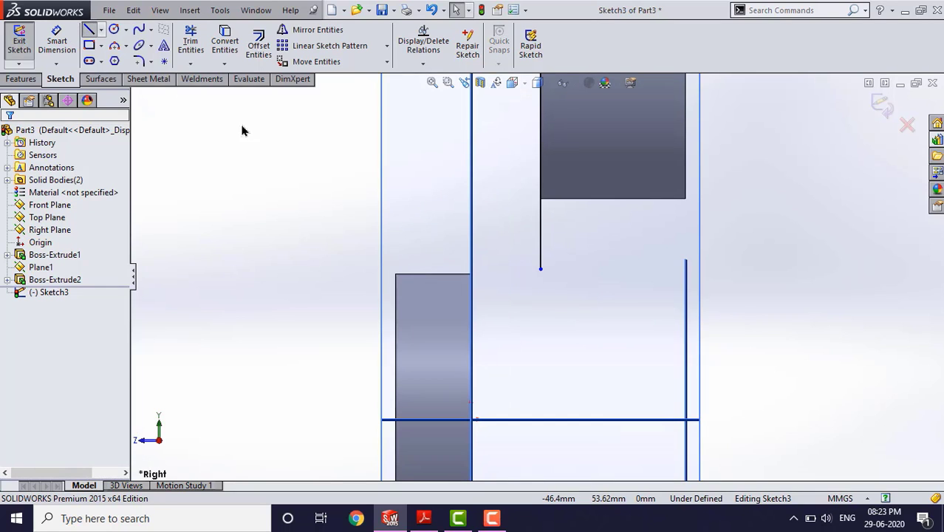
{"action": "scroll", "coordinate": [534, 314], "scroll_direction": "down", "scroll_amount": 1}
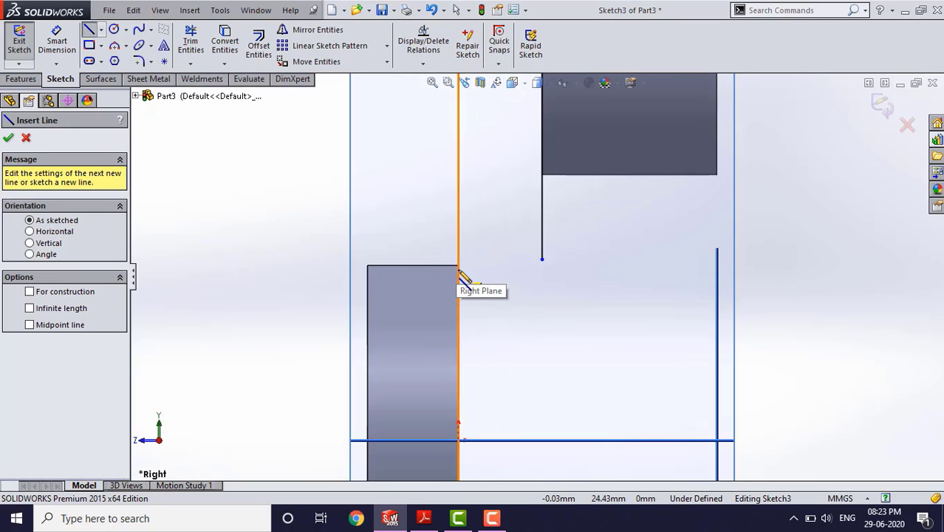
{"action": "scroll", "coordinate": [457, 274], "scroll_direction": "down", "scroll_amount": 2}
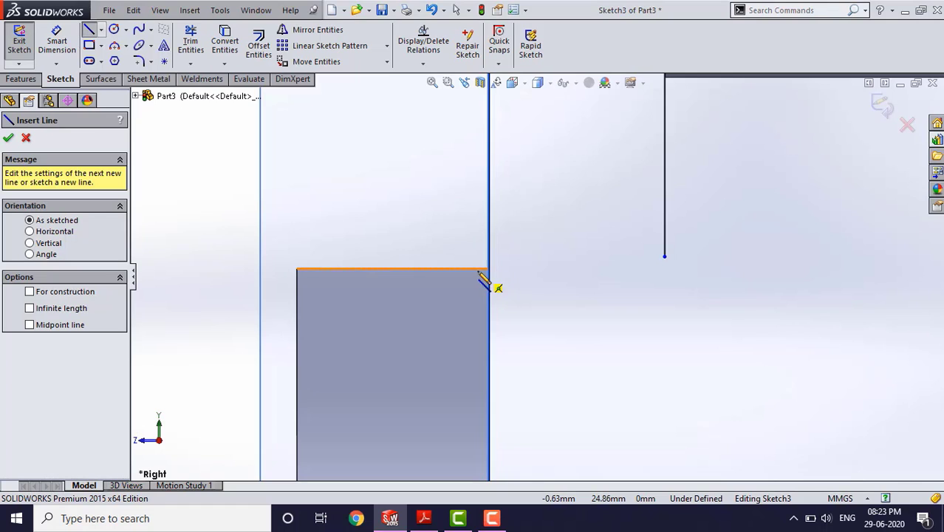
{"action": "left_click", "coordinate": [489, 271]}
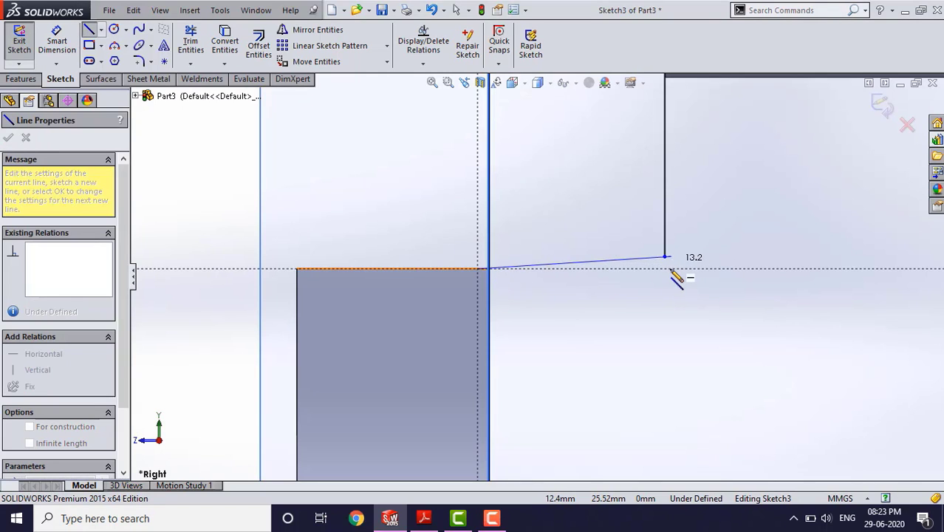
{"action": "double_click", "coordinate": [681, 270]}
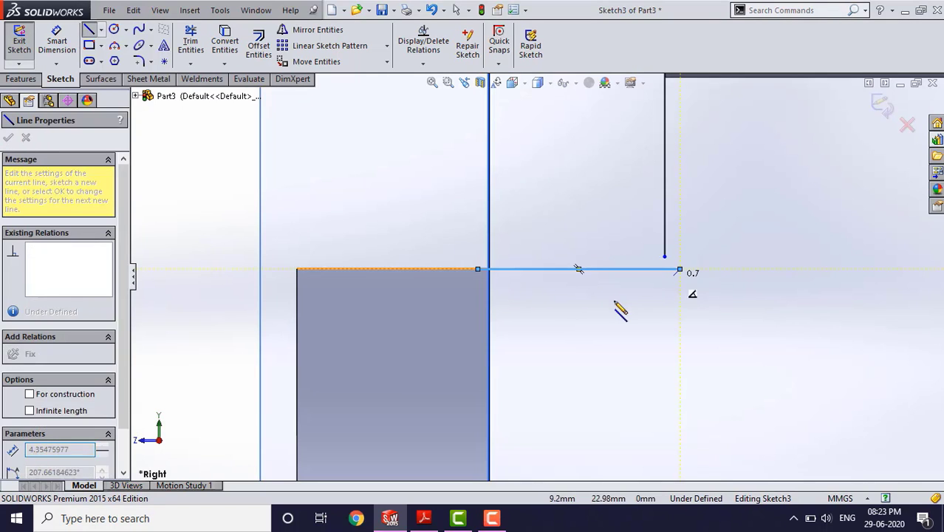
{"action": "key", "text": "Escape"}
- Trim the vertical and horizontal lines to a shared corner with the Corner trim option
{"action": "scroll", "coordinate": [443, 300], "scroll_direction": "up", "scroll_amount": 3}
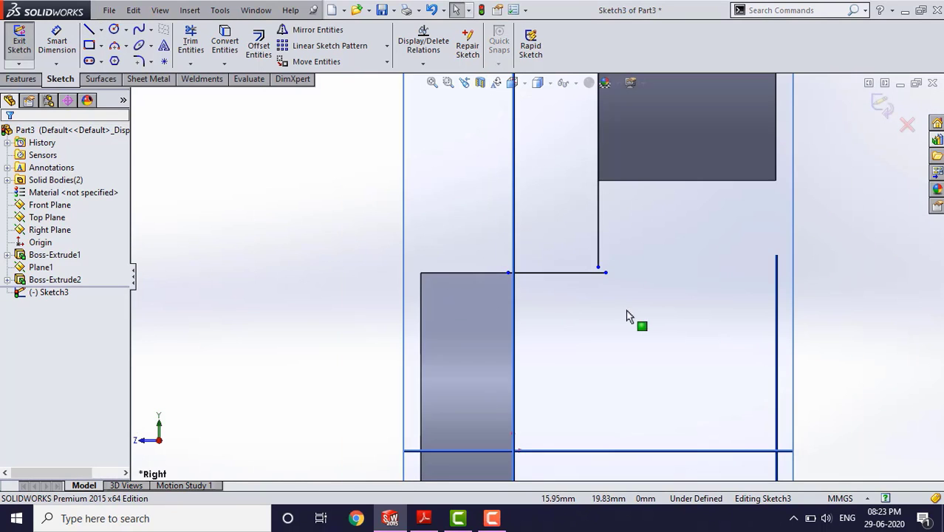
{"action": "scroll", "coordinate": [620, 277], "scroll_direction": "down", "scroll_amount": 1}
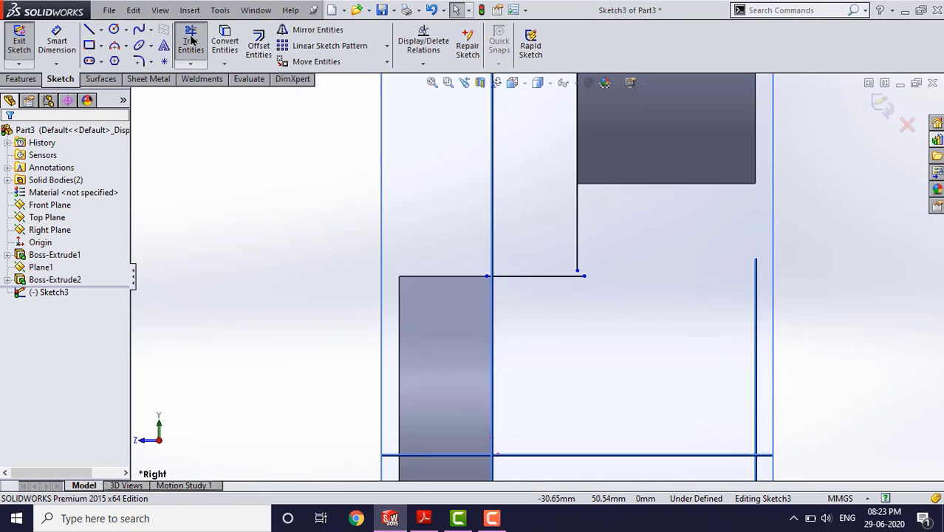
{"action": "left_click", "coordinate": [187, 46]}
{"action": "left_click", "coordinate": [20, 272]}
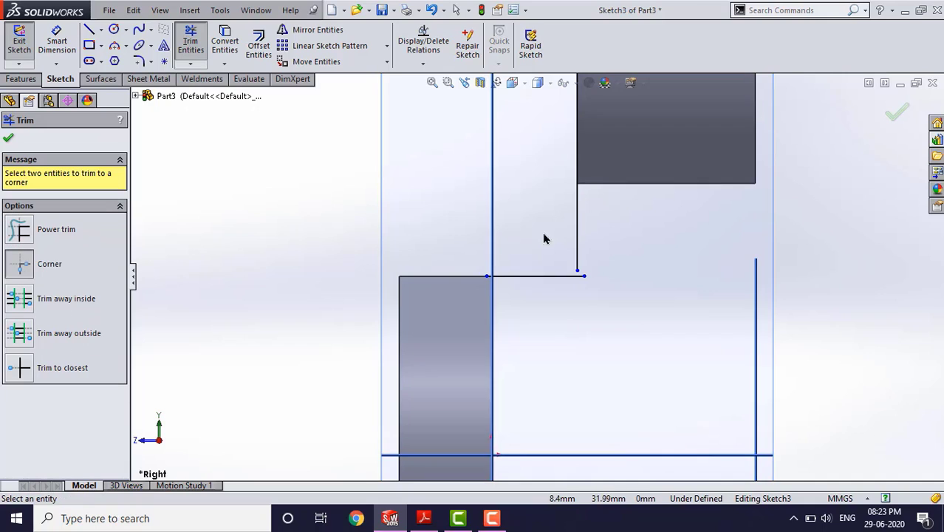
{"action": "left_click", "coordinate": [579, 247]}
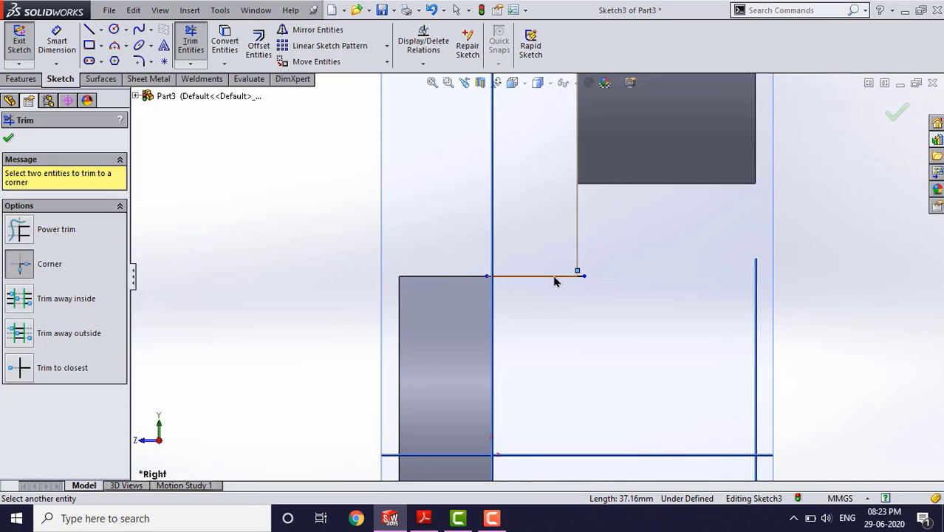
{"action": "left_click", "coordinate": [556, 277]}
{"action": "scroll", "coordinate": [522, 316], "scroll_direction": "down", "scroll_amount": 1}
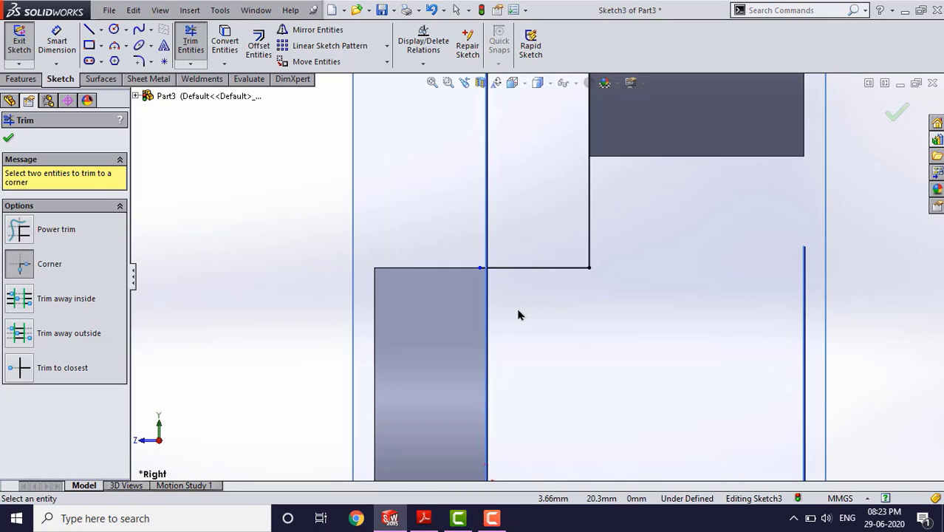
{"action": "middle_click_drag", "start_coordinate": [515, 314], "coordinate": [516, 316]}
{"action": "key", "text": "Escape"}
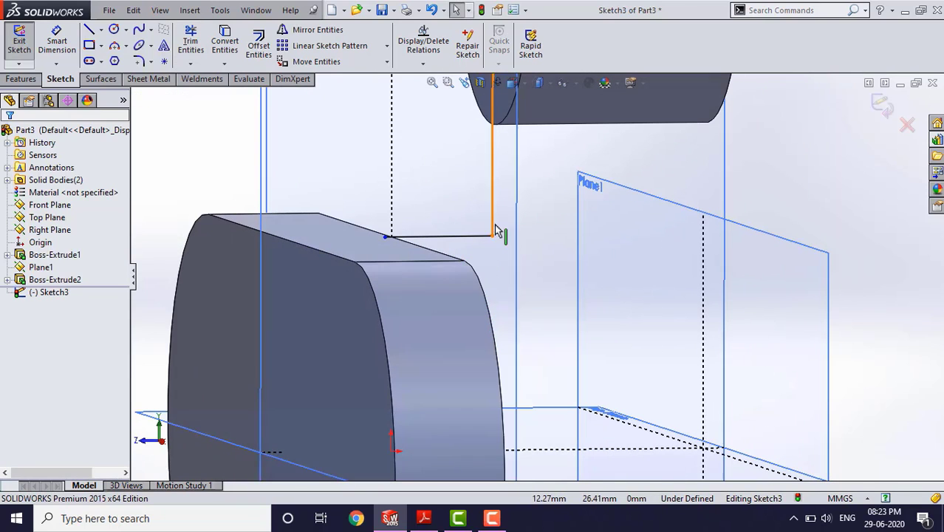
- Convert the base plate's rounded rear edge into a sketch line with Convert Entities
{"action": "left_click", "coordinate": [223, 45]}
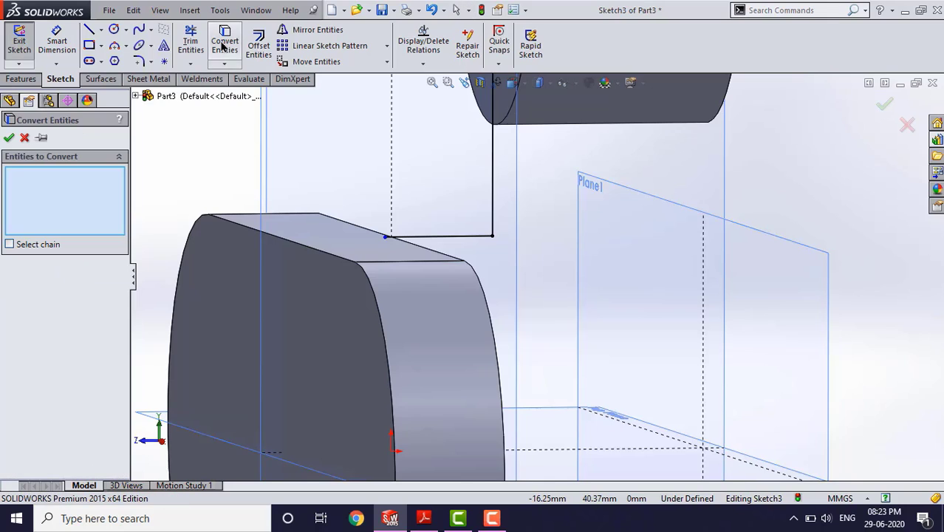
{"action": "left_click", "coordinate": [489, 306]}
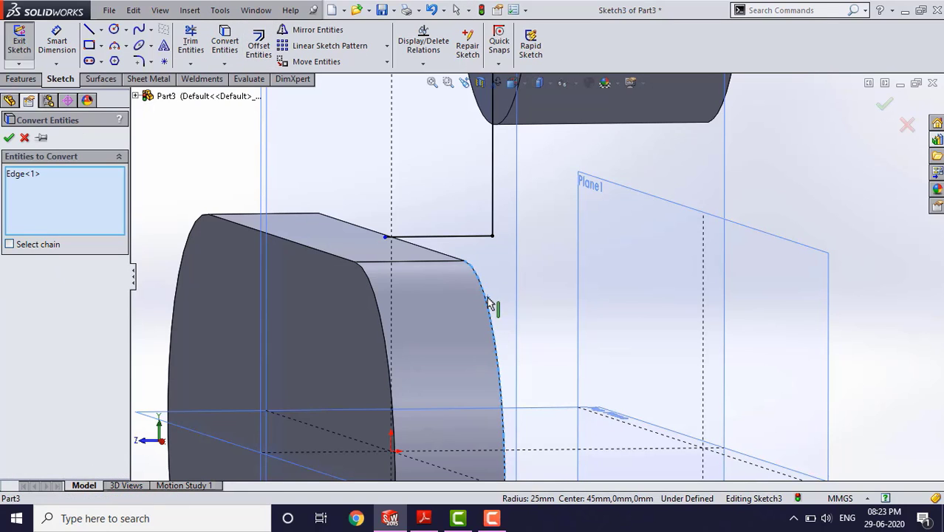
{"action": "left_click", "coordinate": [9, 138]}
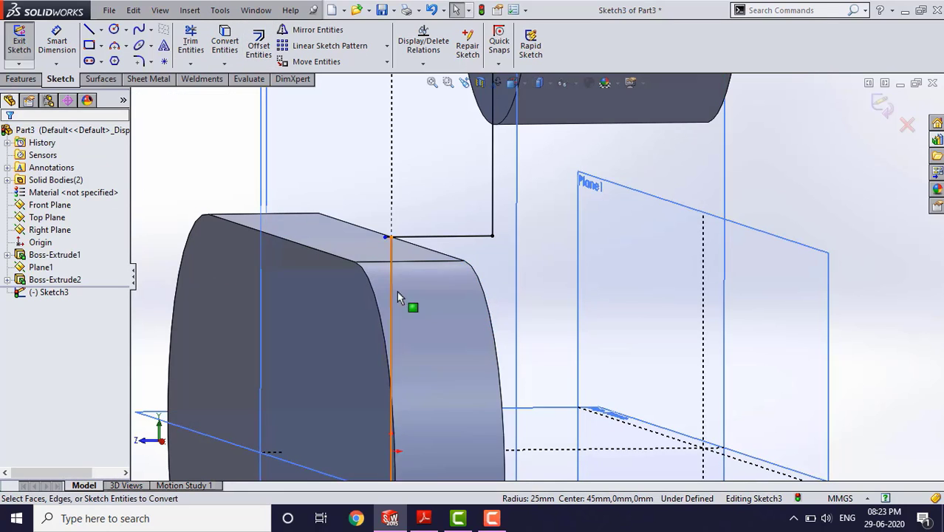
- Trim the horizontal line and the converted plate edge line to a shared corner with the Corner trim option
{"action": "scroll", "coordinate": [429, 274], "scroll_direction": "up", "scroll_amount": 3}
{"action": "scroll", "coordinate": [468, 254], "scroll_direction": "down", "scroll_amount": 6}
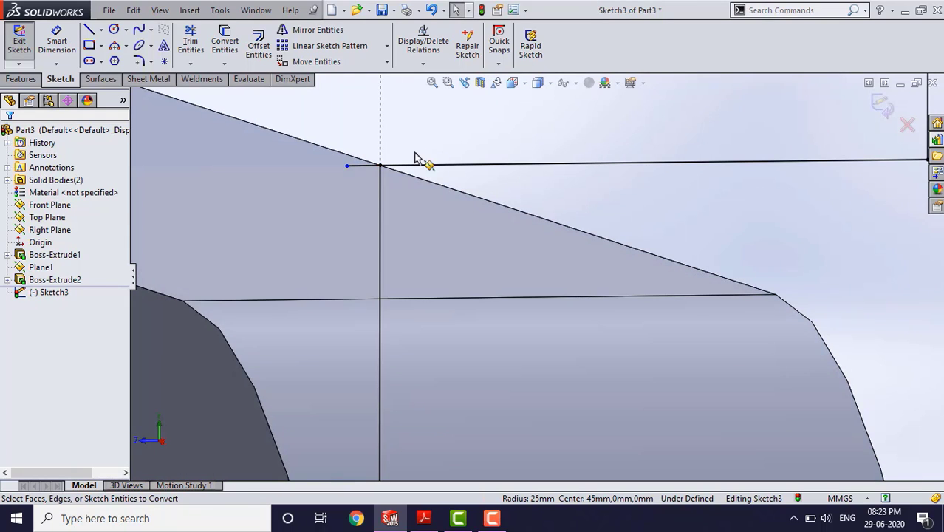
{"action": "left_click", "coordinate": [190, 42]}
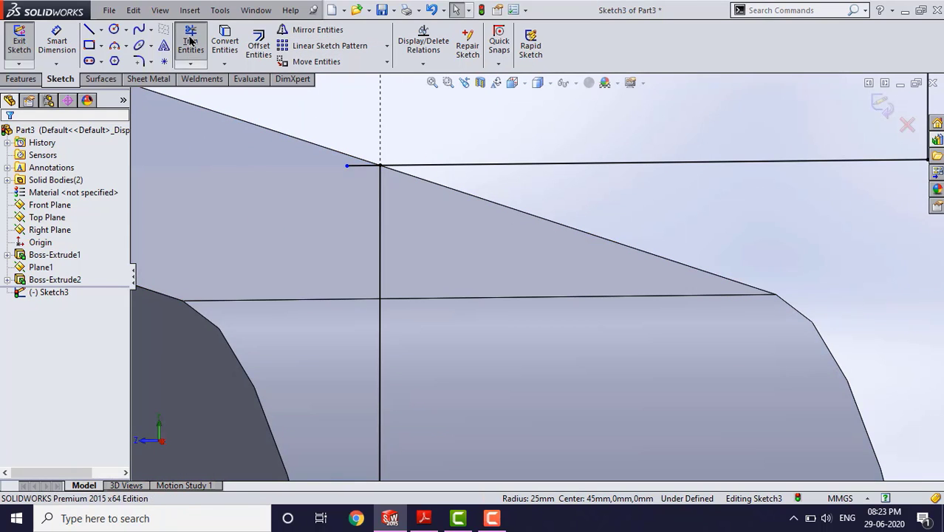
{"action": "left_click", "coordinate": [380, 191]}
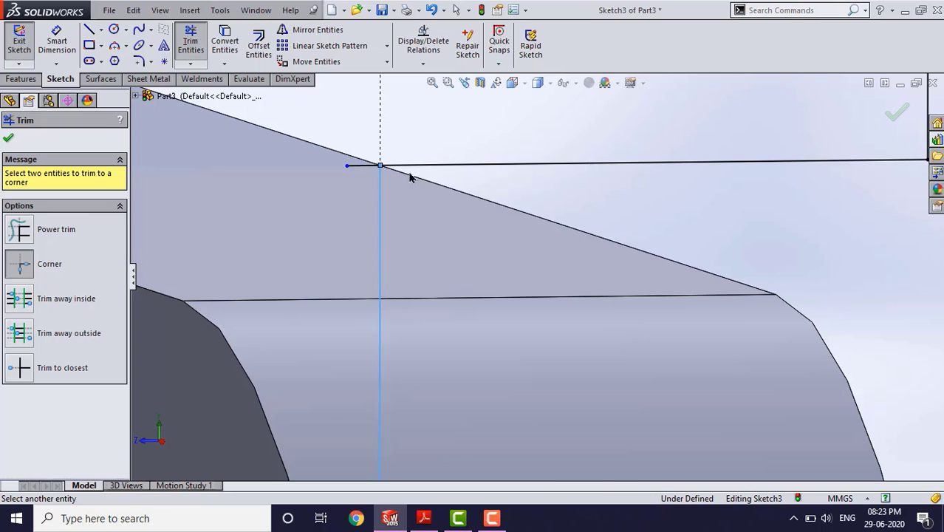
{"action": "left_click", "coordinate": [421, 165]}
{"action": "key", "text": "Escape"}
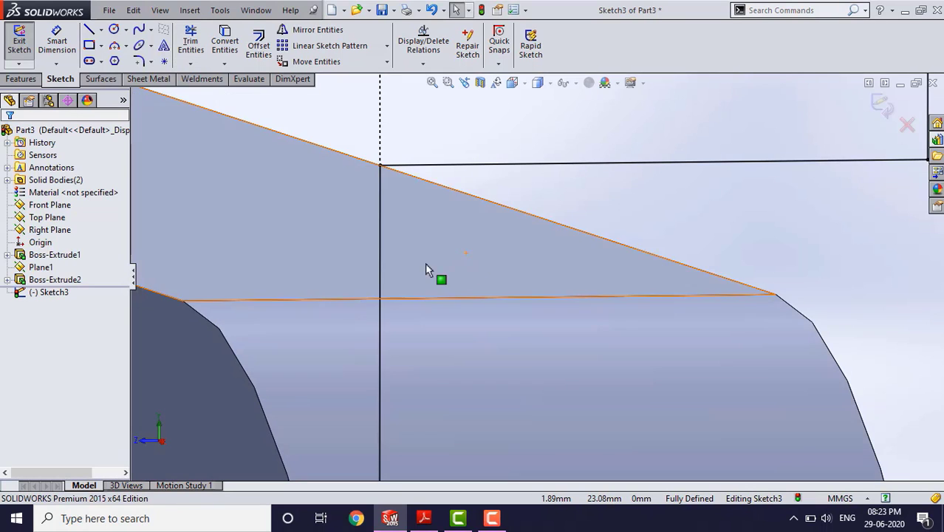
- Inspect the trimmed profile from the Right view and check the bend radii in the drawing's side view
{"action": "scroll", "coordinate": [373, 253], "scroll_direction": "up", "scroll_amount": 4}
{"action": "middle_click_drag", "start_coordinate": [373, 253], "coordinate": [478, 306]}
{"action": "scroll", "coordinate": [478, 307], "scroll_direction": "up", "scroll_amount": 4}
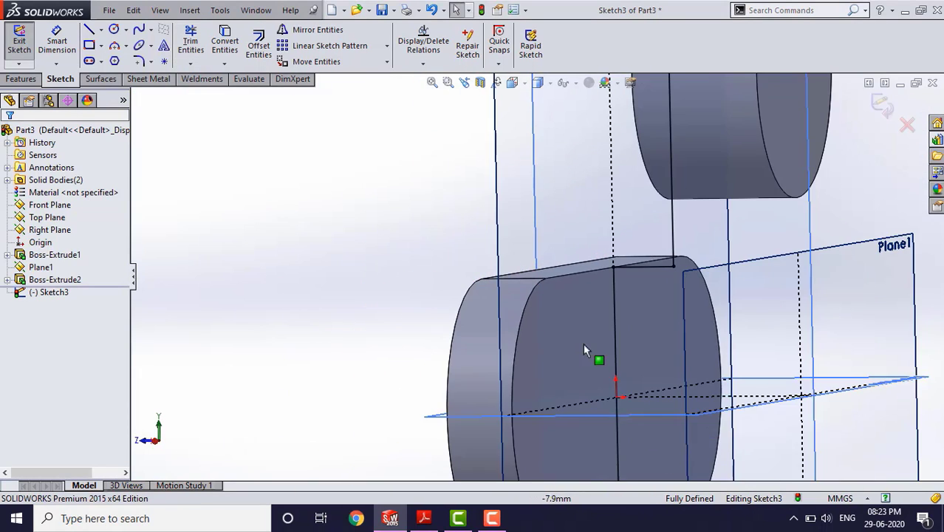
{"action": "middle_click_drag", "start_coordinate": [583, 342], "coordinate": [592, 345]}
{"action": "key", "text": "ctrl+4"}
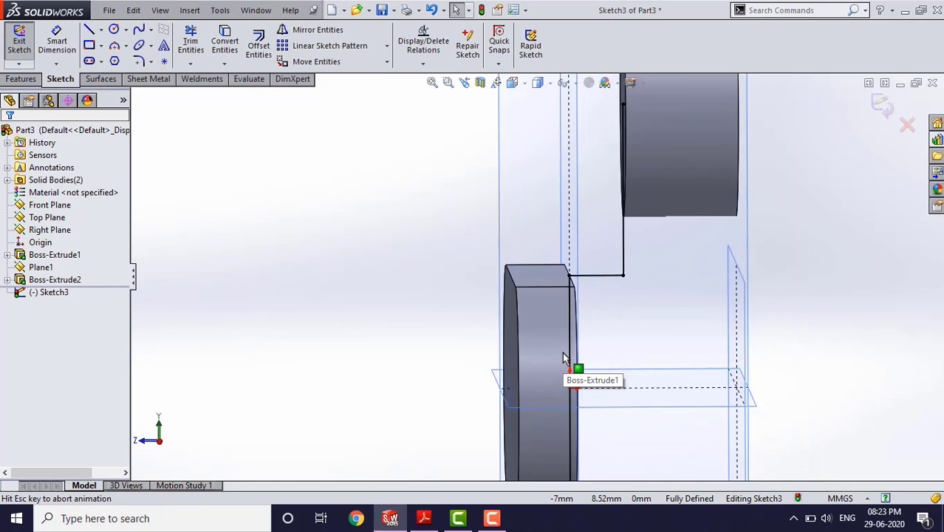
{"action": "scroll", "coordinate": [551, 299], "scroll_direction": "down", "scroll_amount": 4}
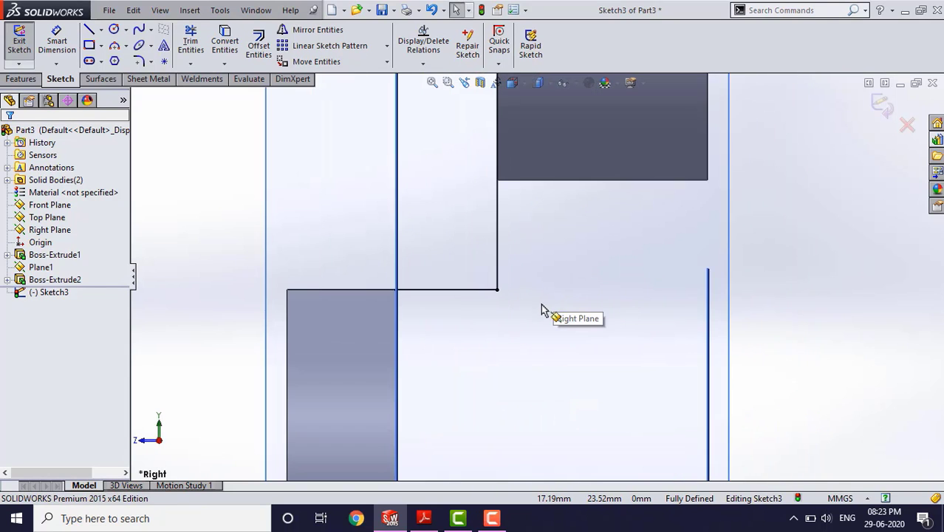
{"action": "left_click", "coordinate": [424, 518]}
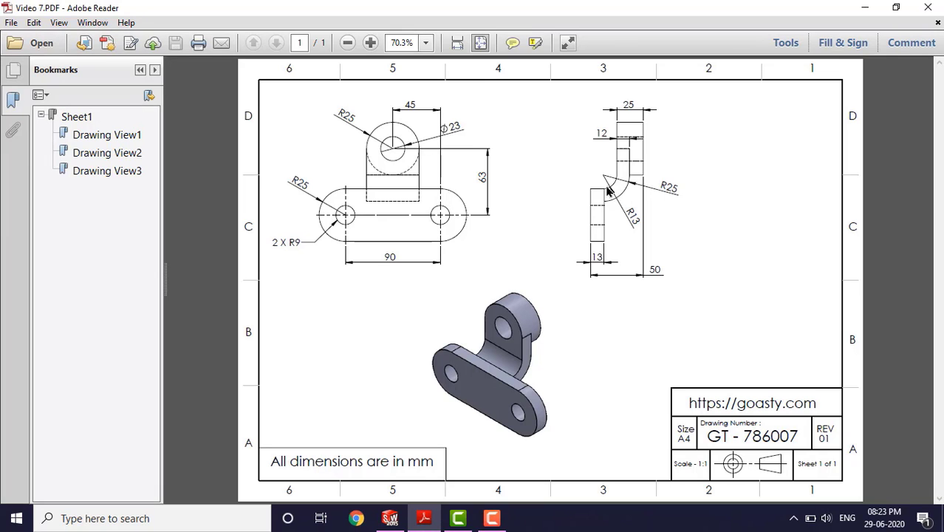
{"action": "left_click", "coordinate": [860, 10]}
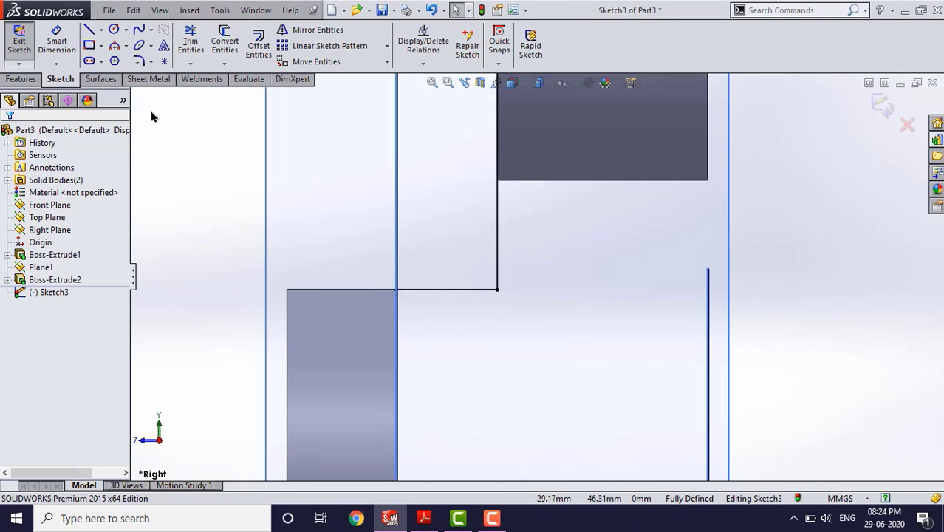
- Try to fillet the corner between the sketch's vertical and horizontal lines with a 13 mm radius
{"action": "left_click", "coordinate": [138, 62]}
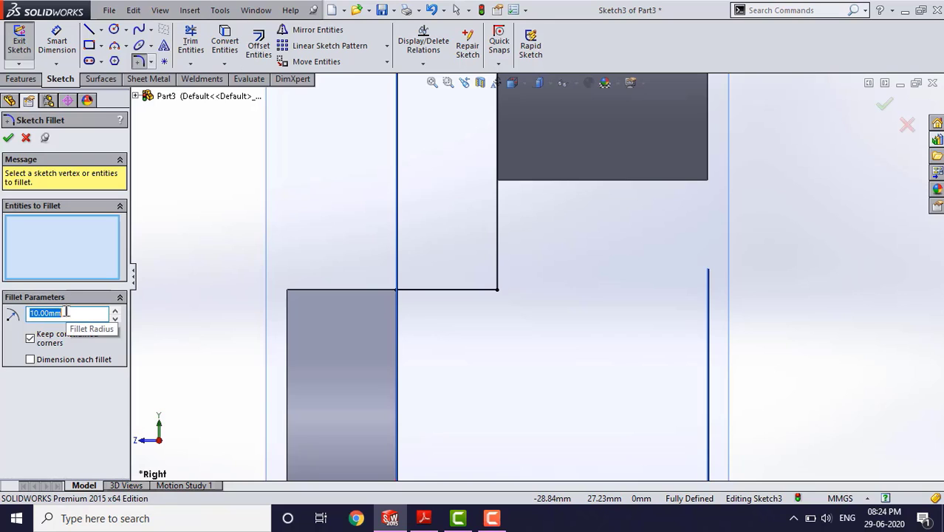
{"action": "left_click", "coordinate": [501, 294]}
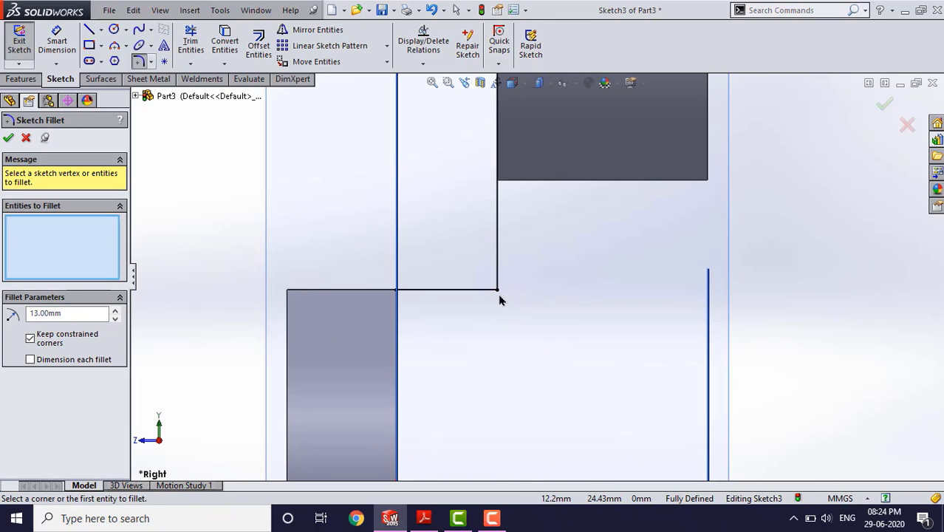
{"action": "left_click", "coordinate": [500, 299]}
{"action": "left_click_drag", "start_coordinate": [569, 320], "coordinate": [461, 241]}
{"action": "scroll", "coordinate": [477, 331], "scroll_direction": "up", "scroll_amount": 1}
{"action": "scroll", "coordinate": [517, 269], "scroll_direction": "up", "scroll_amount": 3}
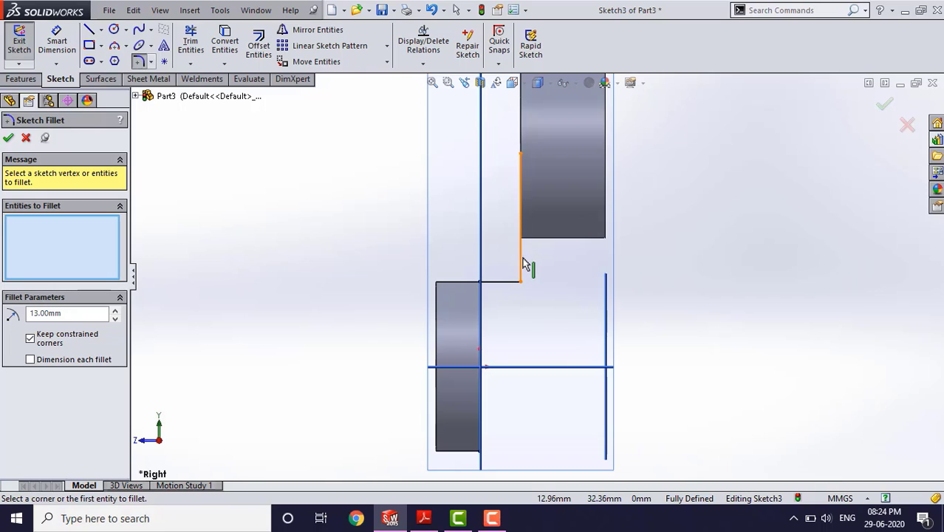
{"action": "left_click", "coordinate": [522, 267]}
{"action": "left_click", "coordinate": [508, 283]}
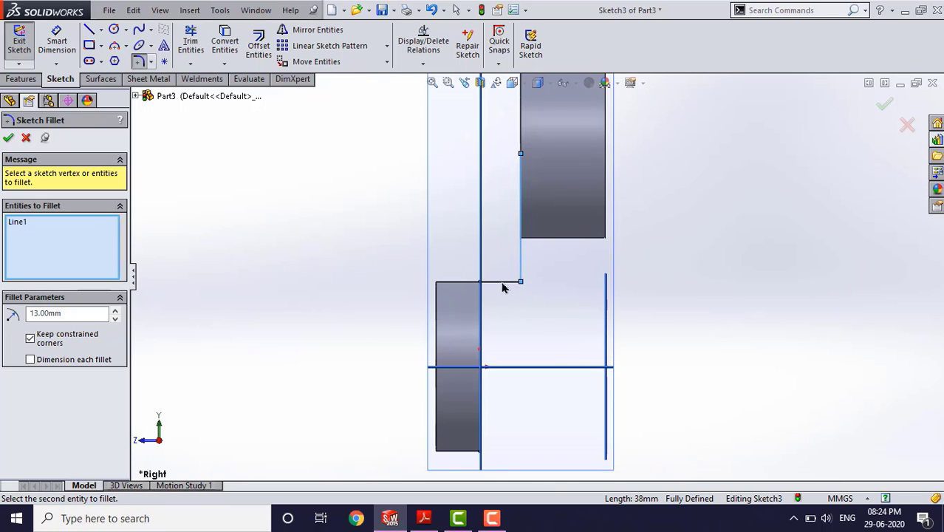
{"action": "key", "text": "Escape"}
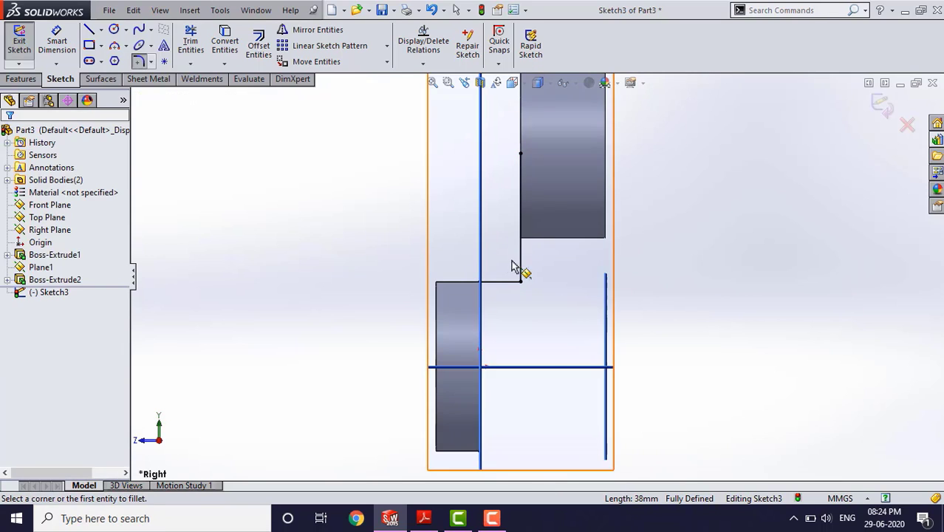
- Delete the horizontal line connecting the plate's upper rear corner to the vertical line
{"action": "scroll", "coordinate": [516, 269], "scroll_direction": "down", "scroll_amount": 5}
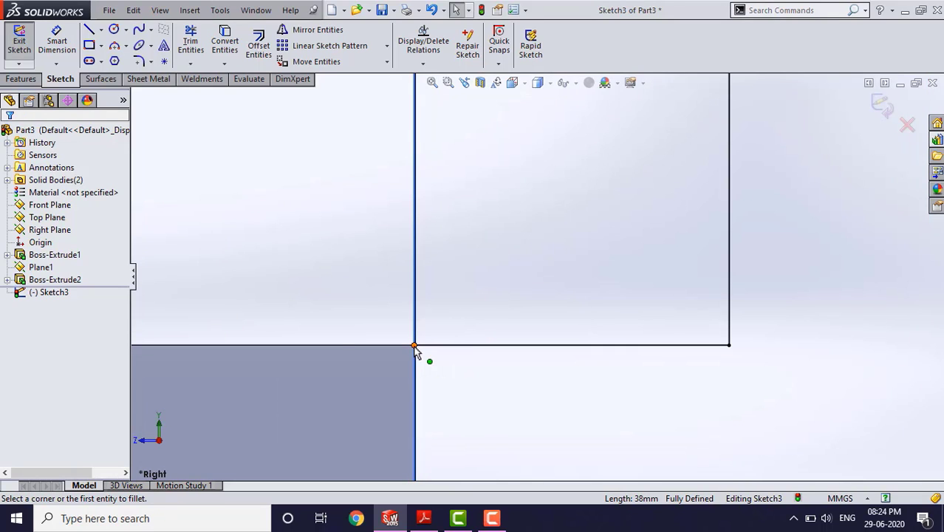
{"action": "left_click", "coordinate": [414, 345]}
{"action": "key", "text": "Escape"}
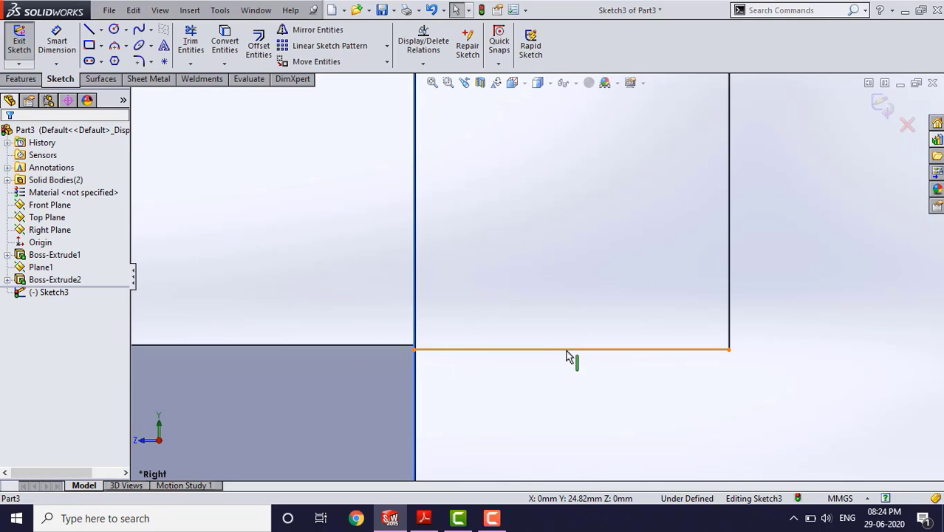
{"action": "left_click", "coordinate": [567, 356]}
{"action": "key", "text": "Delete"}
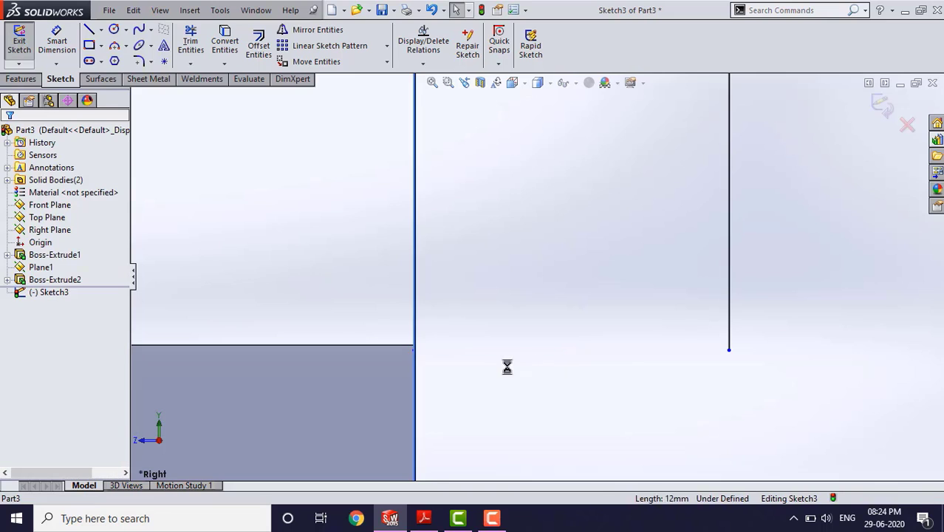
- Sketch a horizontal line about 16.8 mm long from the vertical line's lower end to past the plate's rear edge
{"action": "scroll", "coordinate": [490, 361], "scroll_direction": "up", "scroll_amount": 1}
{"action": "scroll", "coordinate": [580, 395], "scroll_direction": "up", "scroll_amount": 1}
{"action": "scroll", "coordinate": [504, 368], "scroll_direction": "down", "scroll_amount": 4}
{"action": "scroll", "coordinate": [465, 323], "scroll_direction": "up", "scroll_amount": 5}
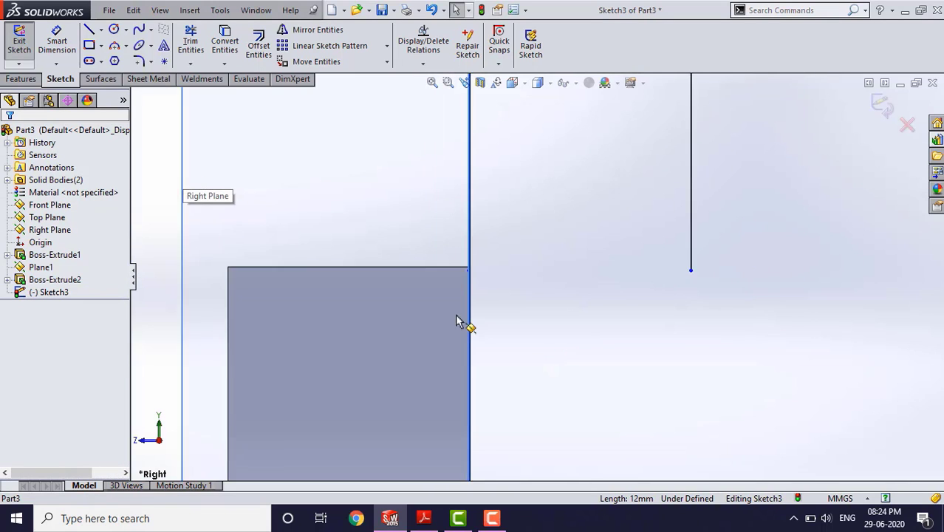
{"action": "left_click", "coordinate": [88, 30]}
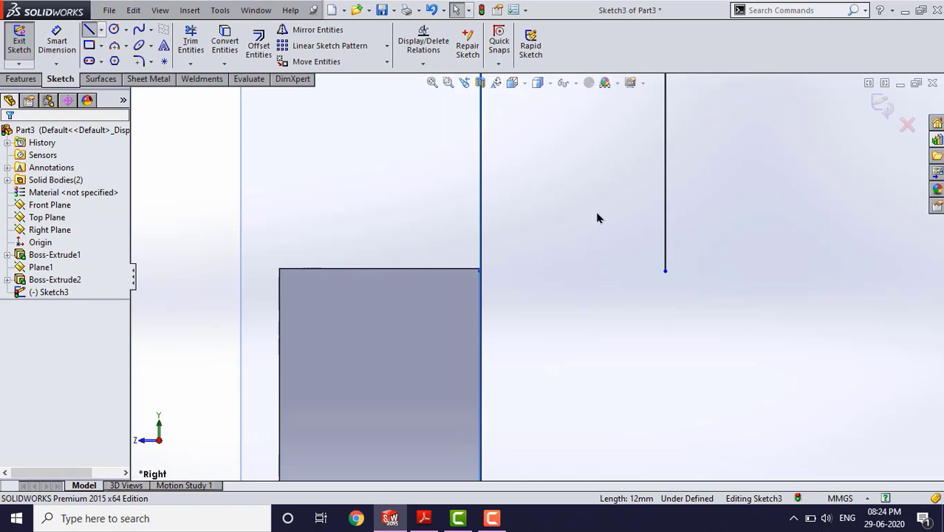
{"action": "left_click", "coordinate": [665, 272]}
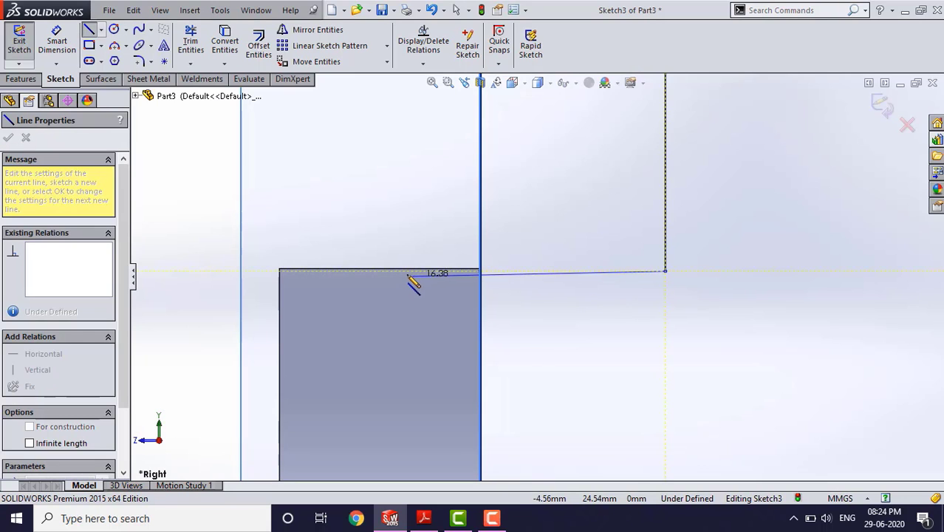
{"action": "left_click", "coordinate": [407, 272]}
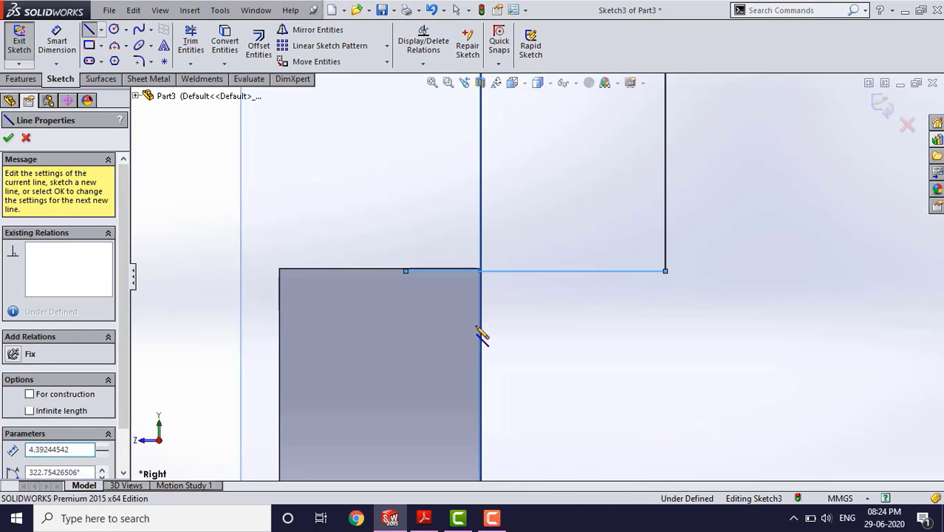
{"action": "key", "text": "Escape"}
{"action": "key", "text": "Escape"}
{"action": "scroll", "coordinate": [576, 347], "scroll_direction": "up", "scroll_amount": 1}
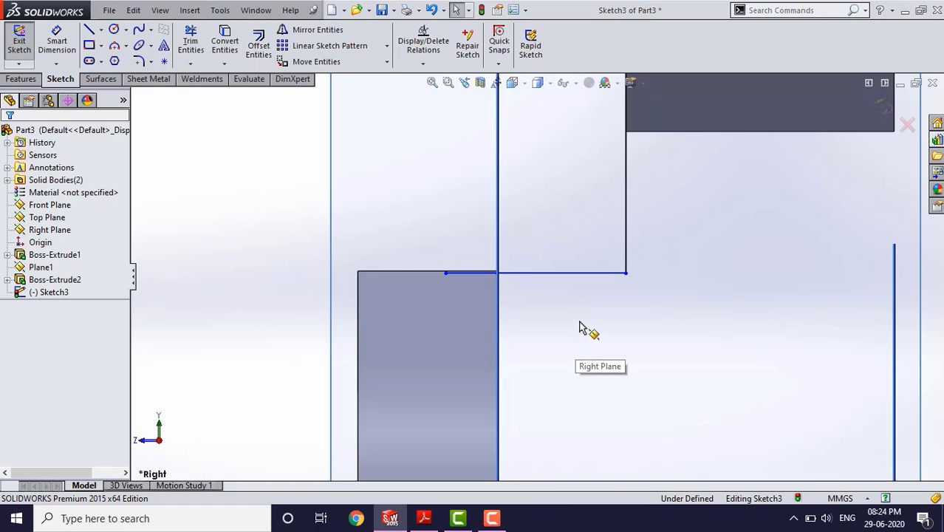
- Fillet the corner between the new horizontal line and the vertical line with a 13 mm radius
{"action": "left_click", "coordinate": [138, 63]}
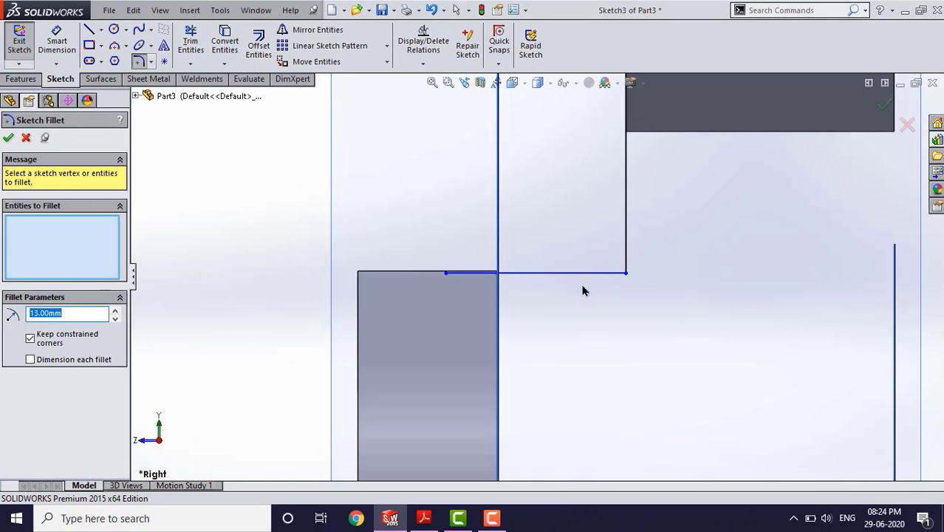
{"action": "left_click", "coordinate": [608, 275]}
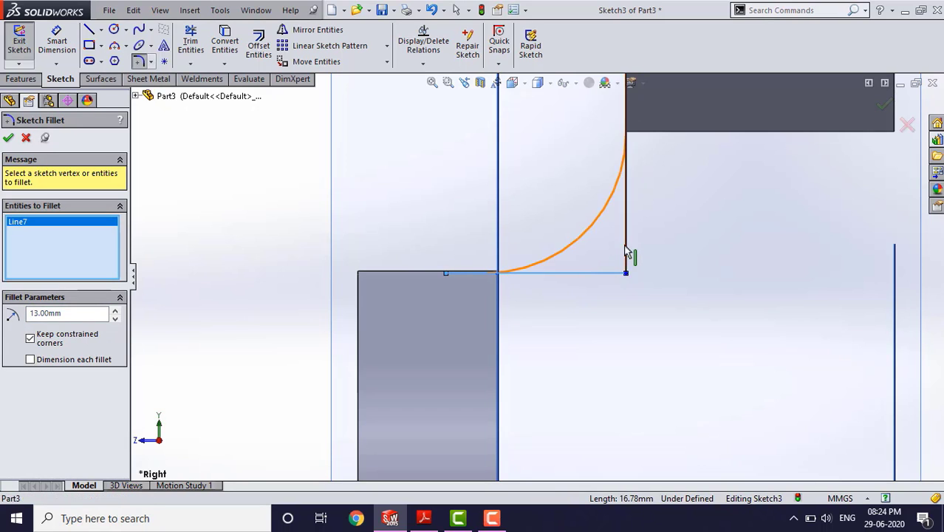
{"action": "left_click", "coordinate": [626, 255]}
{"action": "scroll", "coordinate": [510, 285], "scroll_direction": "up", "scroll_amount": 3}
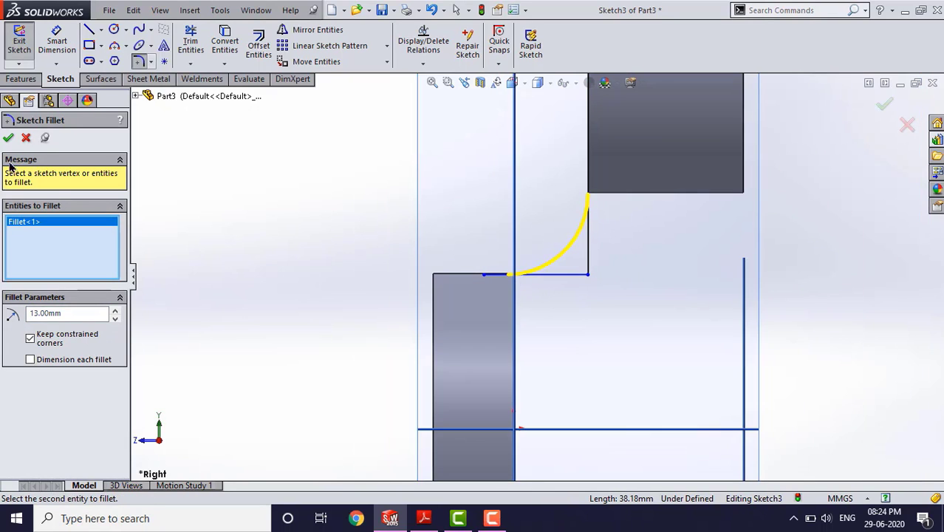
{"action": "left_click", "coordinate": [8, 138]}
{"action": "key", "text": "Escape"}
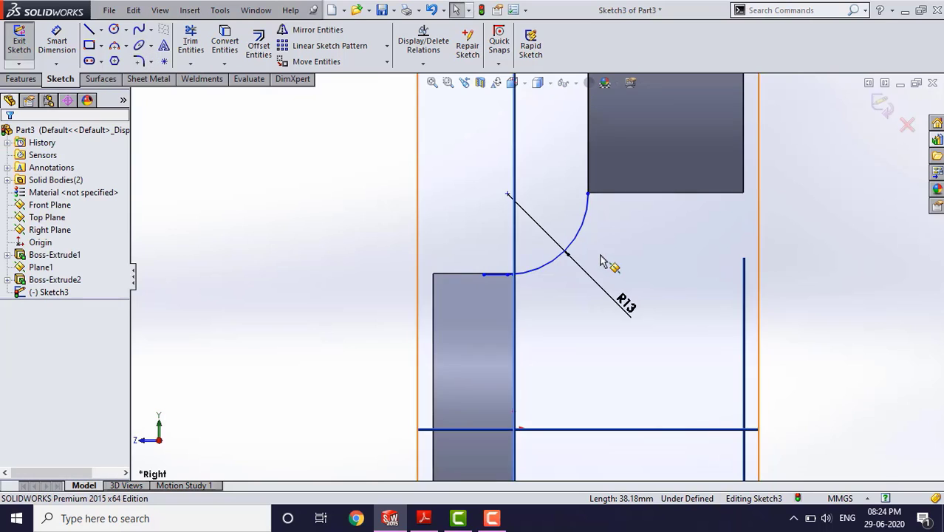
- Check the arm thickness in the PDF drawing and offset the R13 arc with its connected lines 12 mm to the outer side
{"action": "scroll", "coordinate": [506, 299], "scroll_direction": "down", "scroll_amount": 3}
{"action": "scroll", "coordinate": [472, 297], "scroll_direction": "up", "scroll_amount": 2}
{"action": "scroll", "coordinate": [579, 241], "scroll_direction": "up", "scroll_amount": 1}
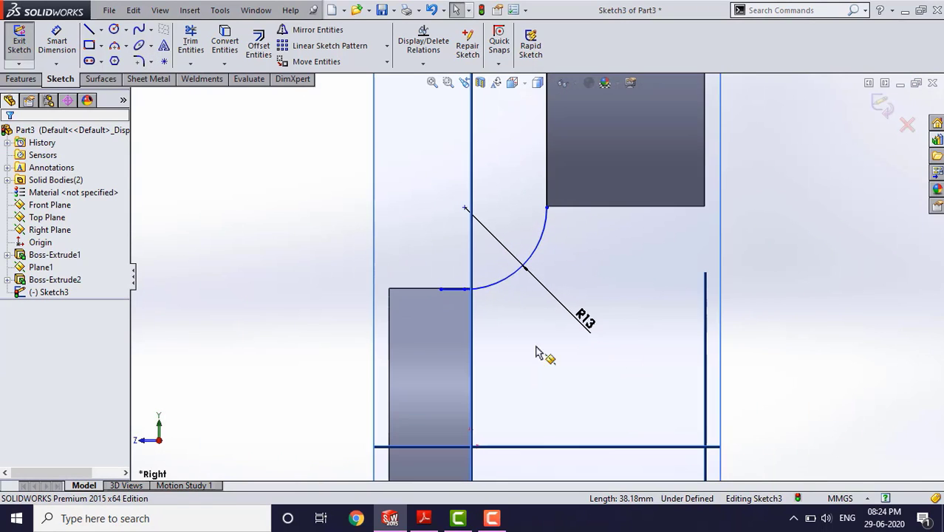
{"action": "left_click", "coordinate": [424, 518]}
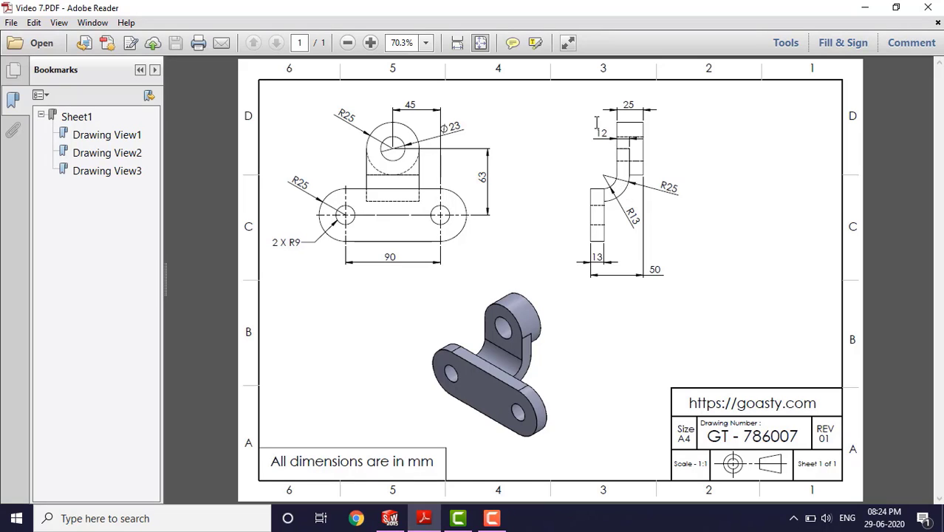
{"action": "left_click", "coordinate": [862, 9]}
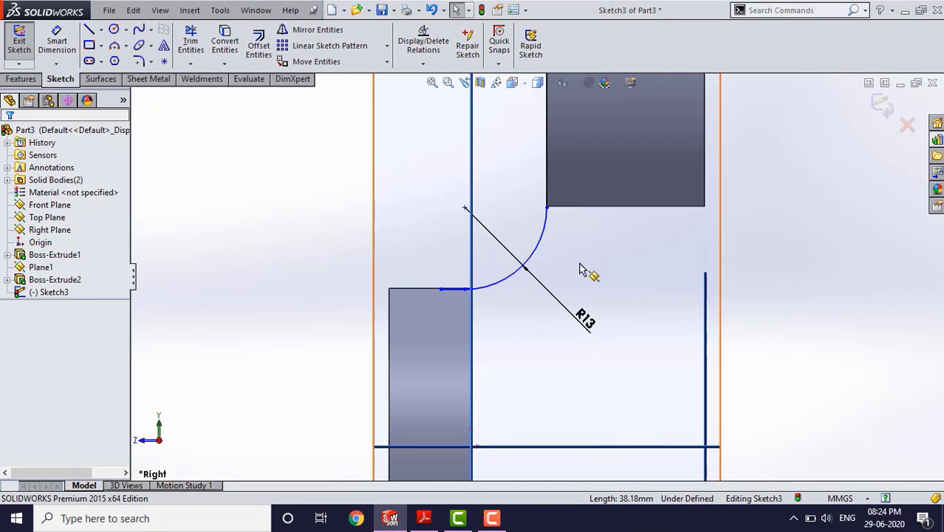
{"action": "left_click", "coordinate": [258, 44]}
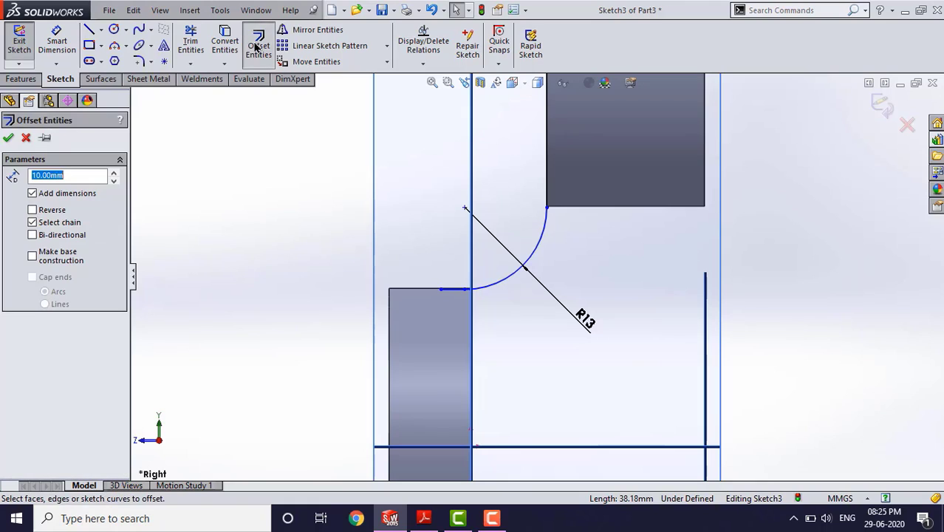
{"action": "left_click", "coordinate": [543, 240]}
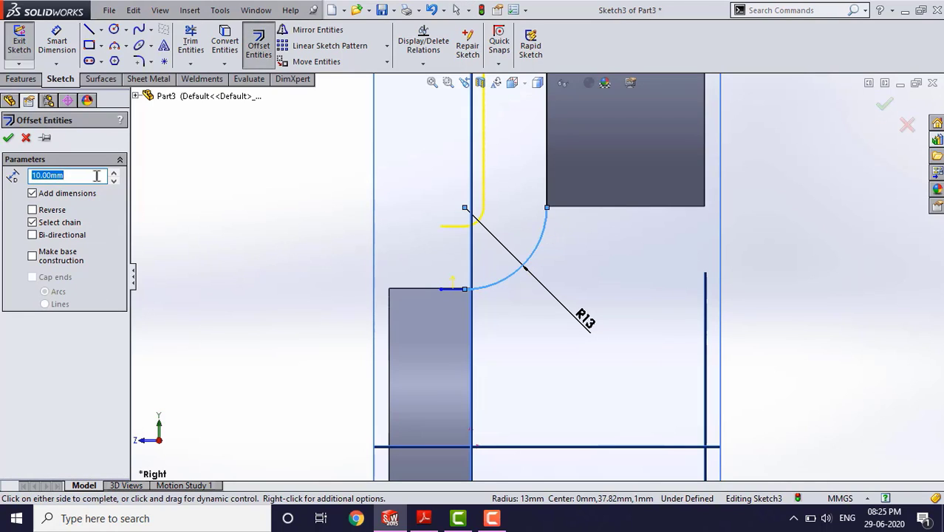
{"action": "type", "text": "1"}
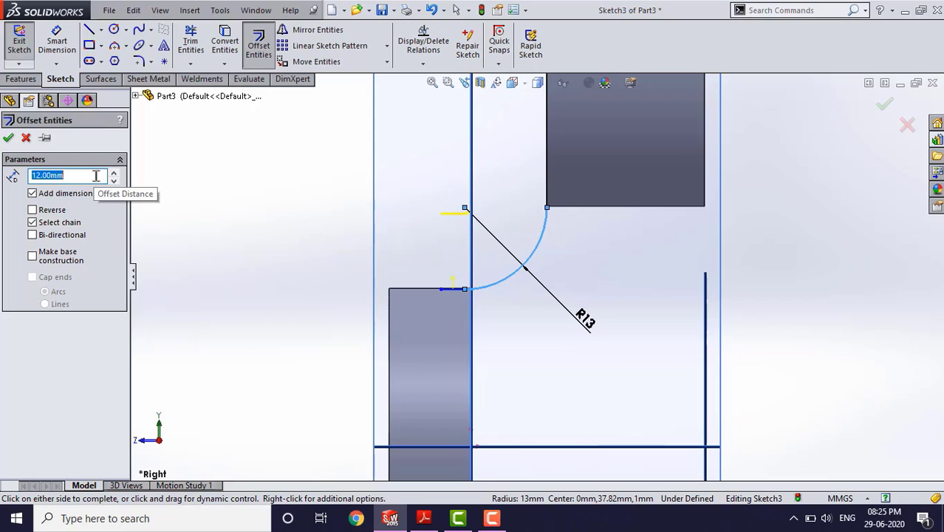
{"action": "scroll", "coordinate": [538, 277], "scroll_direction": "up", "scroll_amount": 3}
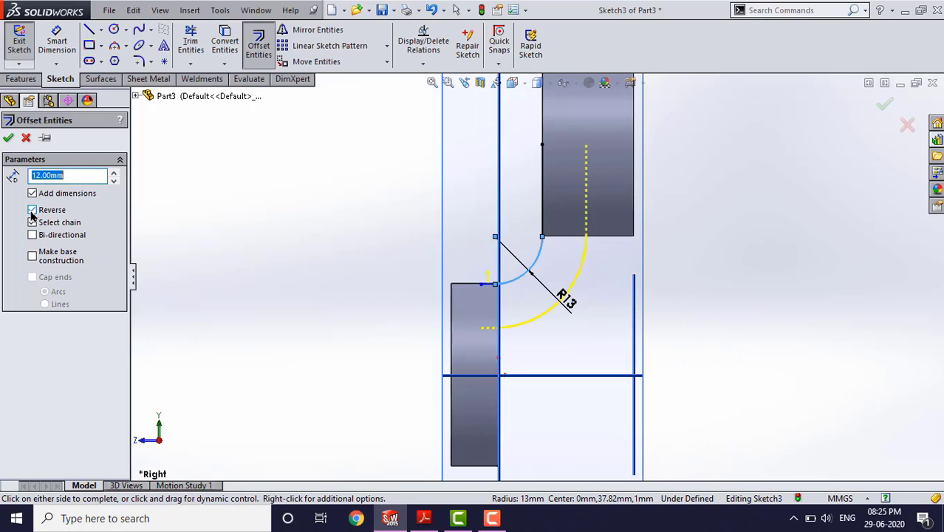
{"action": "left_click", "coordinate": [8, 138]}
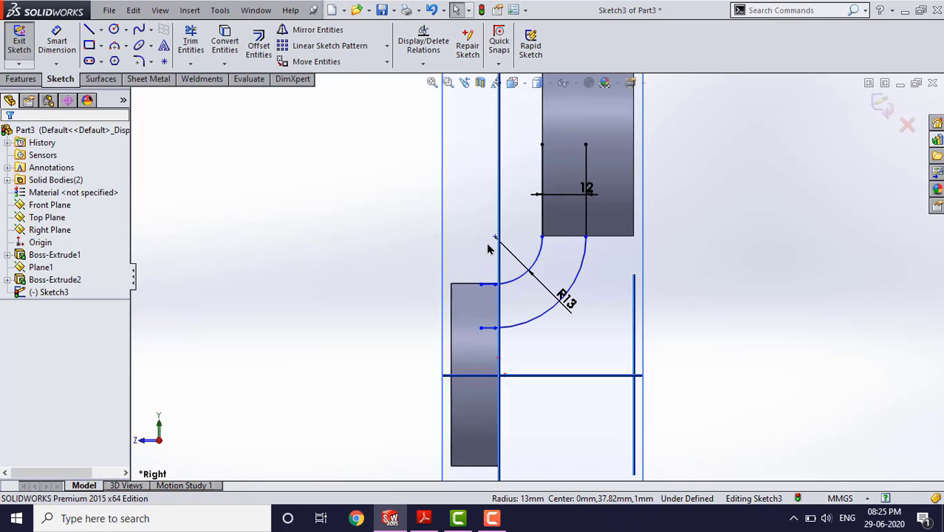
- Close the arm profile inside the boss with a horizontal line joining the upper ends of the two vertical lines
{"action": "scroll", "coordinate": [558, 205], "scroll_direction": "down", "scroll_amount": 2}
{"action": "scroll", "coordinate": [537, 273], "scroll_direction": "up", "scroll_amount": 1}
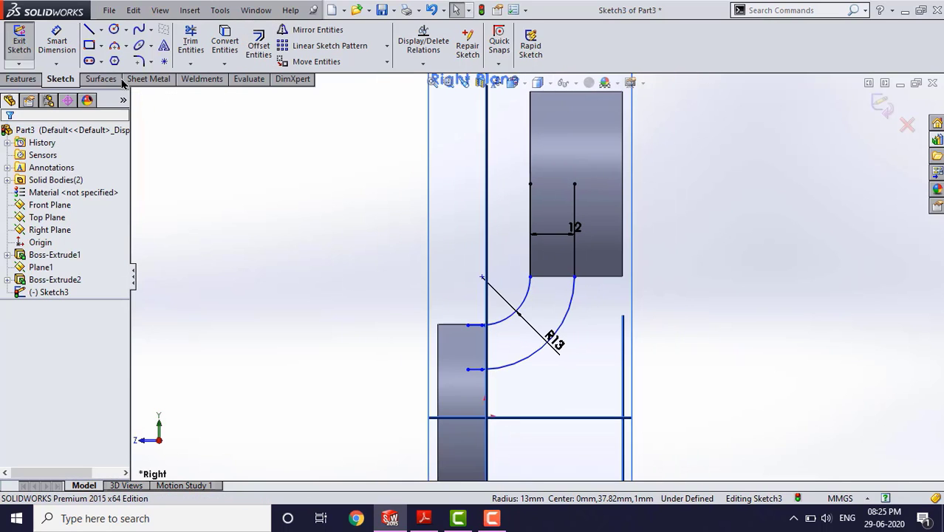
{"action": "key", "text": "l"}
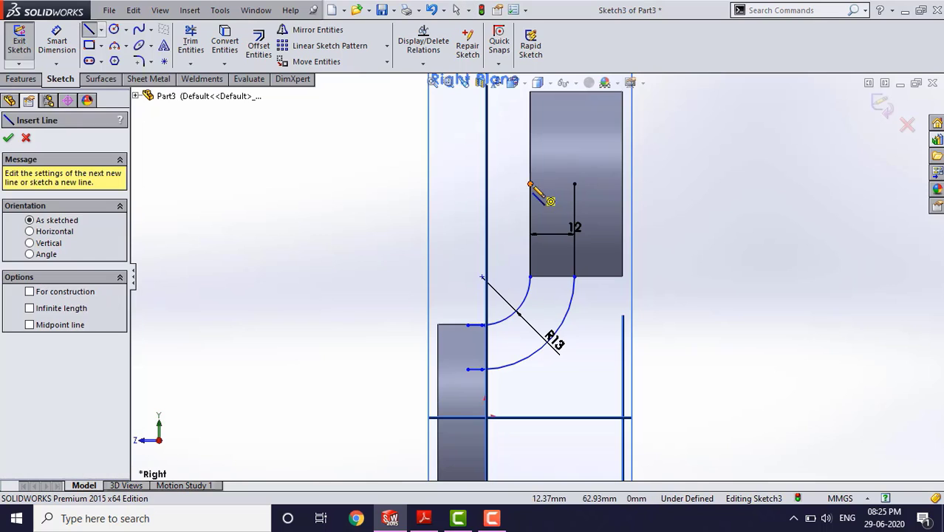
{"action": "left_click", "coordinate": [576, 184]}
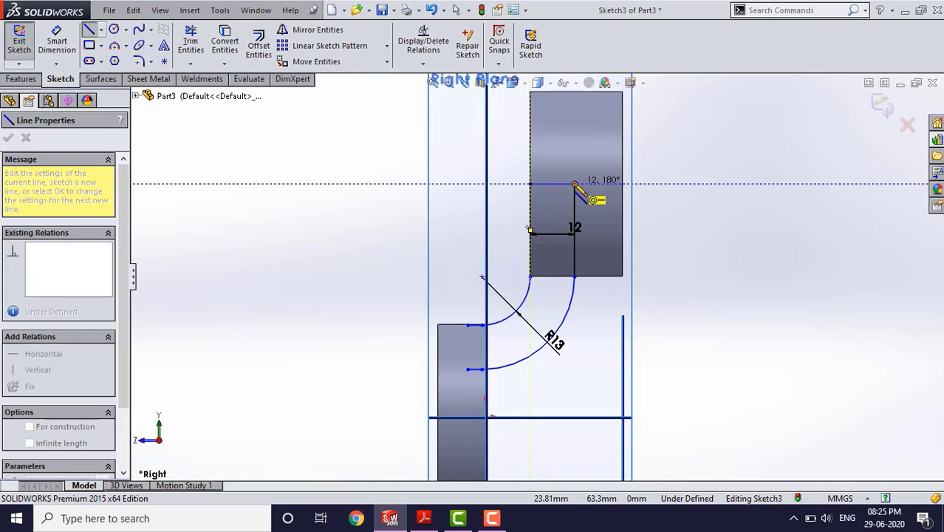
{"action": "left_click", "coordinate": [531, 184]}
{"action": "key", "text": "Escape"}
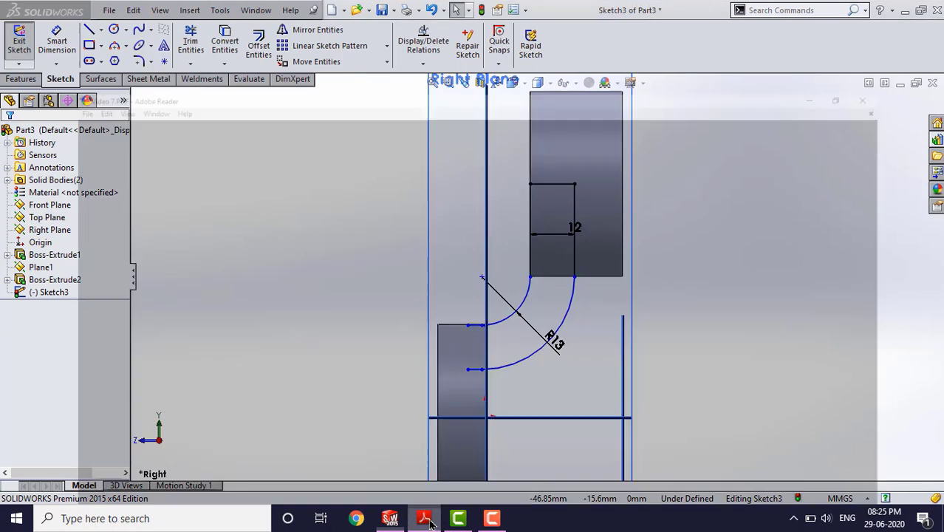
- Examine the side view in the PDF drawing and compare how the arm profile meets the base plate's rear face
{"action": "left_click", "coordinate": [424, 519]}
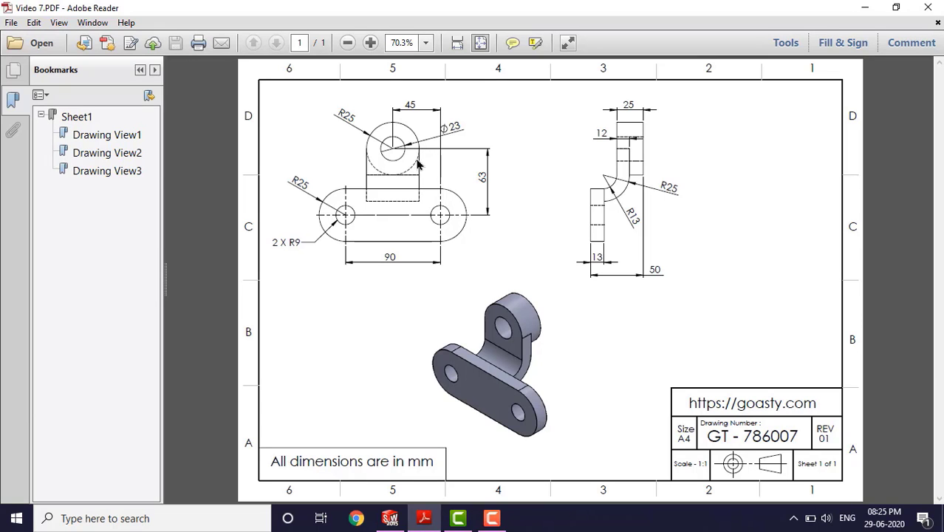
{"action": "left_click", "coordinate": [866, 7]}
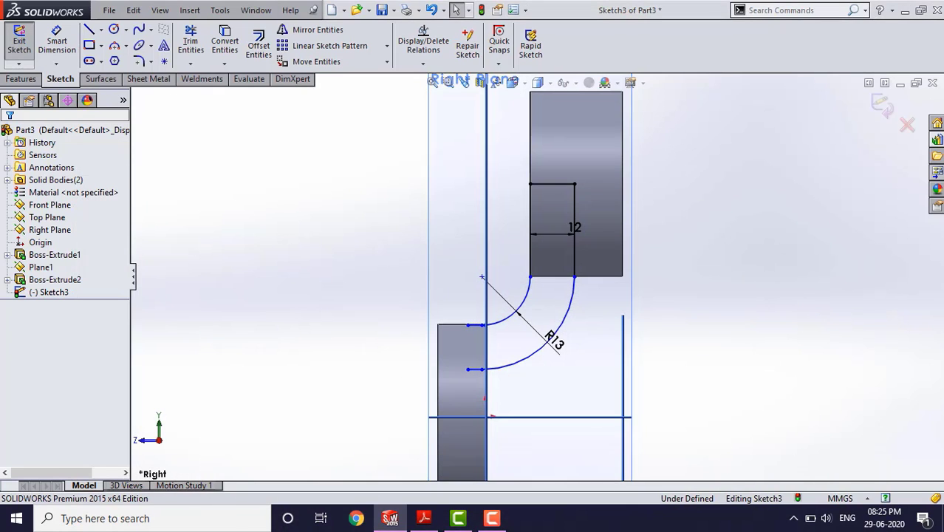
{"action": "scroll", "coordinate": [521, 301], "scroll_direction": "up", "scroll_amount": 6}
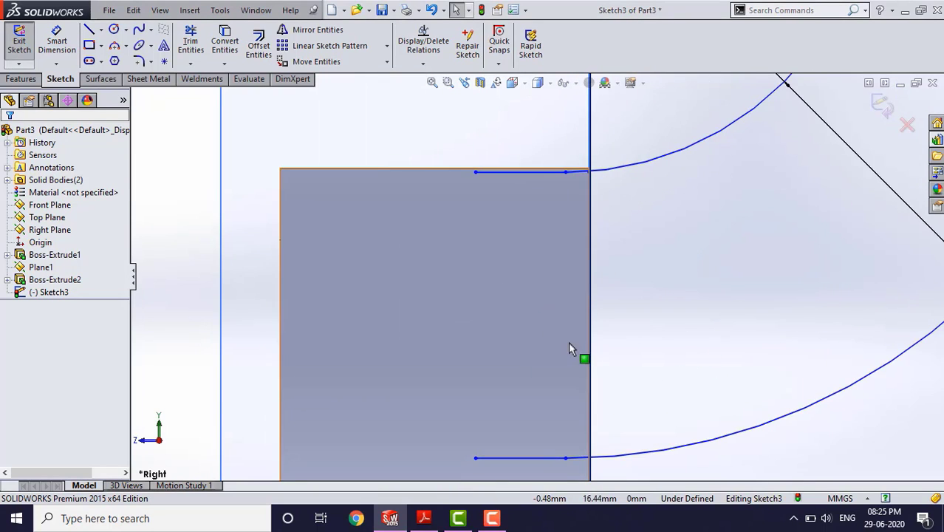
{"action": "scroll", "coordinate": [439, 420], "scroll_direction": "down", "scroll_amount": 2}
{"action": "left_click", "coordinate": [420, 521]}
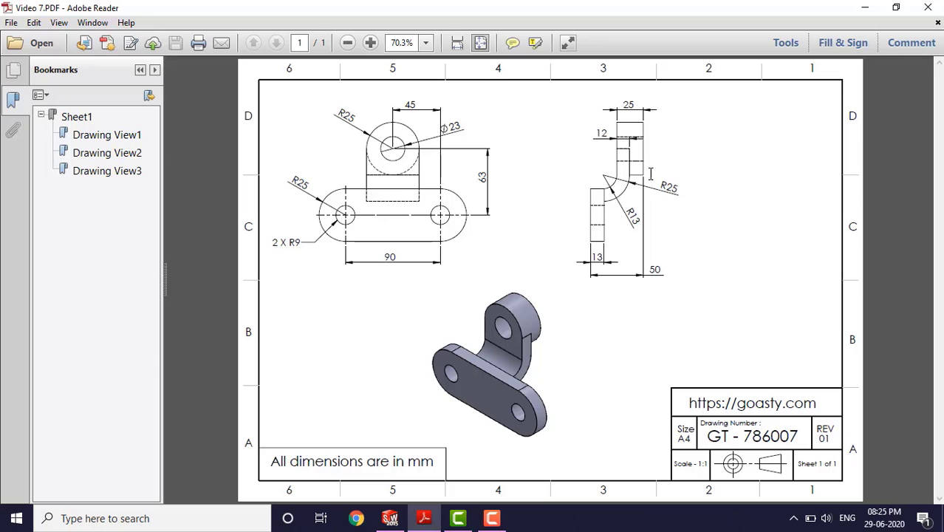
{"action": "left_click", "coordinate": [864, 7]}
{"action": "scroll", "coordinate": [533, 236], "scroll_direction": "up", "scroll_amount": 3}
{"action": "scroll", "coordinate": [595, 251], "scroll_direction": "up", "scroll_amount": 3}
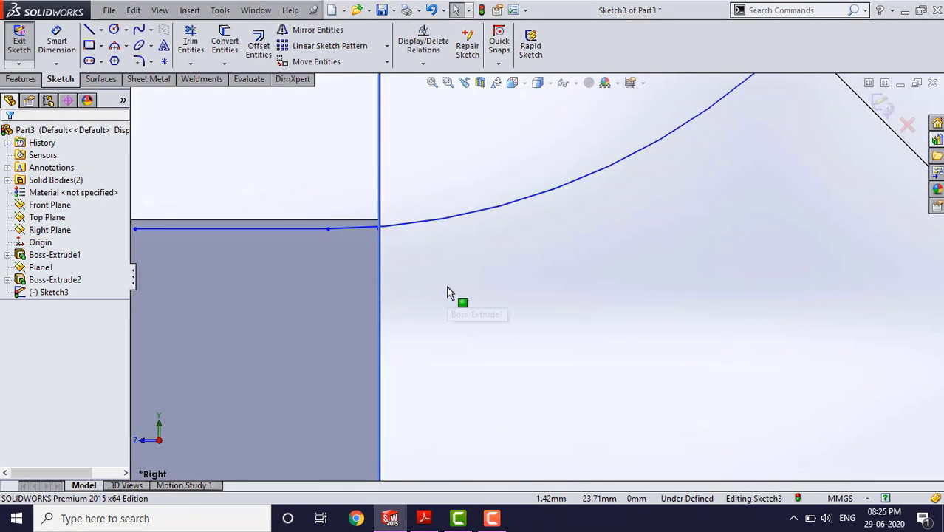
- Corner-trim the inner and outer arcs against the vertical sketch line on the base plate's rear face
{"action": "scroll", "coordinate": [443, 289], "scroll_direction": "up", "scroll_amount": 3}
{"action": "middle_click_drag", "start_coordinate": [344, 225], "coordinate": [459, 257]}
{"action": "scroll", "coordinate": [334, 228], "scroll_direction": "down", "scroll_amount": 3}
{"action": "scroll", "coordinate": [459, 257], "scroll_direction": "up", "scroll_amount": 2}
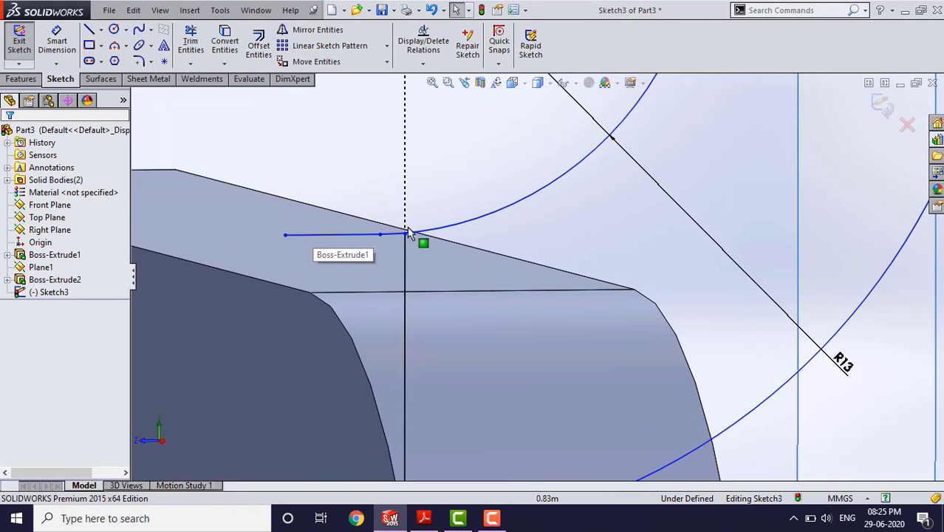
{"action": "left_click", "coordinate": [190, 40]}
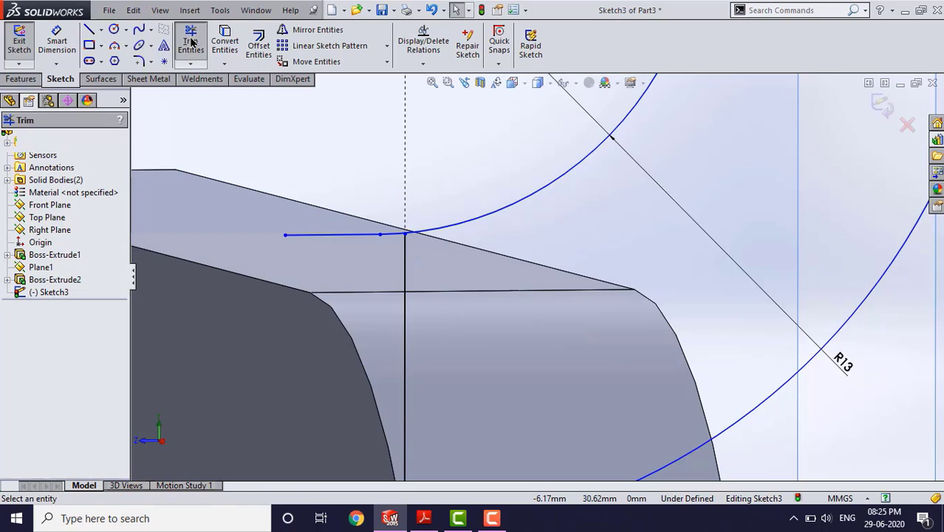
{"action": "left_click", "coordinate": [22, 260]}
{"action": "left_click", "coordinate": [405, 247]}
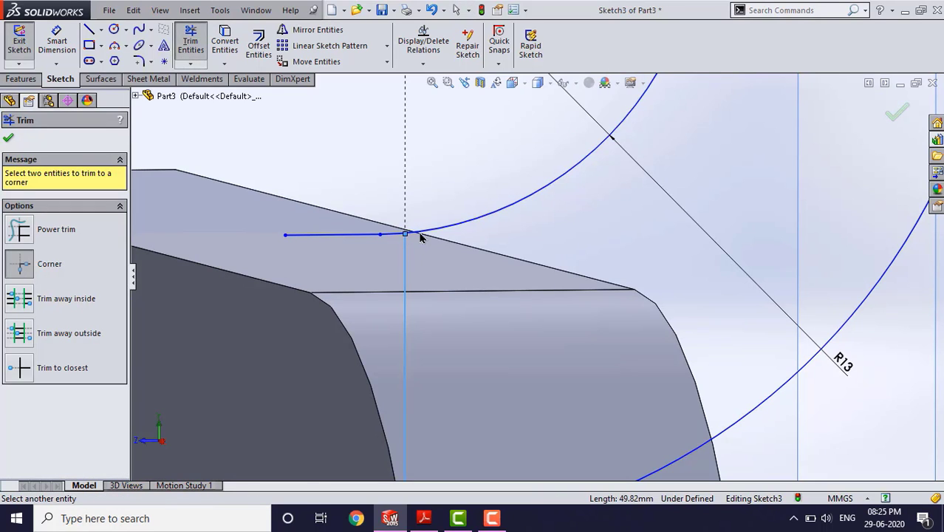
{"action": "left_click", "coordinate": [424, 232]}
{"action": "scroll", "coordinate": [433, 269], "scroll_direction": "up", "scroll_amount": 2}
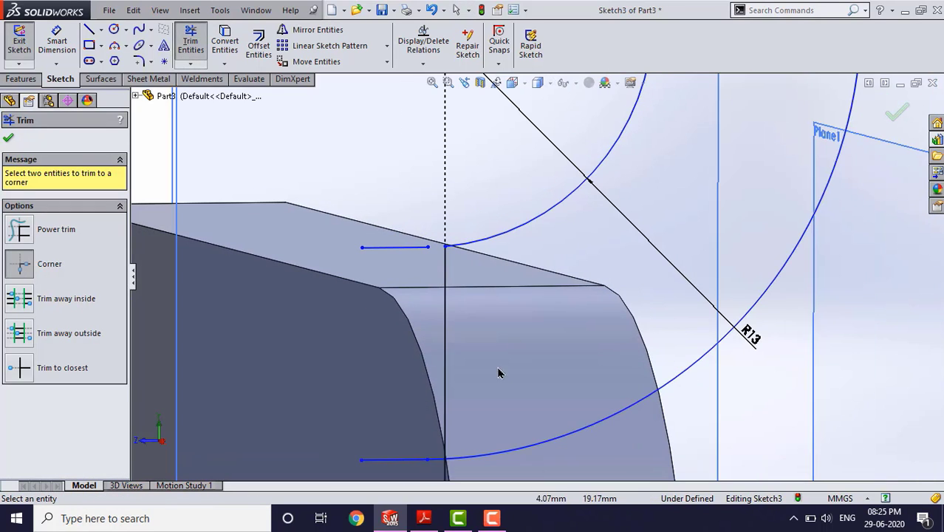
{"action": "left_click", "coordinate": [445, 402]}
{"action": "left_click", "coordinate": [495, 458]}
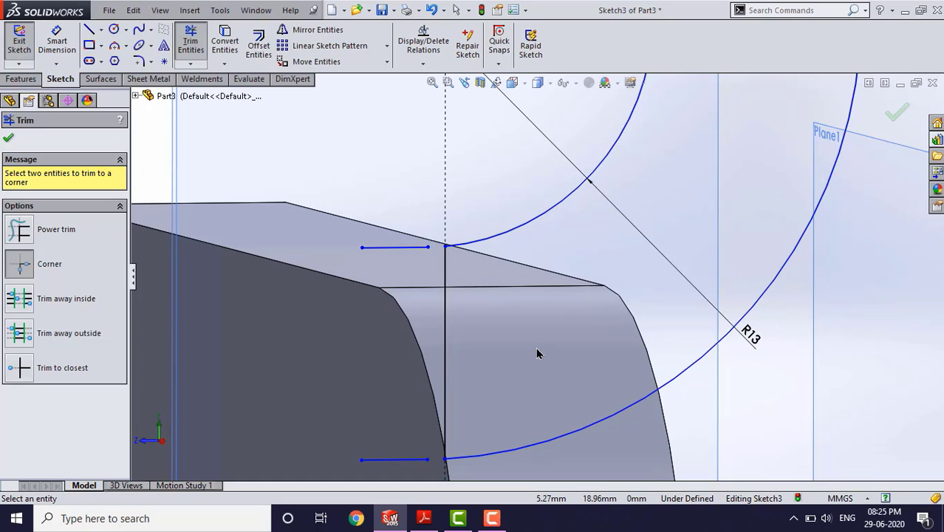
{"action": "key", "text": "Escape"}
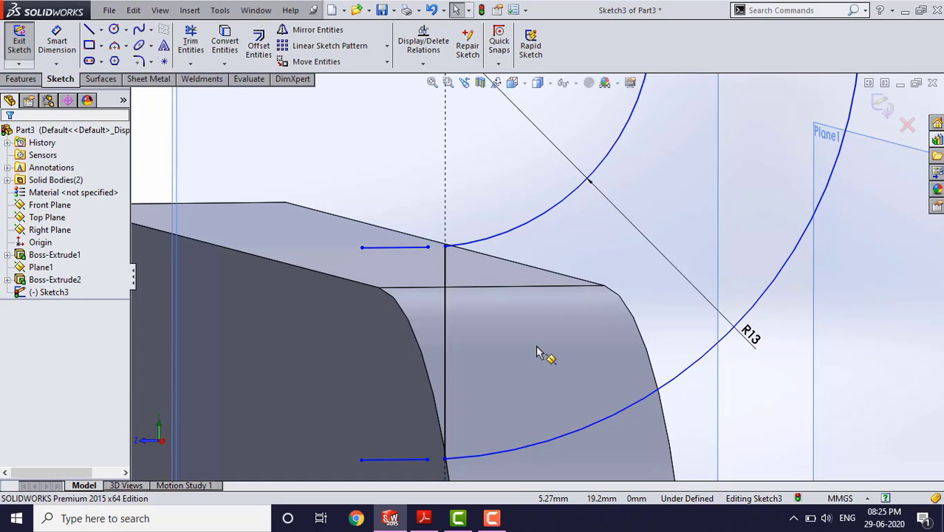
- Delete the two leftover short horizontal segments inside the base plate
{"action": "left_click", "coordinate": [397, 256]}
{"action": "key", "text": "Delete"}
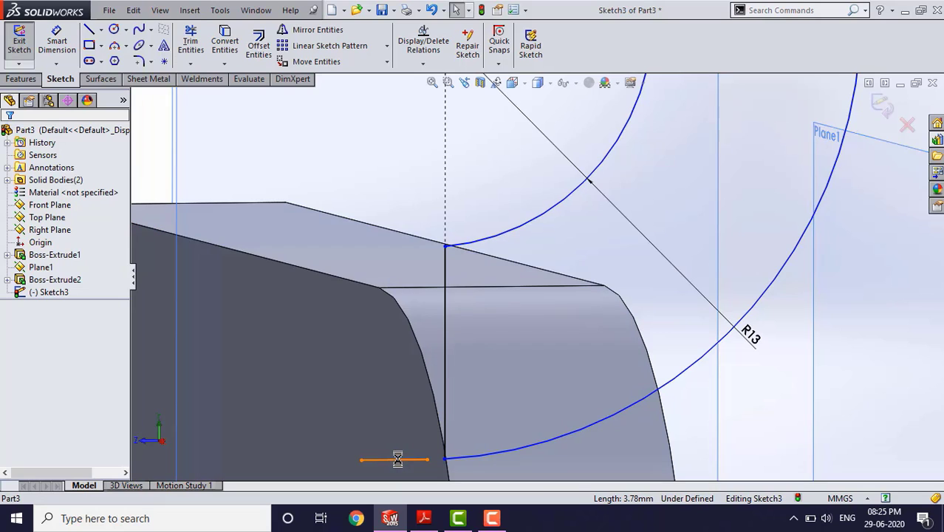
{"action": "left_click", "coordinate": [398, 460]}
{"action": "key", "text": "Delete"}
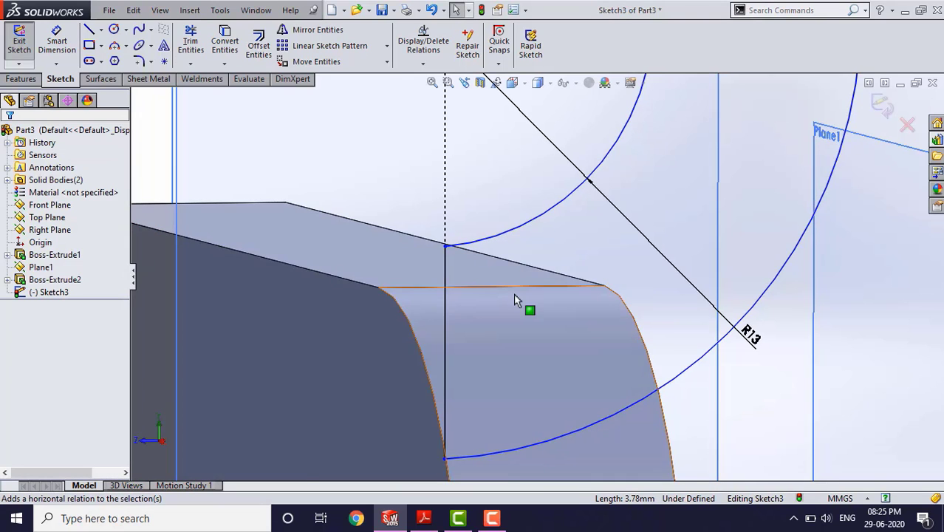
- Fully define the sketch for the selected inner and outer arcs, calculating their missing relations and dimensions automatically
{"action": "scroll", "coordinate": [515, 294], "scroll_direction": "up", "scroll_amount": 6}
{"action": "mouse_move", "coordinate": [549, 283]}
{"action": "middle_mouse_down"}
{"action": "mouse_move", "coordinate": [505, 284]}
{"action": "mouse_move", "coordinate": [524, 288]}
{"action": "mouse_move", "coordinate": [515, 282]}
{"action": "middle_mouse_up"}
{"action": "scroll", "coordinate": [602, 227], "scroll_direction": "down", "scroll_amount": 6}
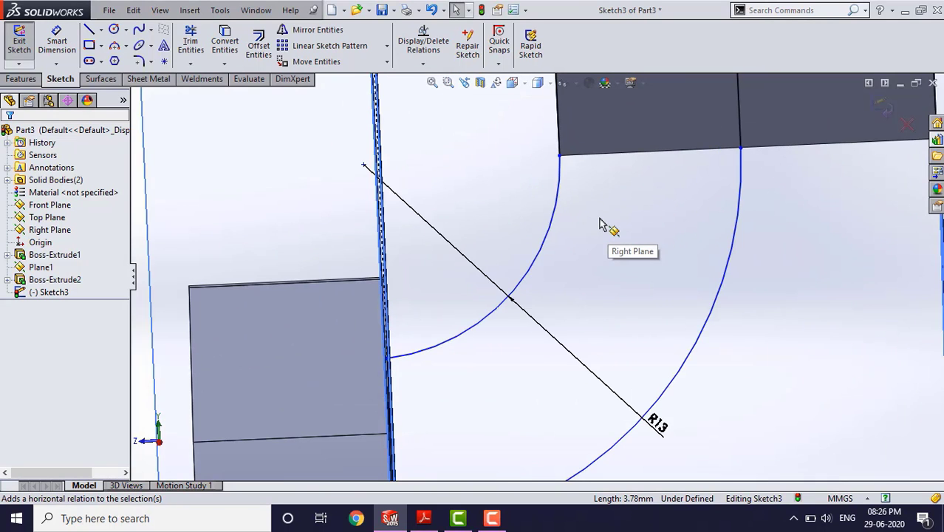
{"action": "scroll", "coordinate": [622, 327], "scroll_direction": "up", "scroll_amount": 5}
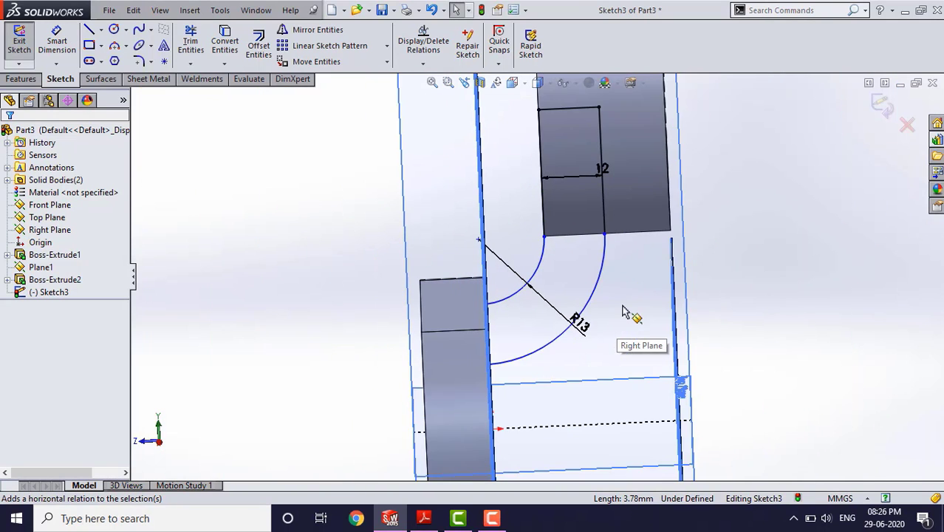
{"action": "middle_click_drag", "start_coordinate": [558, 291], "coordinate": [499, 237]}
{"action": "left_click", "coordinate": [424, 65]}
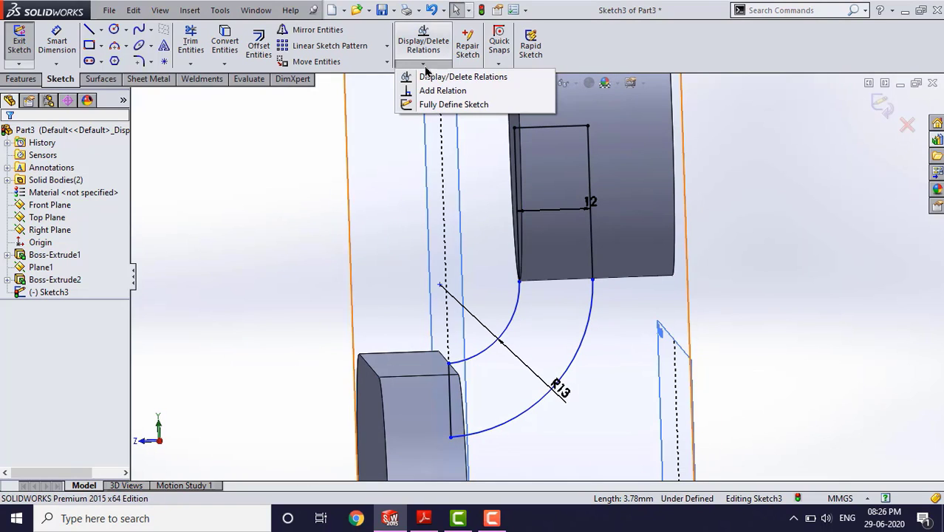
{"action": "left_click", "coordinate": [468, 106]}
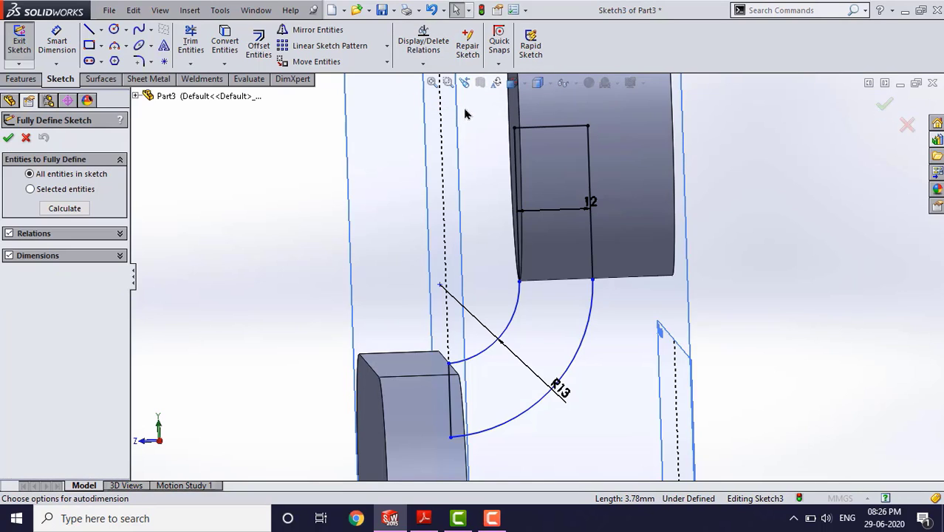
{"action": "left_click", "coordinate": [30, 189]}
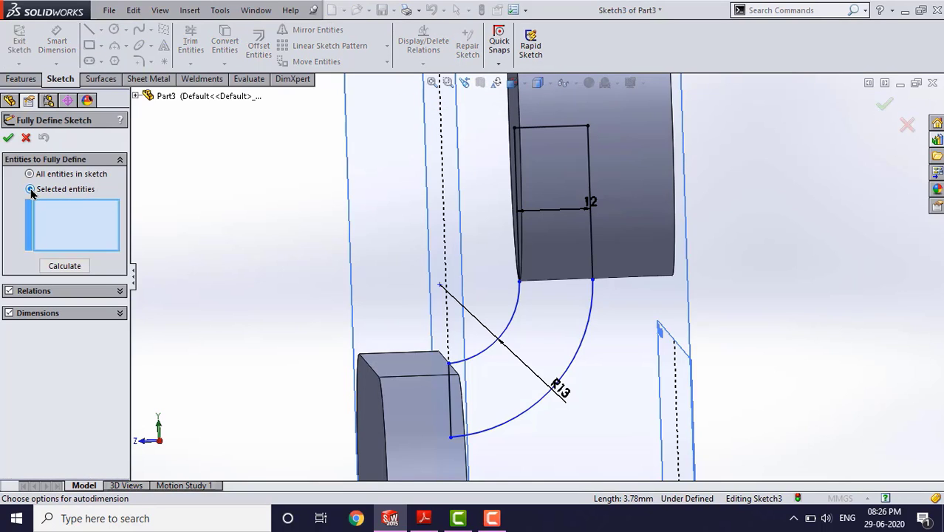
{"action": "left_click", "coordinate": [515, 316]}
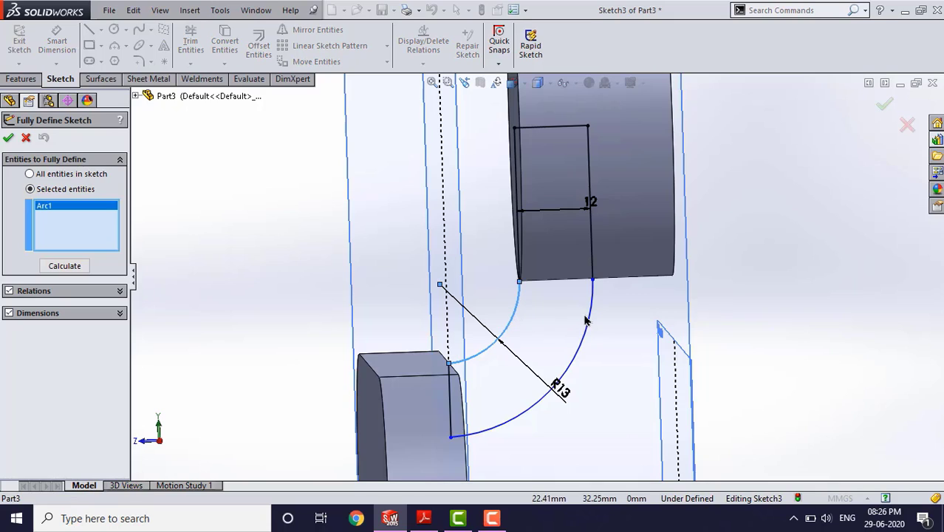
{"action": "left_click", "coordinate": [589, 323]}
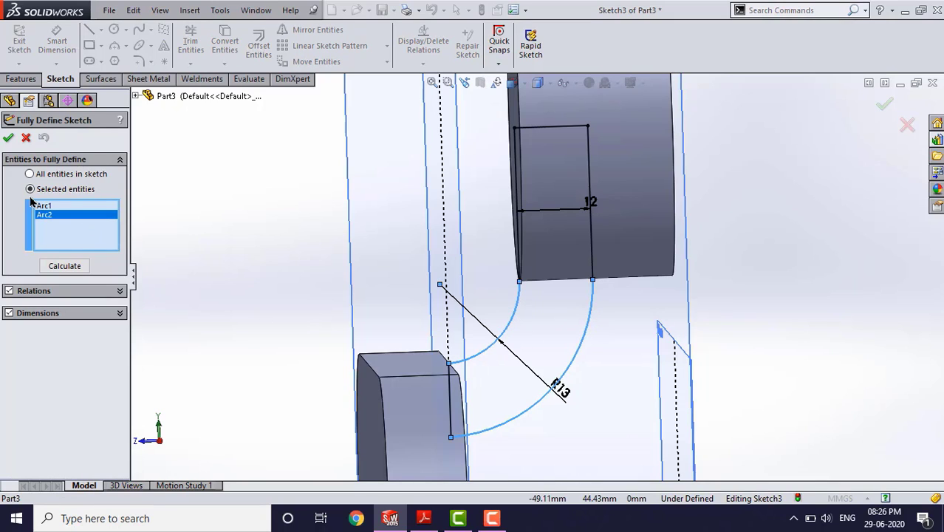
{"action": "left_click", "coordinate": [56, 266]}
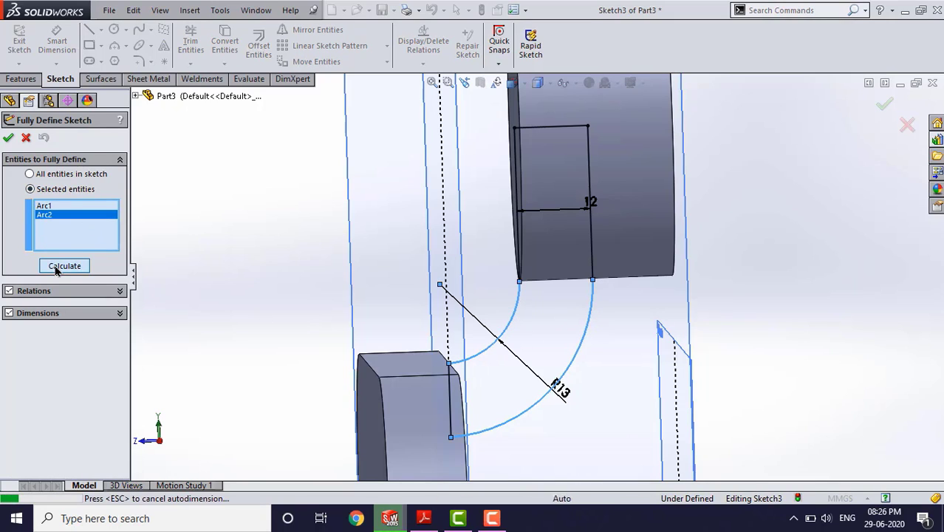
{"action": "left_click", "coordinate": [8, 138]}
{"action": "scroll", "coordinate": [535, 276], "scroll_direction": "up", "scroll_amount": 3}
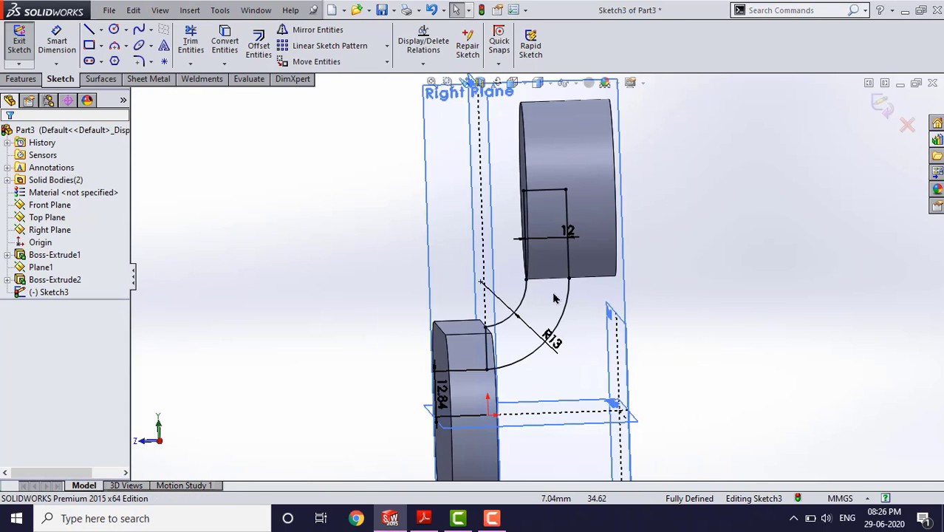
{"action": "scroll", "coordinate": [495, 390], "scroll_direction": "down", "scroll_amount": 3}
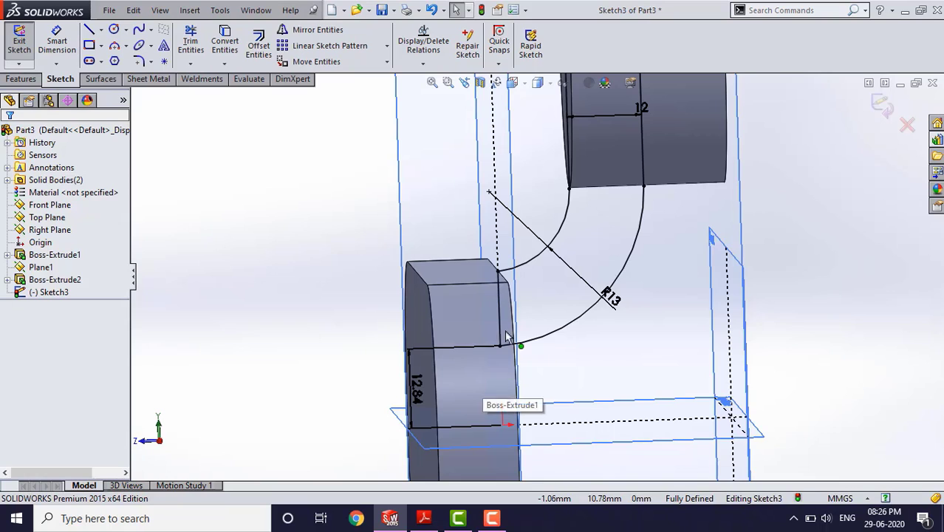
- Exit the arm sketch and set up a boss extrusion of it with a depth of 50 mm, checking the size in the PDF drawing
{"action": "scroll", "coordinate": [517, 336], "scroll_direction": "up", "scroll_amount": 2}
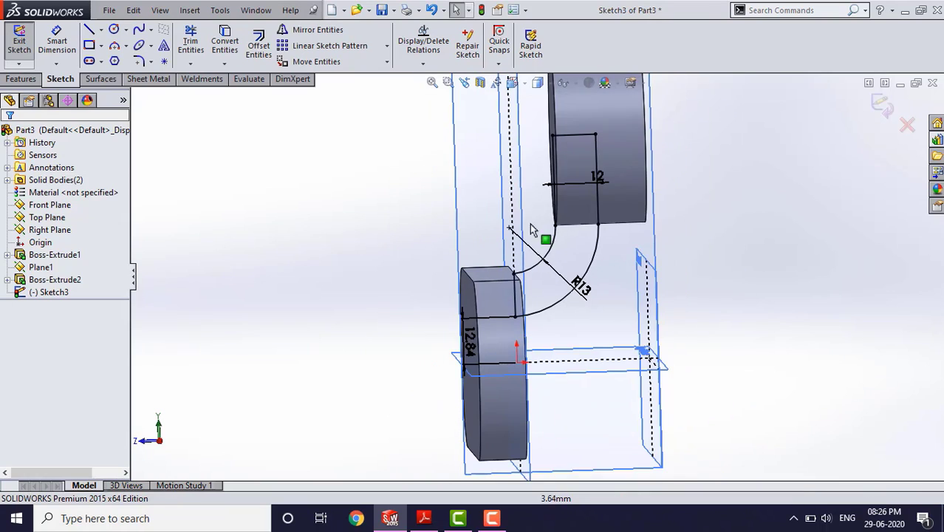
{"action": "left_click", "coordinate": [18, 46]}
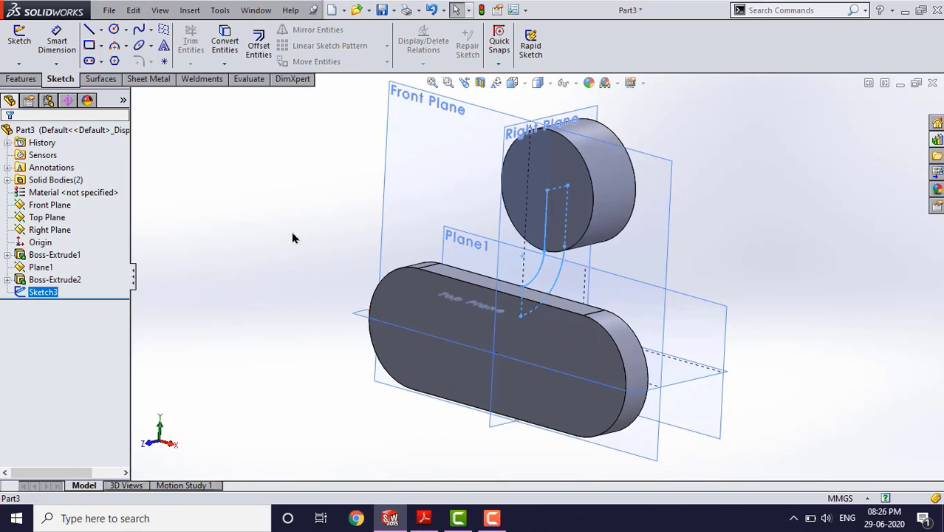
{"action": "left_click", "coordinate": [20, 79]}
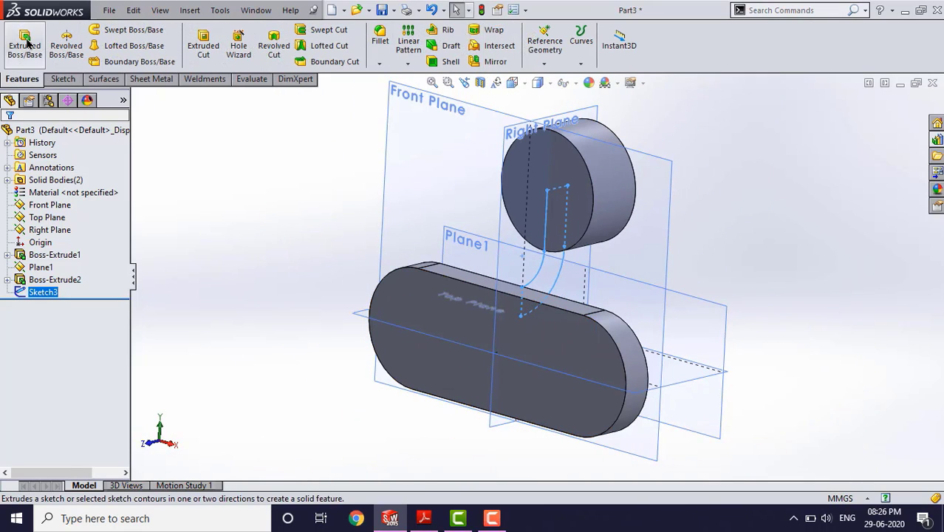
{"action": "left_click", "coordinate": [27, 44]}
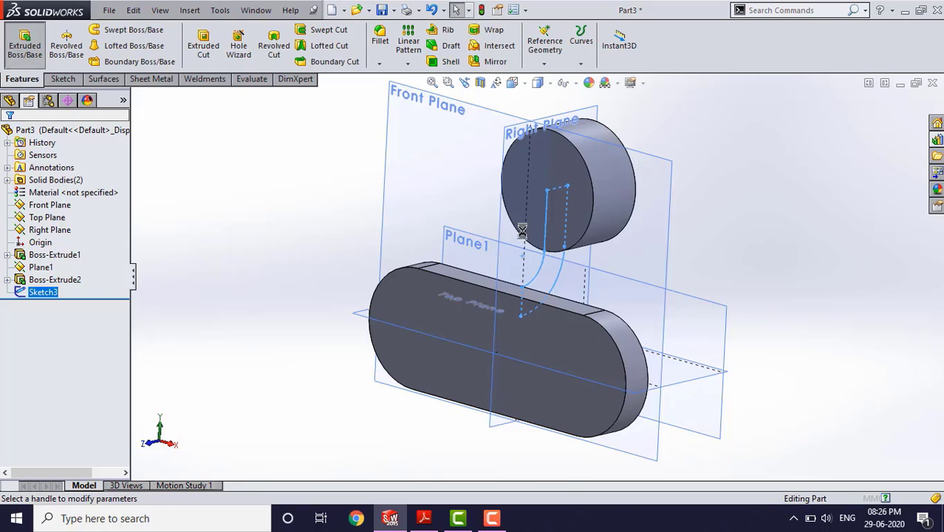
{"action": "left_click", "coordinate": [424, 518]}
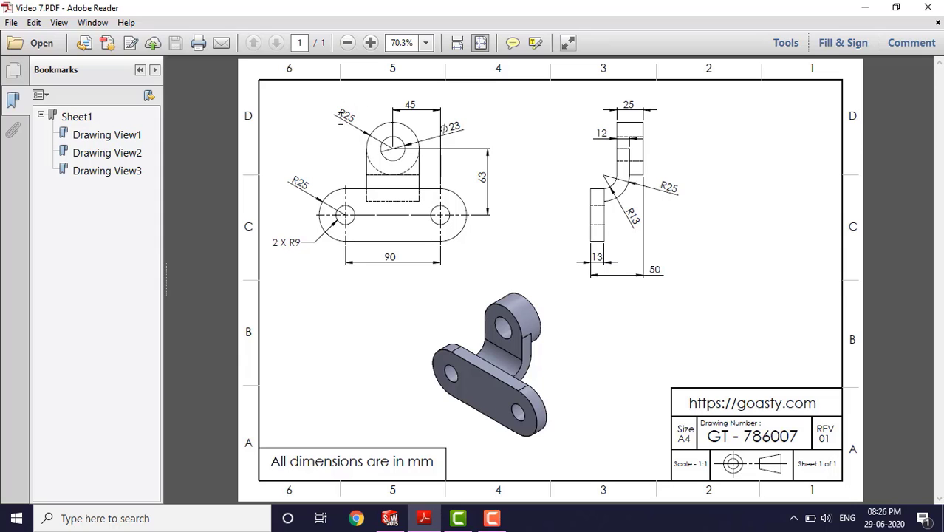
{"action": "left_click", "coordinate": [855, 9]}
{"action": "double_click", "coordinate": [82, 268]}
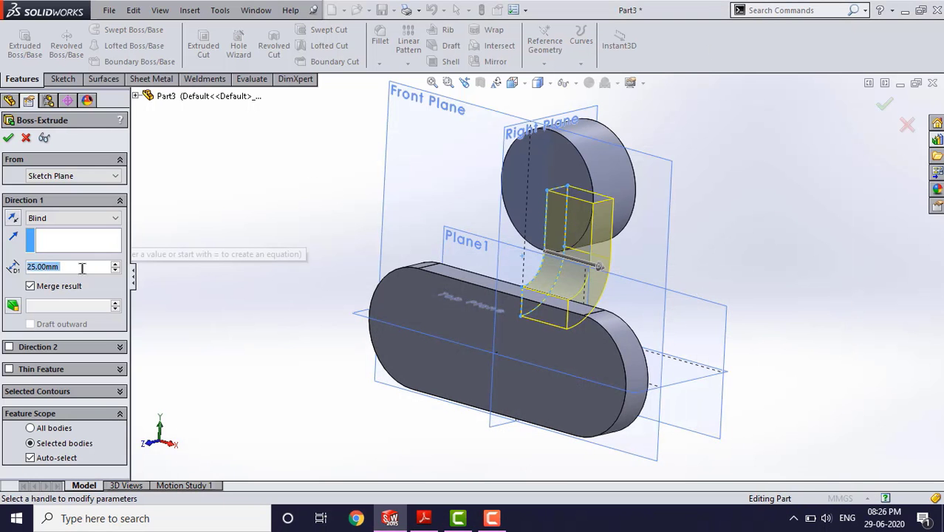
{"action": "type", "text": "50"}
{"action": "key", "text": "Return"}
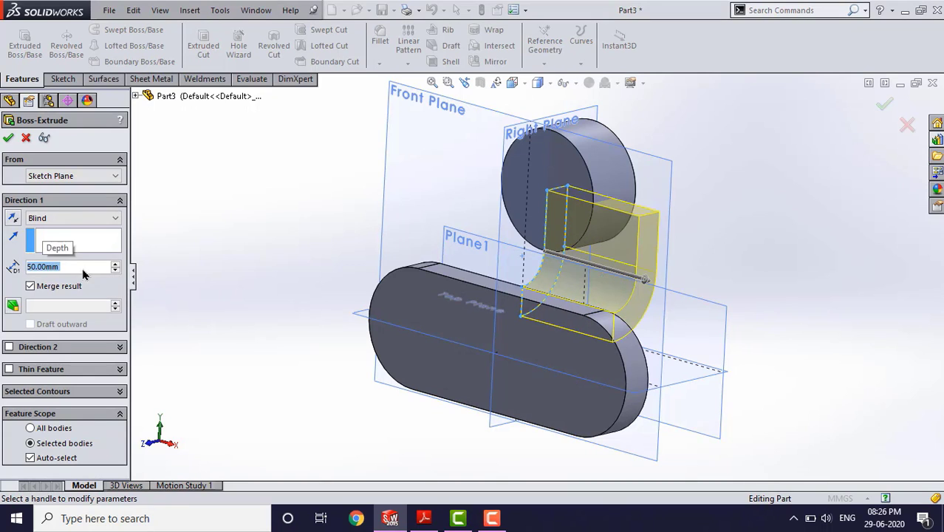
- Change the arm extrusion's end condition to Mid Plane and create the merged feature
{"action": "left_click", "coordinate": [70, 218]}
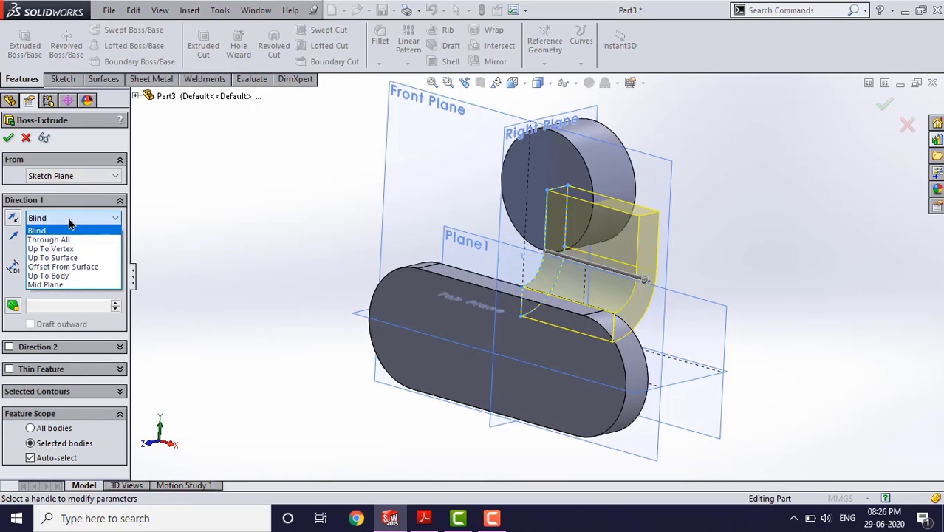
{"action": "left_click", "coordinate": [66, 285]}
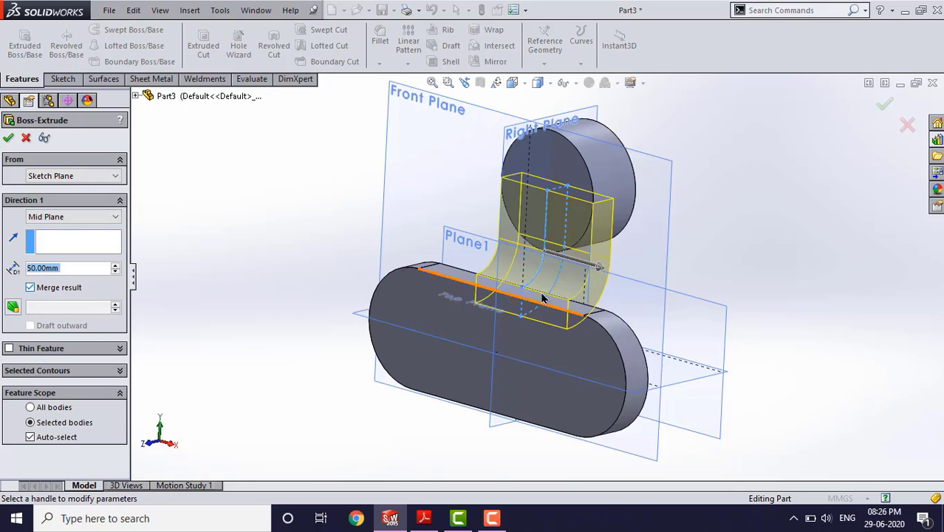
{"action": "scroll", "coordinate": [533, 283], "scroll_direction": "up", "scroll_amount": 2}
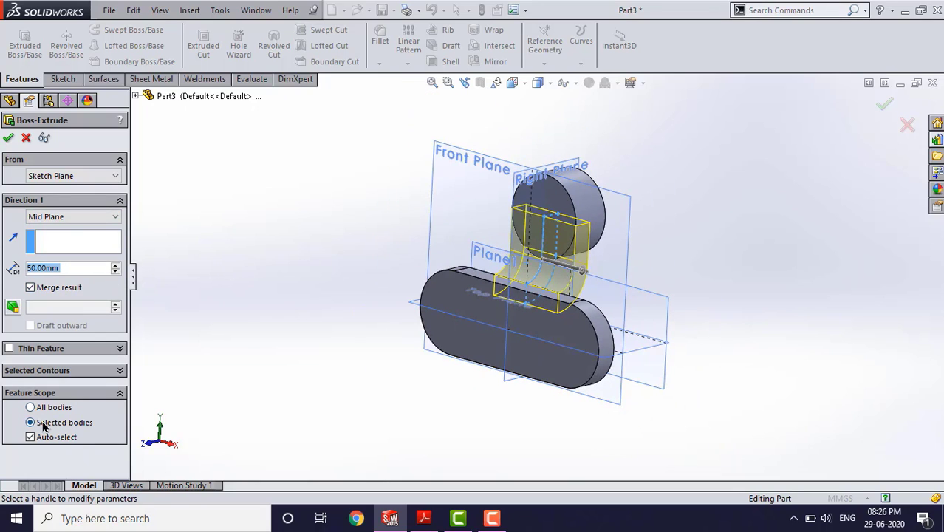
{"action": "left_click", "coordinate": [8, 138]}
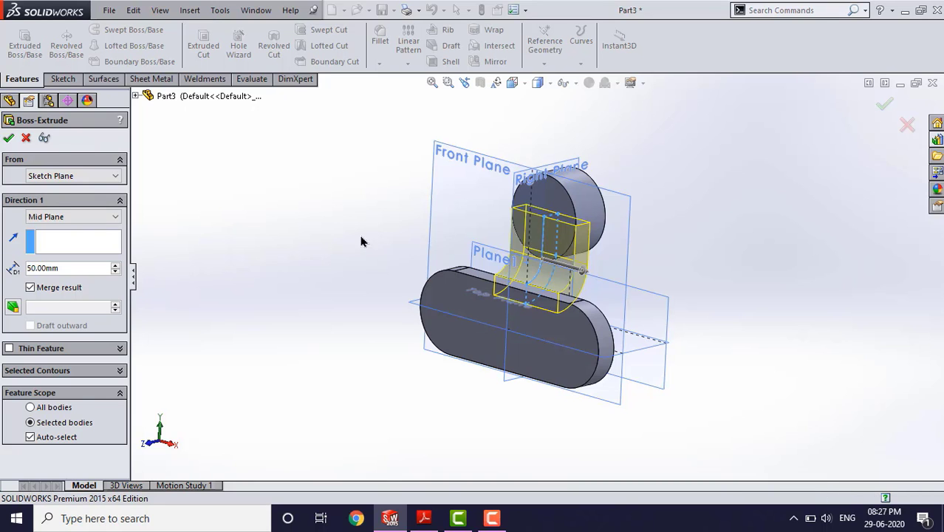
{"action": "mouse_move", "coordinate": [378, 330]}
{"action": "middle_mouse_down"}
{"action": "mouse_move", "coordinate": [327, 331]}
{"action": "mouse_move", "coordinate": [362, 335]}
{"action": "middle_mouse_up"}
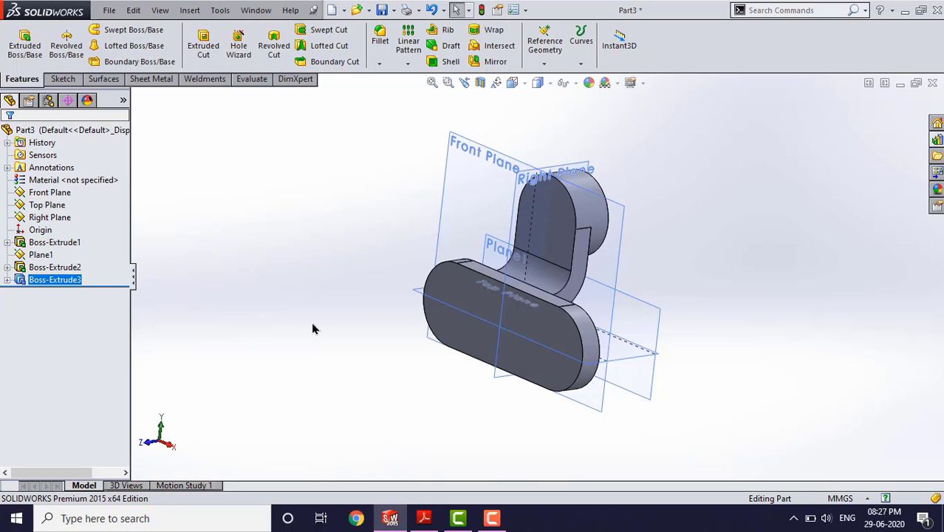
- Check the boss hole in the PDF drawing and place a Hole Wizard hole point on the upper arm's flat front face
{"action": "left_click", "coordinate": [424, 517]}
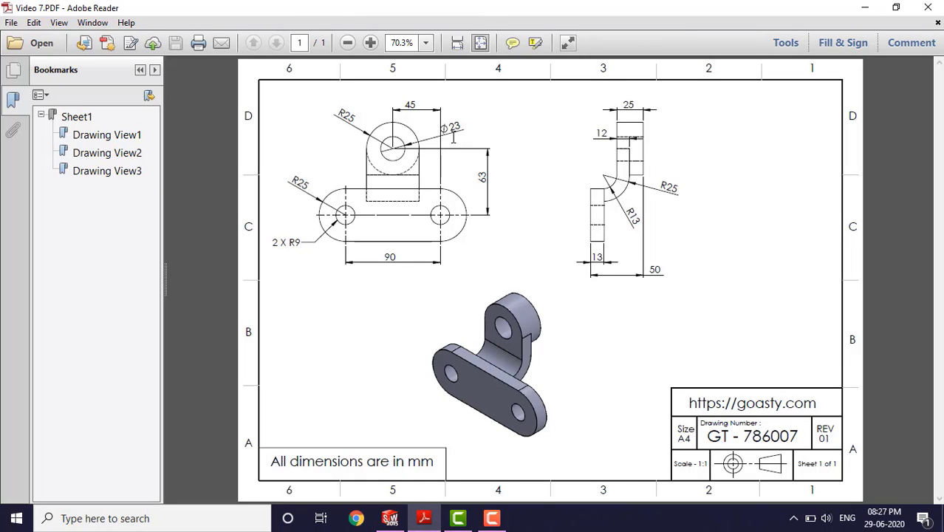
{"action": "left_click", "coordinate": [865, 7]}
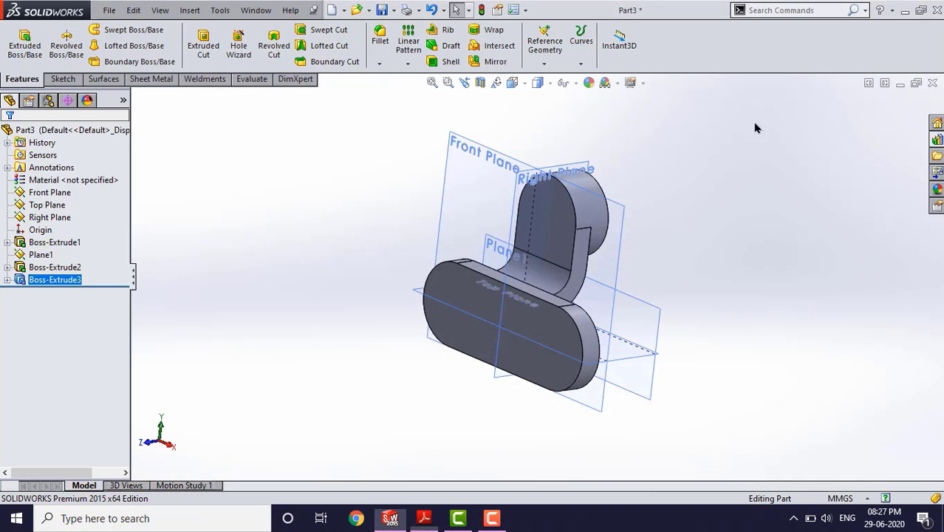
{"action": "scroll", "coordinate": [575, 193], "scroll_direction": "down", "scroll_amount": 3}
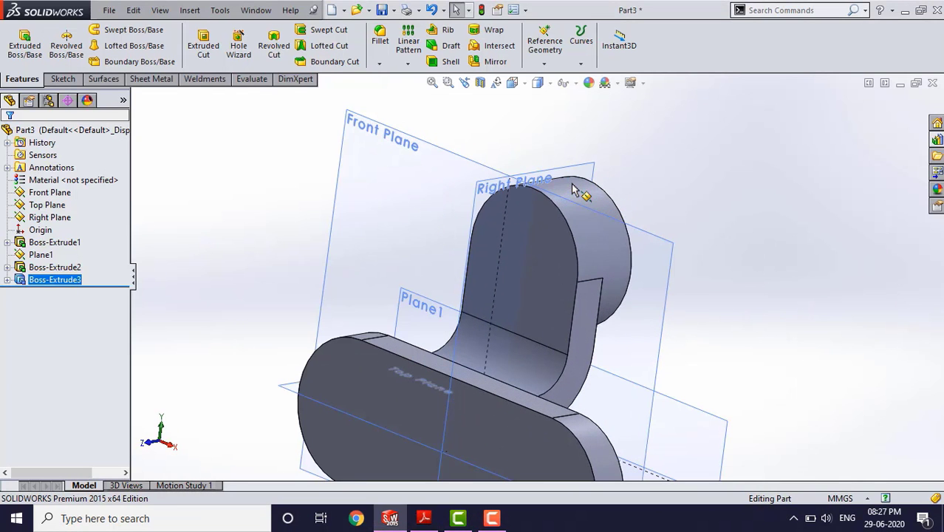
{"action": "left_click", "coordinate": [237, 46]}
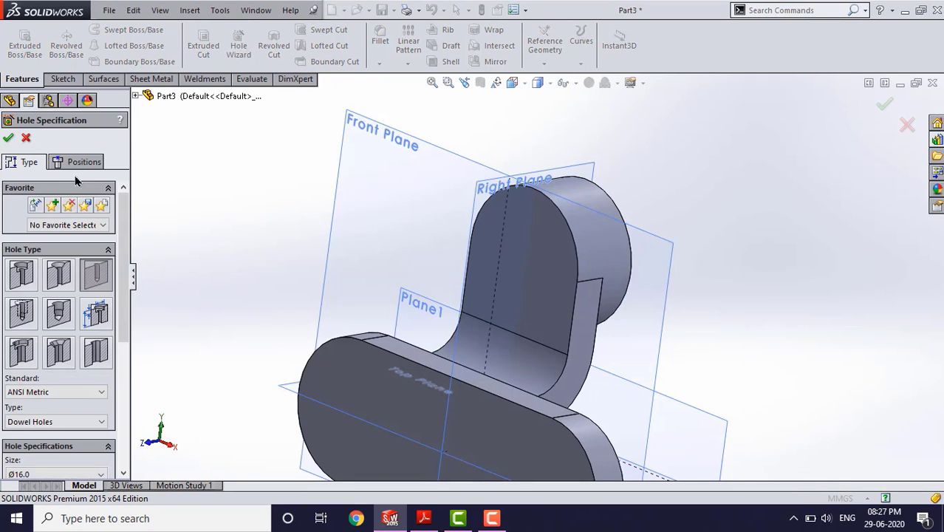
{"action": "left_click", "coordinate": [77, 164]}
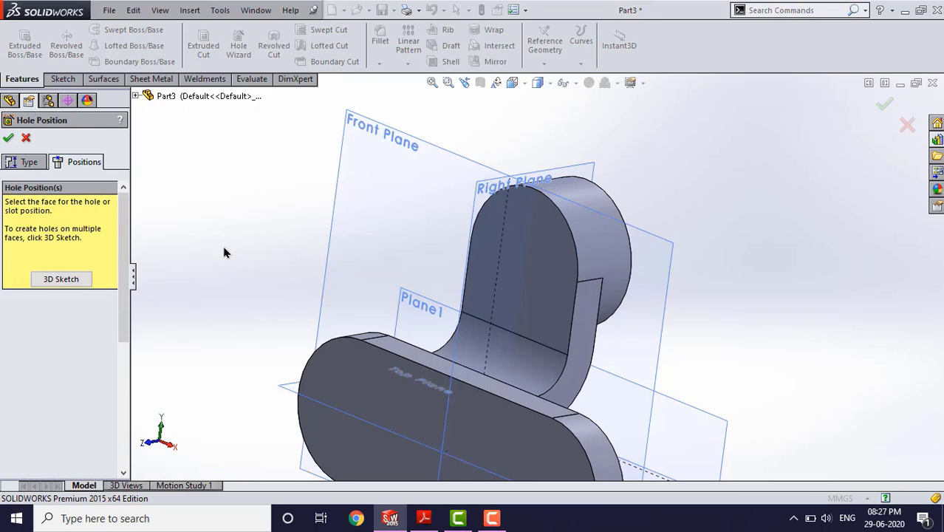
{"action": "left_click", "coordinate": [532, 252]}
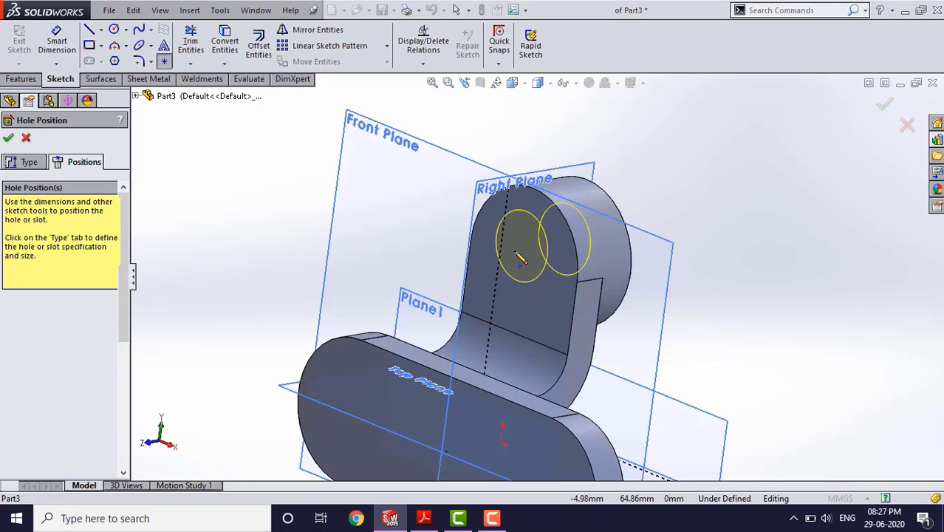
{"action": "left_click", "coordinate": [515, 252]}
{"action": "middle_click_drag", "start_coordinate": [527, 287], "coordinate": [495, 300]}
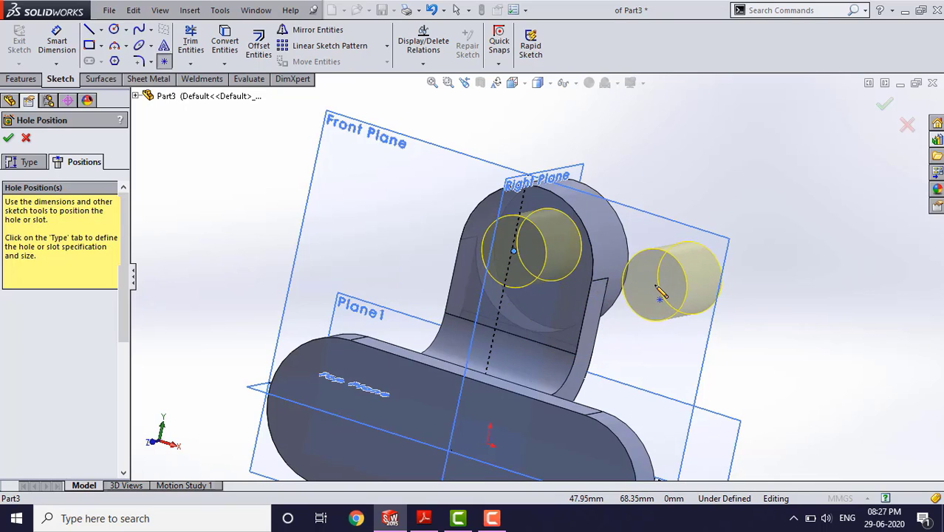
- Make the hole's centre point concentric with the rounded top edge of the boss
{"action": "scroll", "coordinate": [590, 242], "scroll_direction": "down", "scroll_amount": 2}
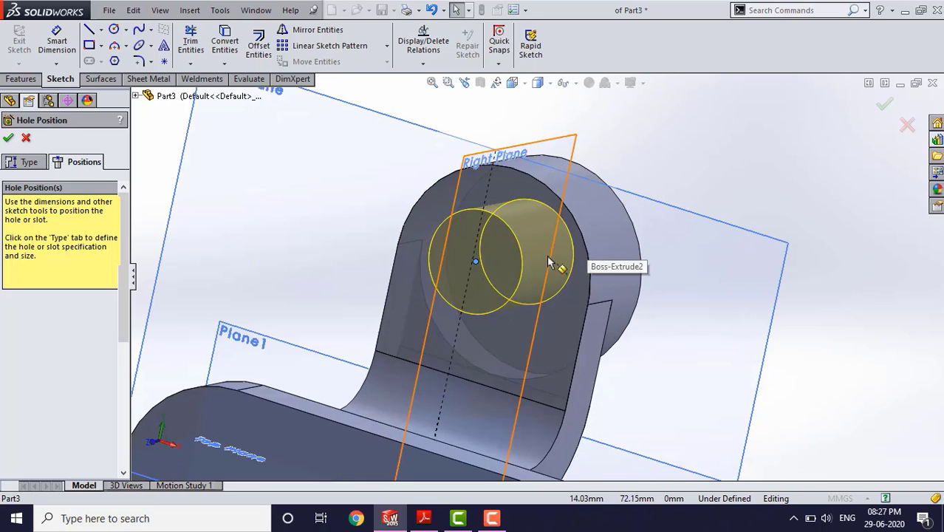
{"action": "mouse_move", "coordinate": [540, 257]}
{"action": "middle_mouse_down"}
{"action": "mouse_move", "coordinate": [563, 244]}
{"action": "mouse_move", "coordinate": [551, 256]}
{"action": "middle_mouse_up"}
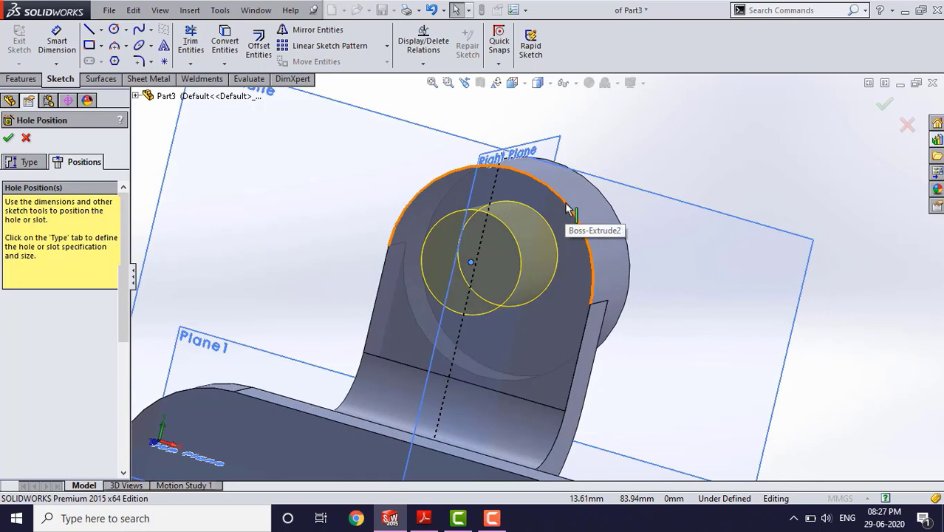
{"action": "left_click", "coordinate": [567, 205]}
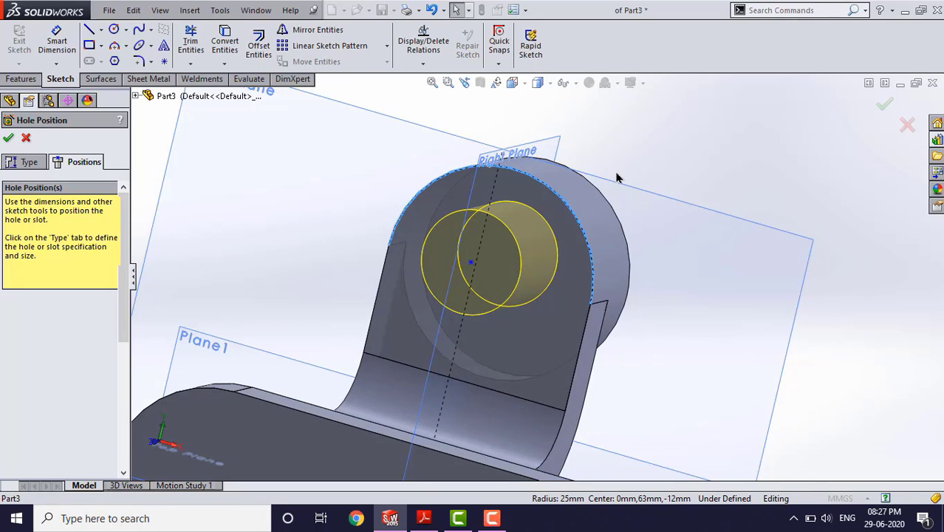
{"action": "left_click", "coordinate": [488, 277]}
{"action": "left_click", "coordinate": [471, 263], "text": "ctrl"}
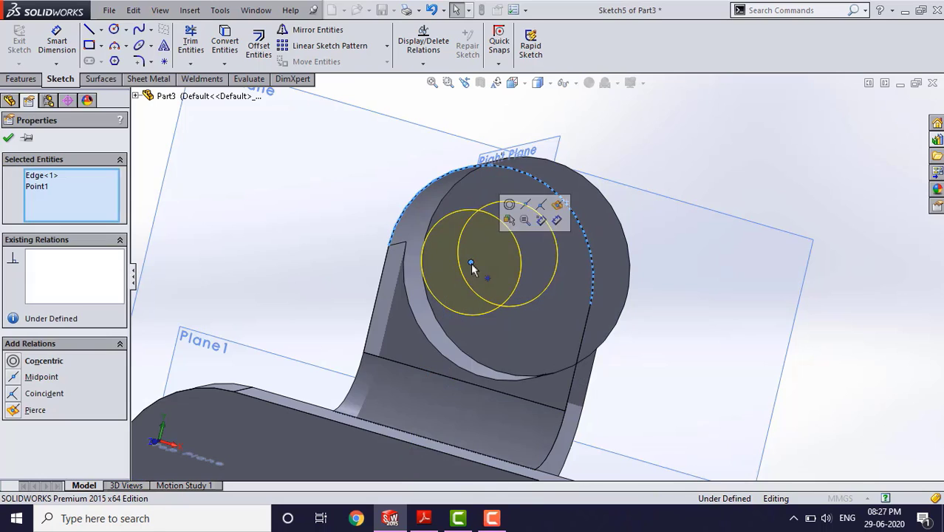
{"action": "left_click", "coordinate": [34, 362]}
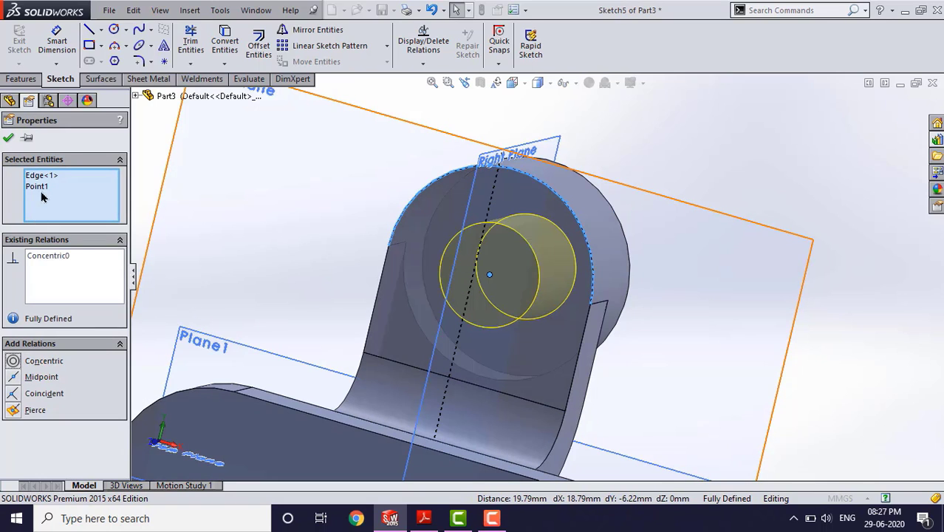
{"action": "left_click", "coordinate": [8, 140]}
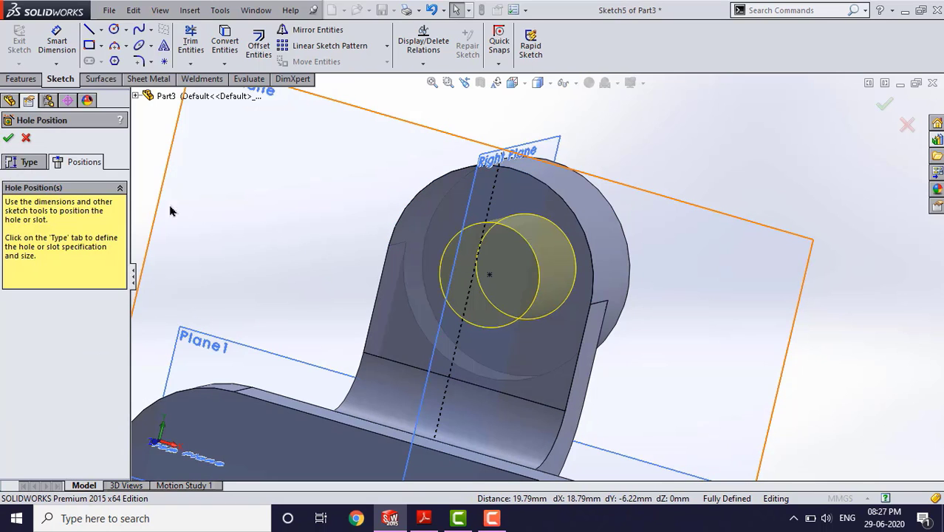
- Set the hole's custom diameter to 23 mm from the PDF drawing and create it through all of the boss
{"action": "left_click", "coordinate": [29, 164]}
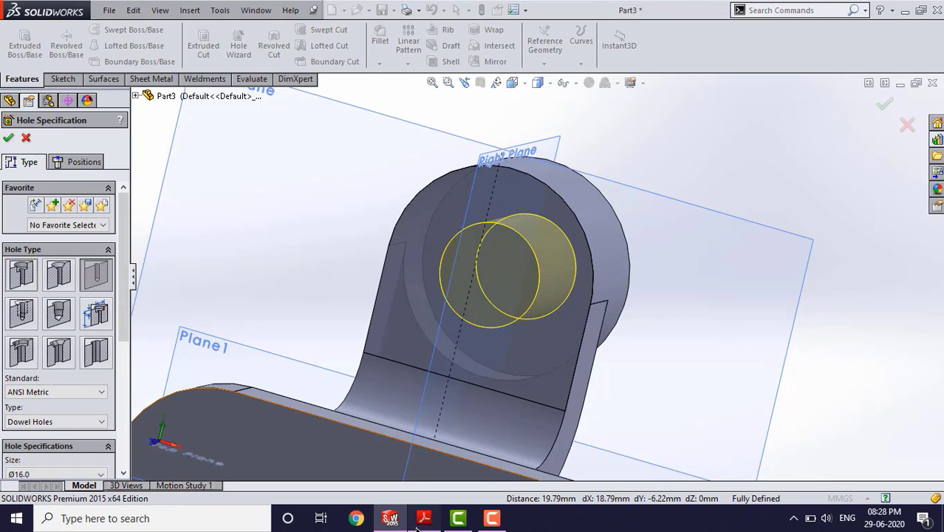
{"action": "left_click", "coordinate": [423, 519]}
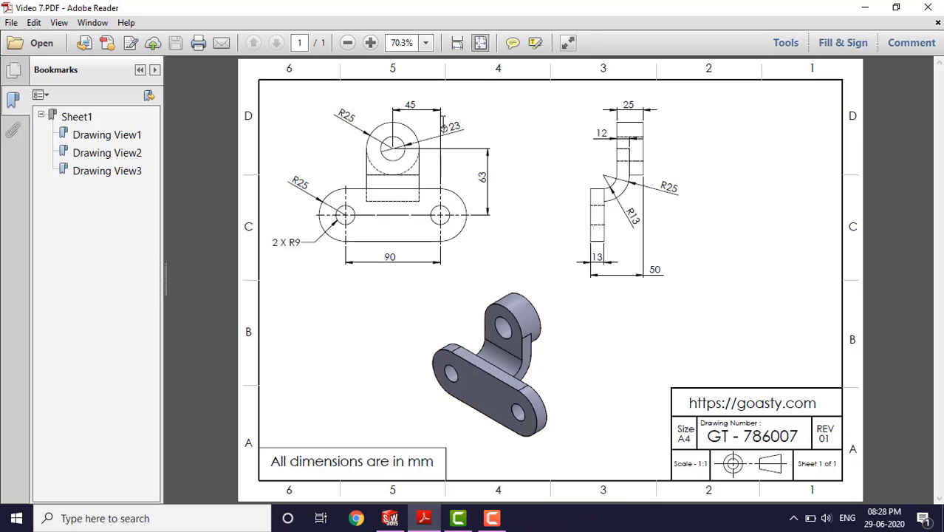
{"action": "left_click", "coordinate": [861, 11]}
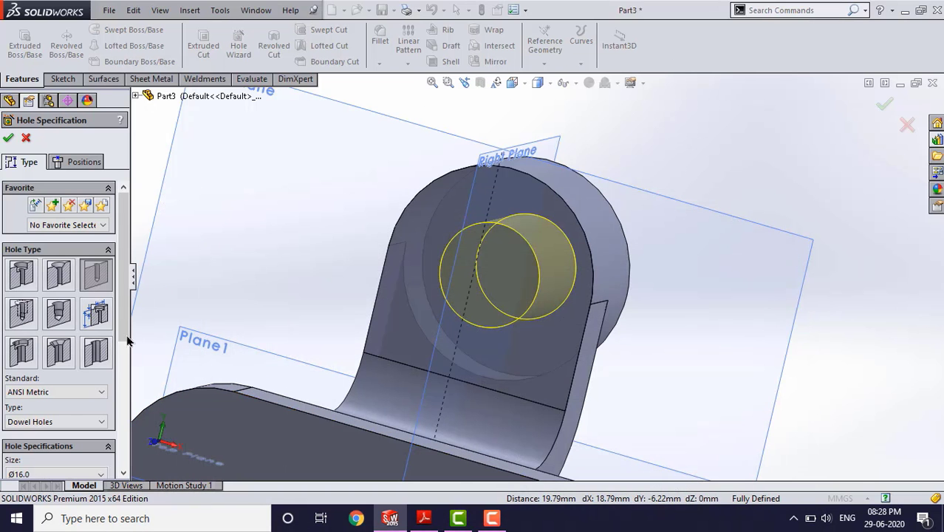
{"action": "scroll", "coordinate": [124, 322], "scroll_direction": "down", "scroll_amount": 6}
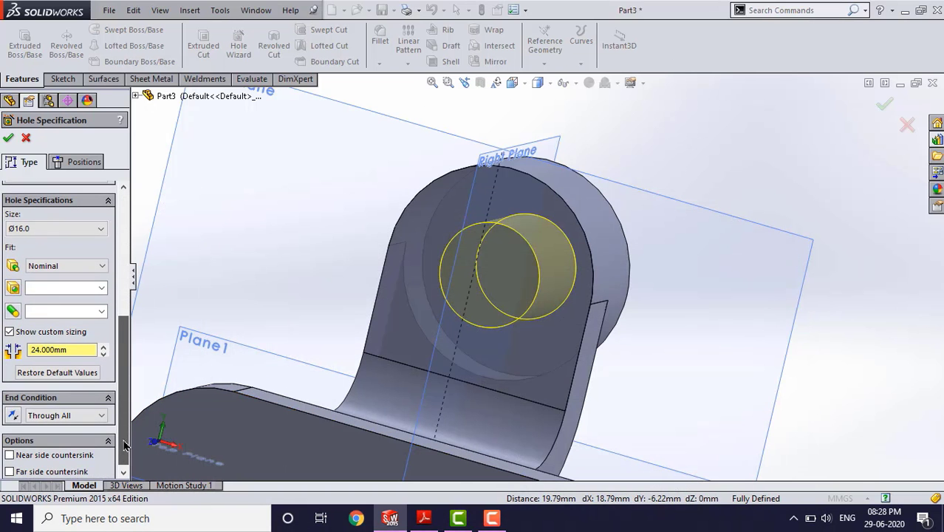
{"action": "double_click", "coordinate": [72, 349]}
{"action": "type", "text": "2"}
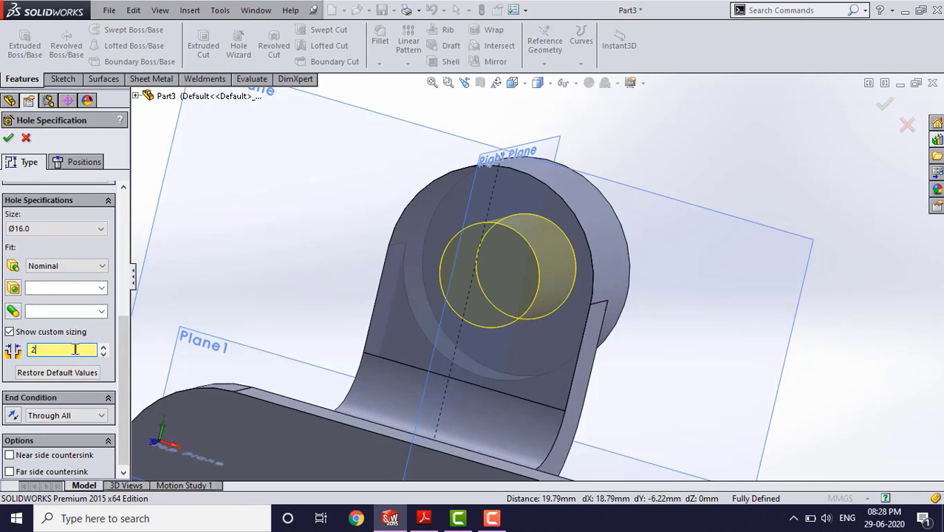
{"action": "type", "text": "3"}
{"action": "key", "text": "Return"}
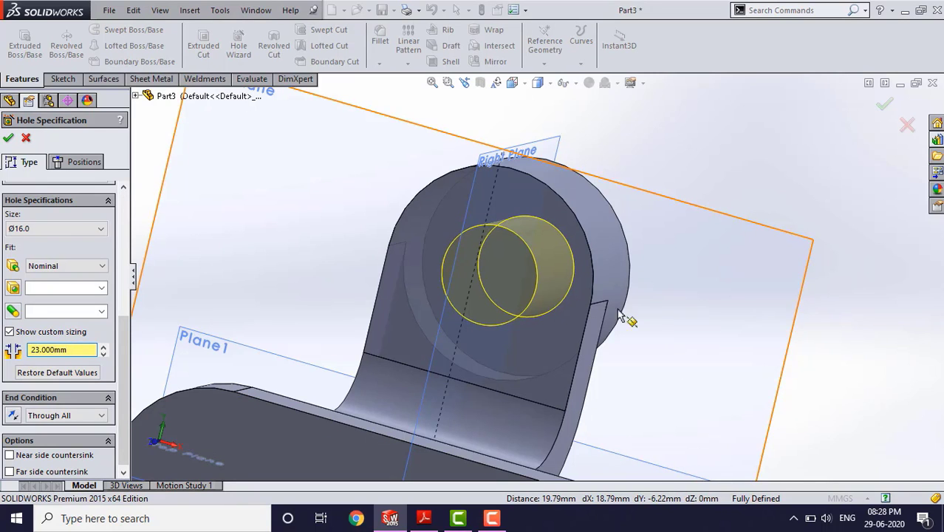
{"action": "middle_click_drag", "start_coordinate": [522, 341], "coordinate": [788, 189]}
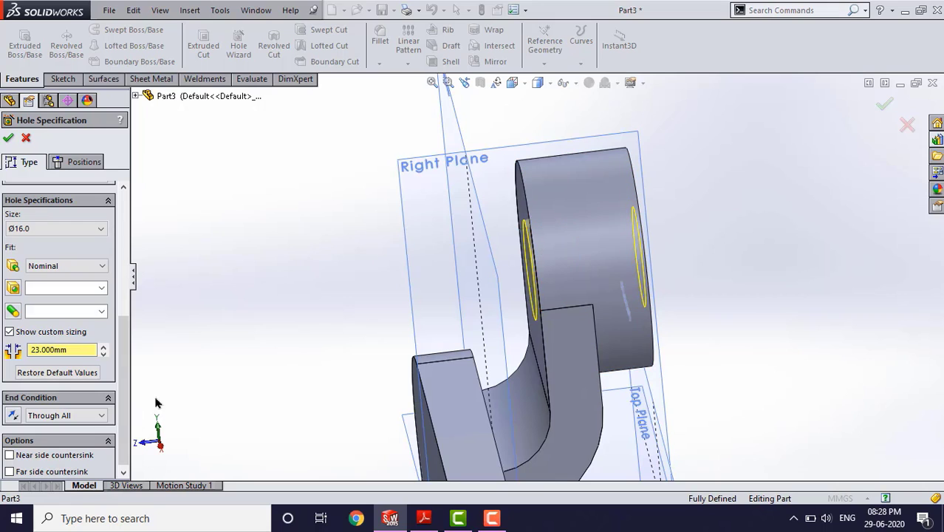
{"action": "left_click", "coordinate": [6, 139]}
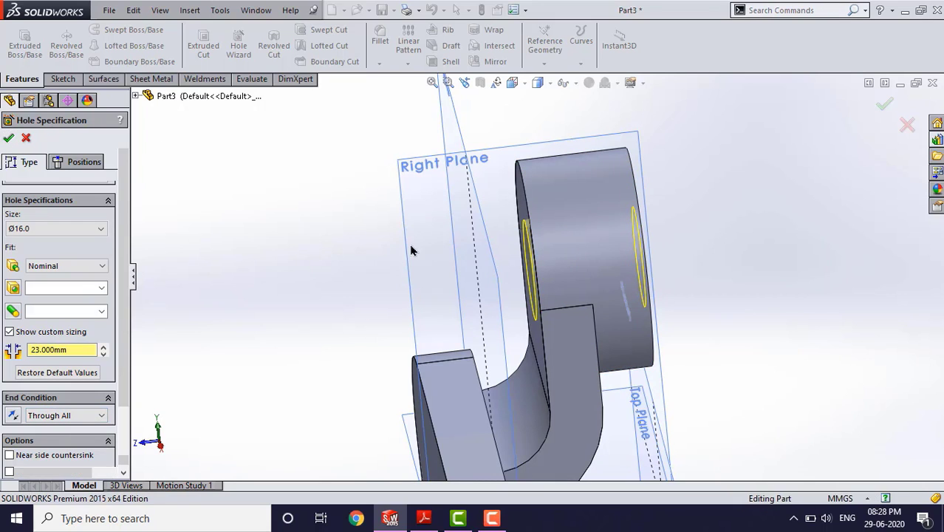
{"action": "middle_click_drag", "start_coordinate": [516, 289], "coordinate": [539, 310]}
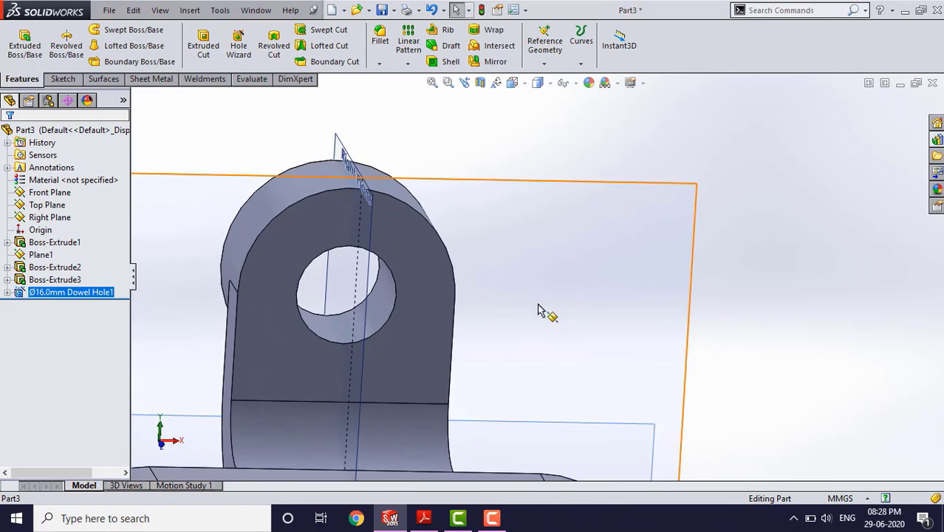
- Check the base plate holes in the PDF drawing and place two Hole Wizard points on the plate's front centreline, one near each rounded end
{"action": "scroll", "coordinate": [539, 306], "scroll_direction": "up", "scroll_amount": 3}
{"action": "left_click", "coordinate": [423, 520]}
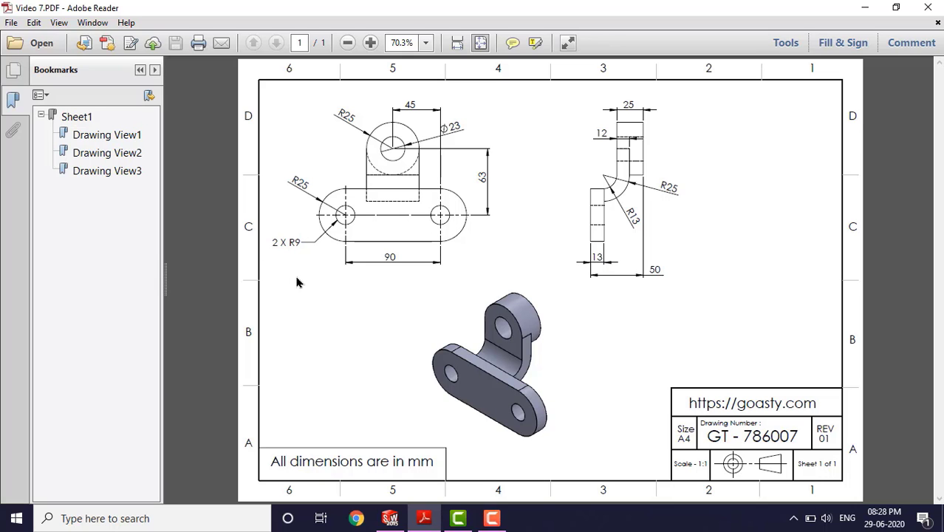
{"action": "left_click", "coordinate": [865, 8]}
{"action": "middle_click_drag", "start_coordinate": [512, 210], "coordinate": [514, 300]}
{"action": "scroll", "coordinate": [514, 300], "scroll_direction": "up", "scroll_amount": 3}
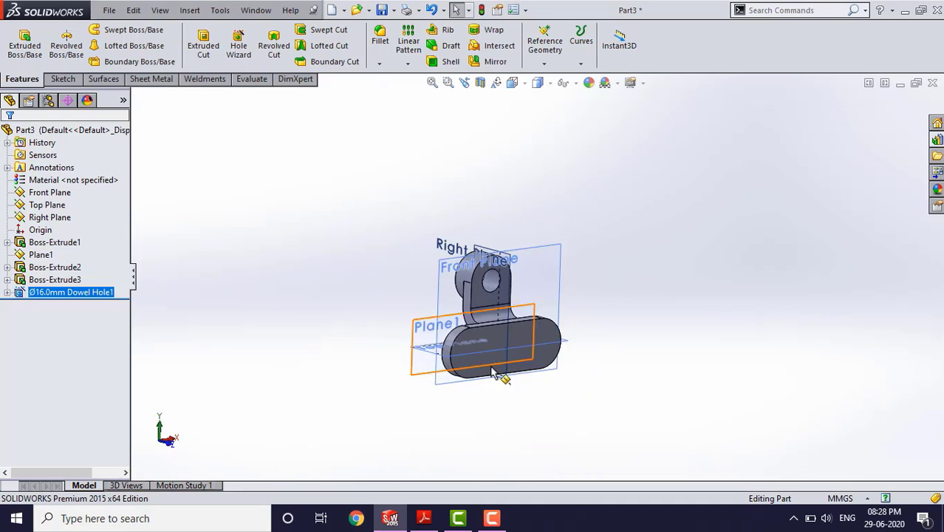
{"action": "scroll", "coordinate": [492, 369], "scroll_direction": "down", "scroll_amount": 2}
{"action": "left_click", "coordinate": [237, 49]}
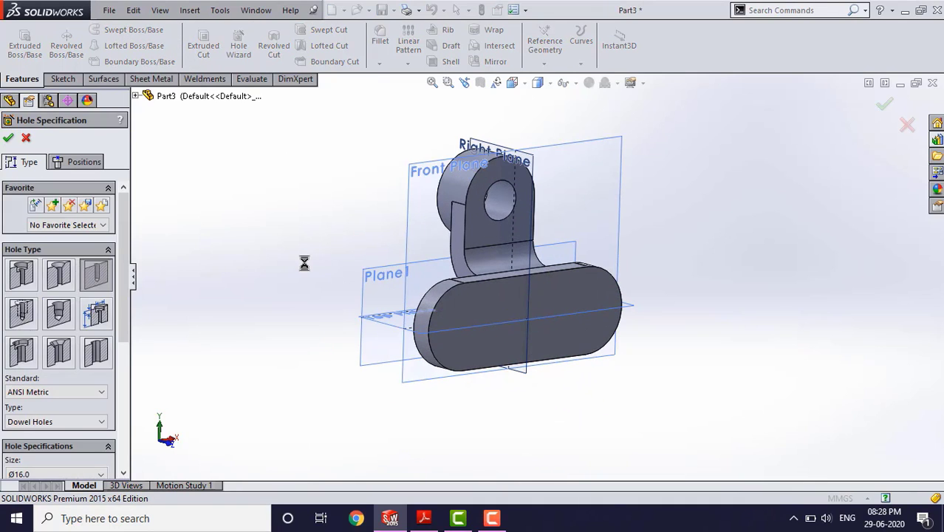
{"action": "left_click", "coordinate": [77, 161]}
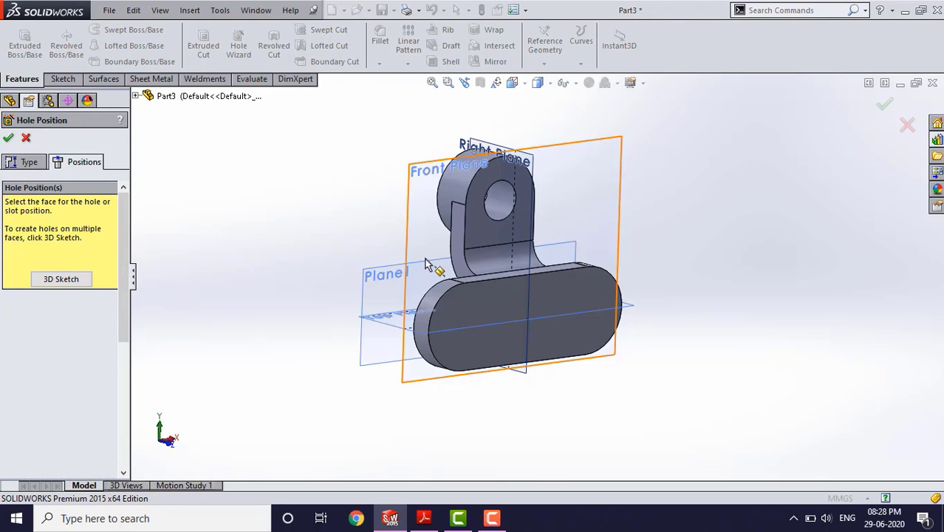
{"action": "left_click", "coordinate": [509, 310]}
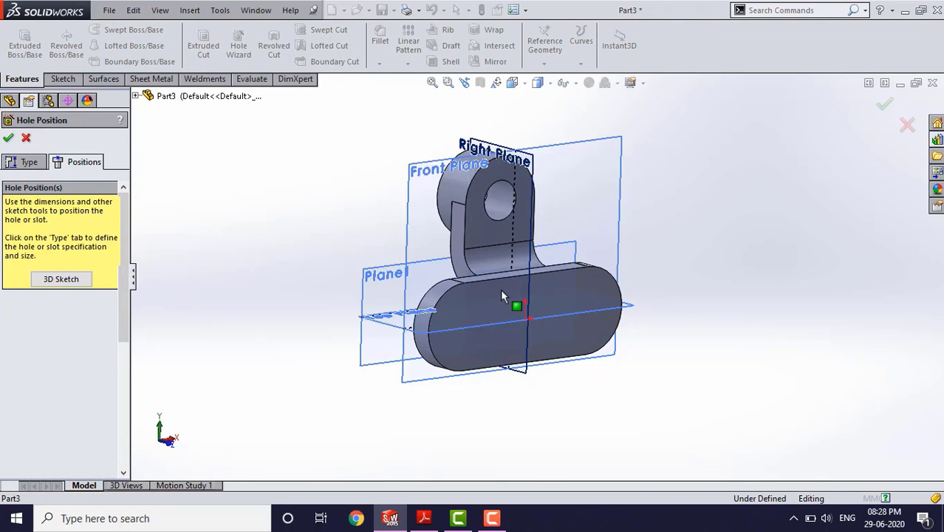
{"action": "scroll", "coordinate": [517, 318], "scroll_direction": "down", "scroll_amount": 3}
{"action": "scroll", "coordinate": [425, 329], "scroll_direction": "down", "scroll_amount": 2}
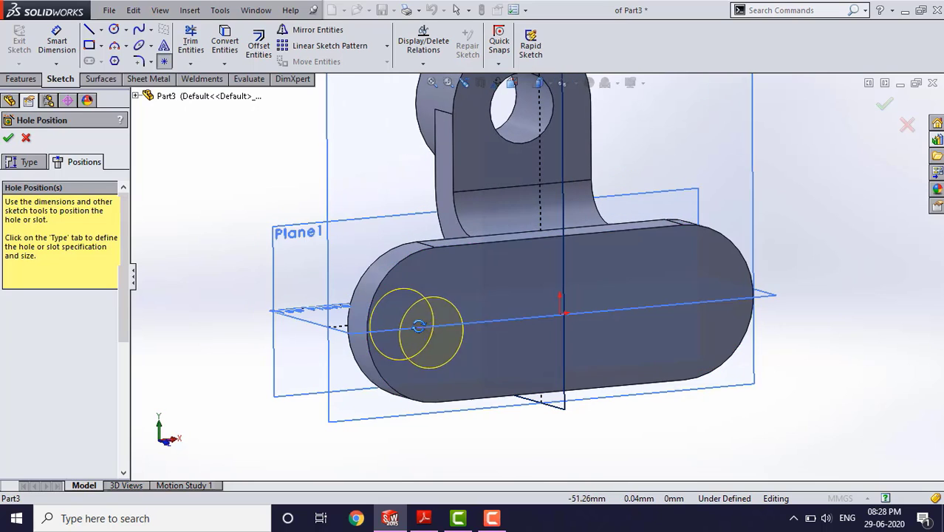
{"action": "left_click", "coordinate": [433, 325]}
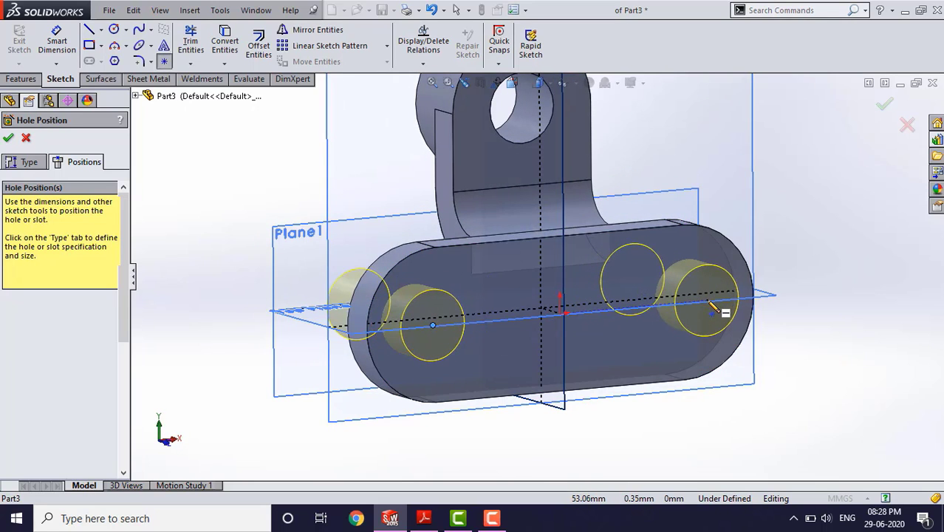
{"action": "left_click", "coordinate": [708, 301]}
- Make the left hole's centre point concentric with the rounded left edge of the base plate
{"action": "mouse_move", "coordinate": [433, 345]}
{"action": "middle_mouse_down"}
{"action": "mouse_move", "coordinate": [416, 341]}
{"action": "mouse_move", "coordinate": [443, 355]}
{"action": "middle_mouse_up"}
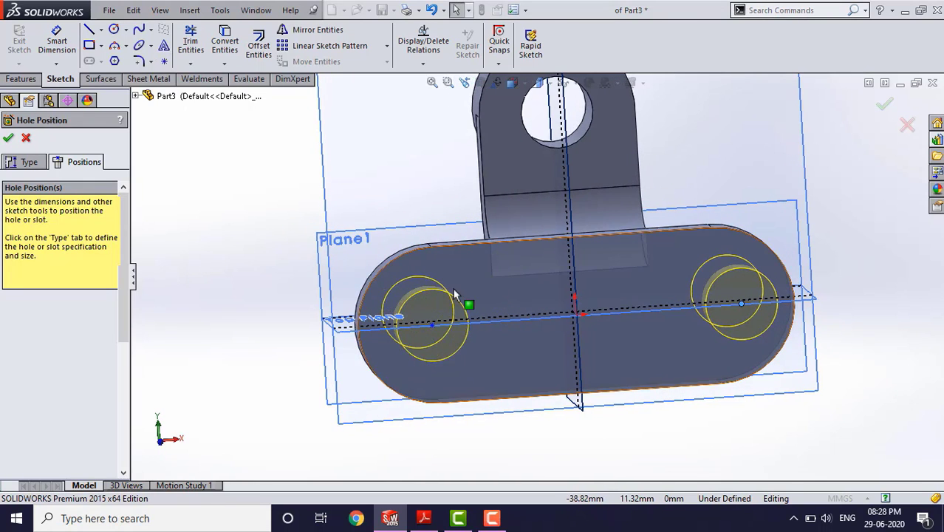
{"action": "scroll", "coordinate": [454, 292], "scroll_direction": "down", "scroll_amount": 3}
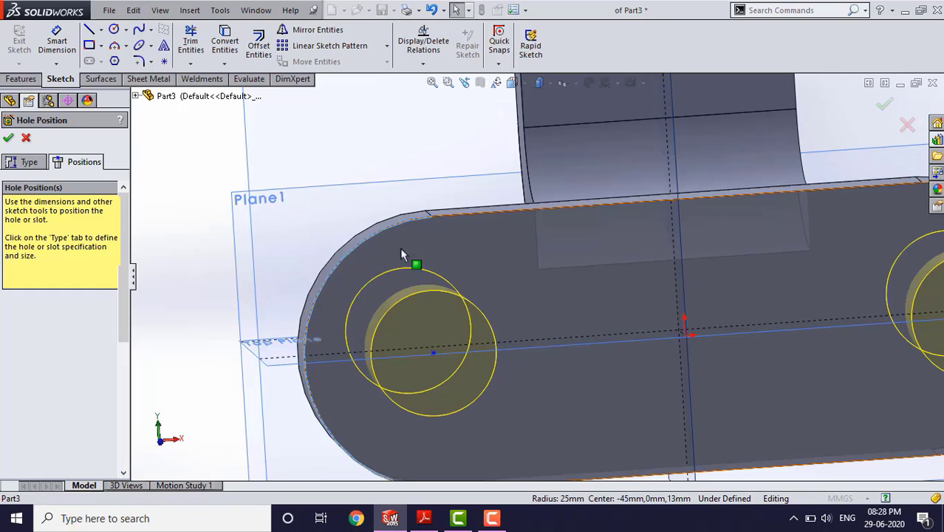
{"action": "left_click", "coordinate": [434, 355]}
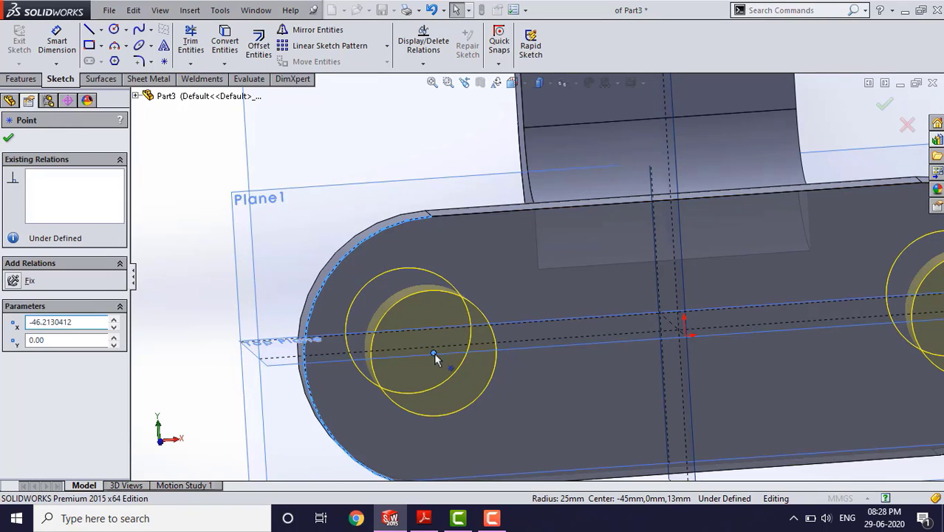
{"action": "left_click", "coordinate": [258, 355], "text": "ctrl"}
{"action": "left_click", "coordinate": [33, 362]}
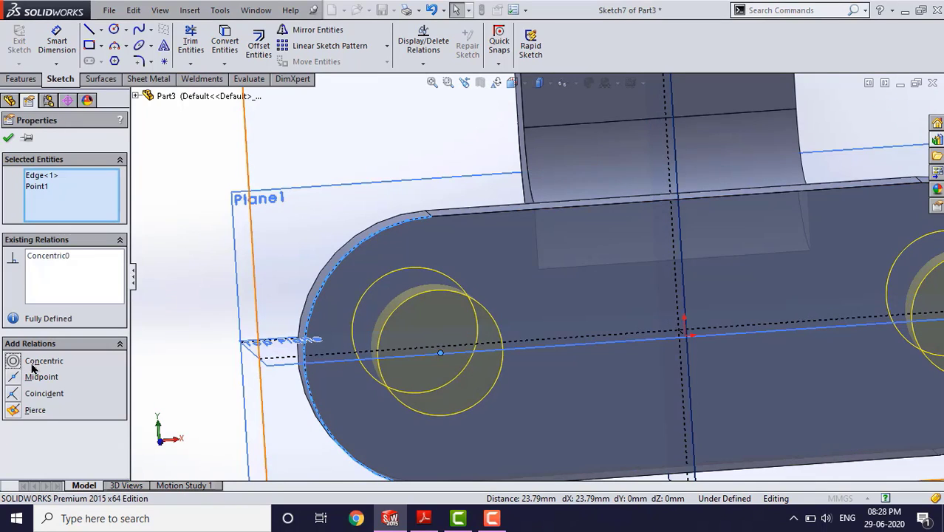
{"action": "left_click", "coordinate": [9, 139]}
- Make the right hole's centre point concentric with the rounded right edge of the base plate
{"action": "scroll", "coordinate": [638, 299], "scroll_direction": "up", "scroll_amount": 4}
{"action": "scroll", "coordinate": [805, 329], "scroll_direction": "down", "scroll_amount": 2}
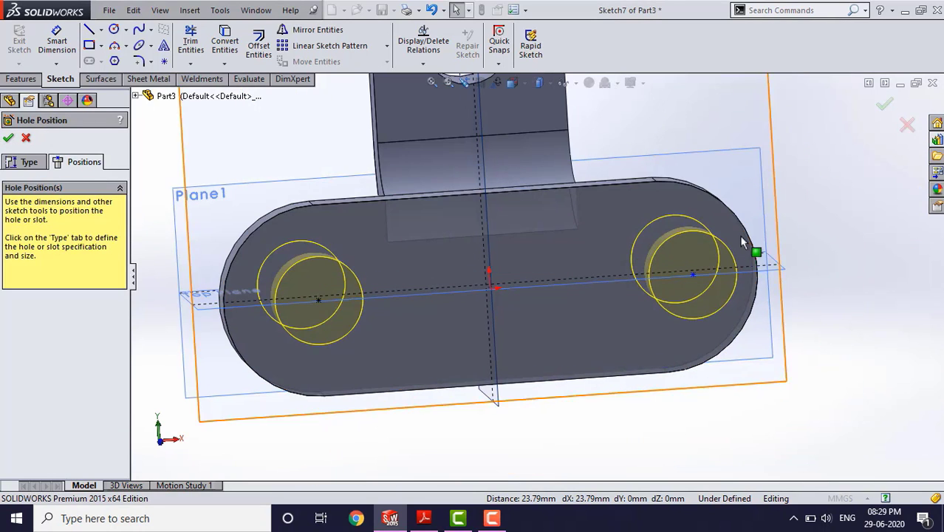
{"action": "left_click", "coordinate": [694, 276]}
{"action": "left_click", "coordinate": [275, 337], "text": "ctrl"}
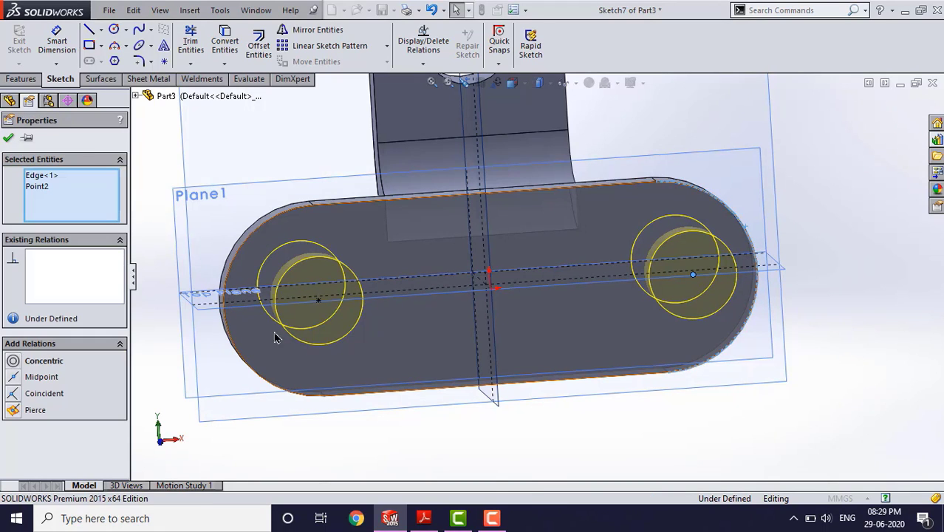
{"action": "left_click", "coordinate": [44, 360]}
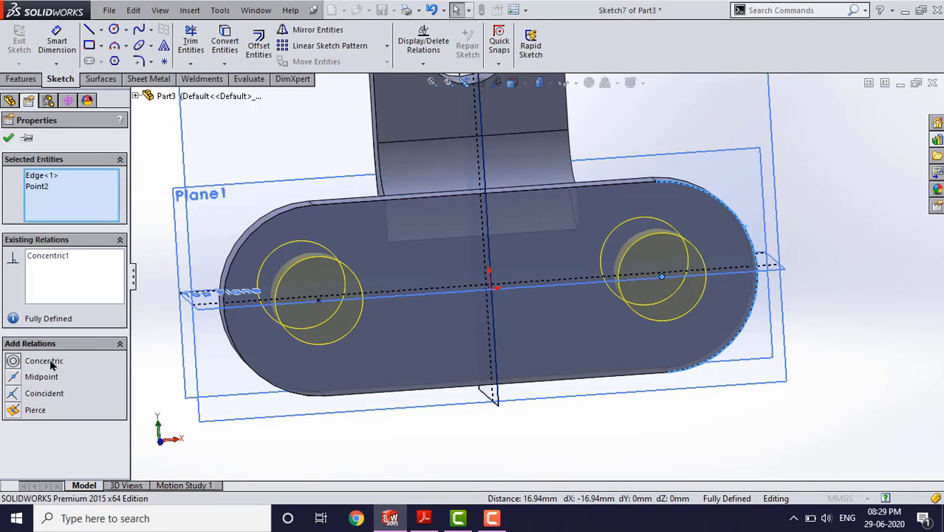
{"action": "left_click", "coordinate": [9, 138]}
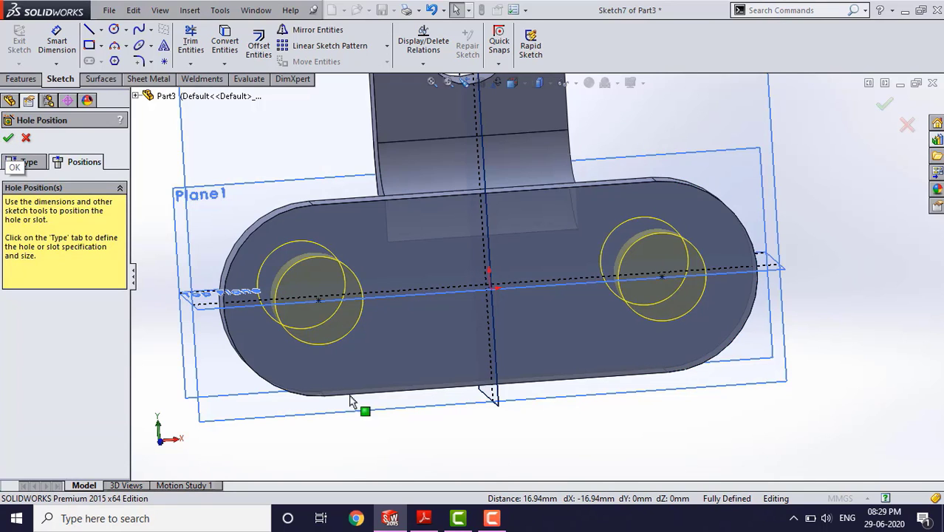
- Set the custom diameter of the two base plate holes to 18 mm and create them through all
{"action": "left_click", "coordinate": [22, 164]}
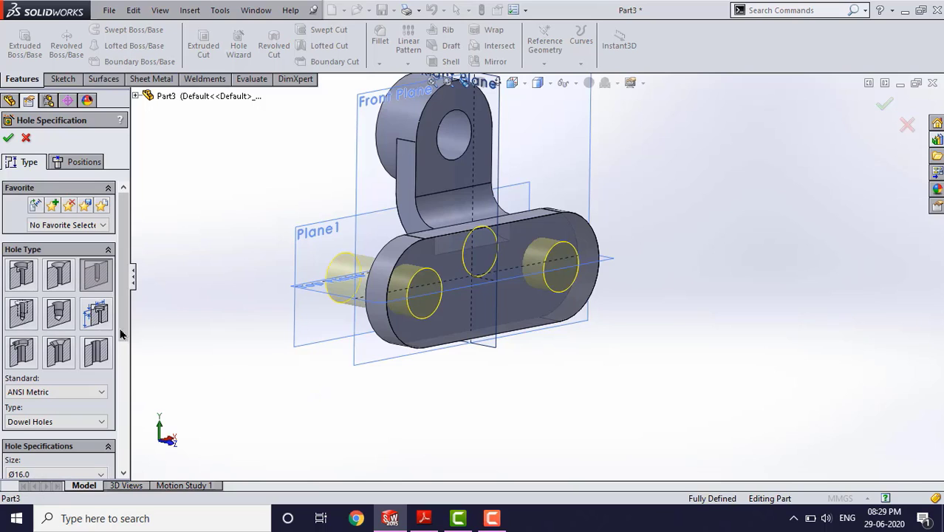
{"action": "left_click_drag", "start_coordinate": [122, 332], "coordinate": [122, 392]}
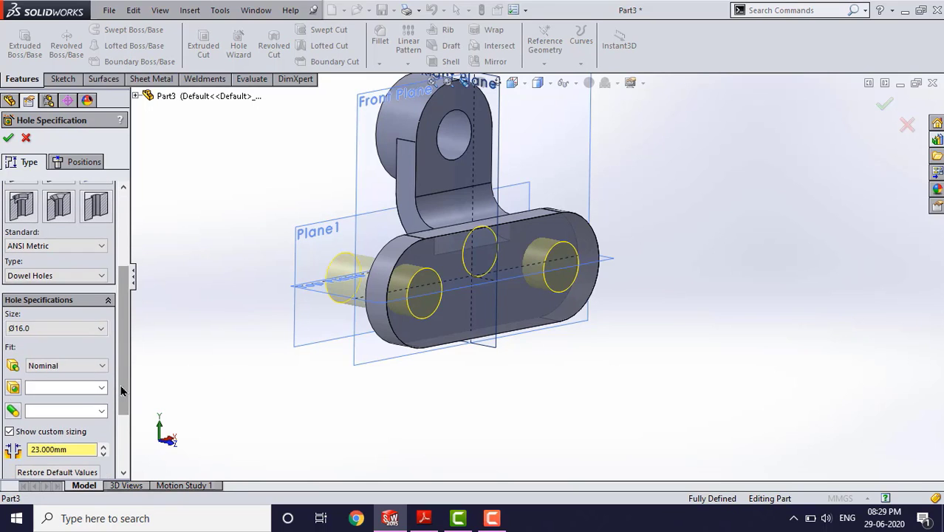
{"action": "scroll", "coordinate": [122, 390], "scroll_direction": "down", "scroll_amount": 3}
{"action": "left_click", "coordinate": [85, 374]}
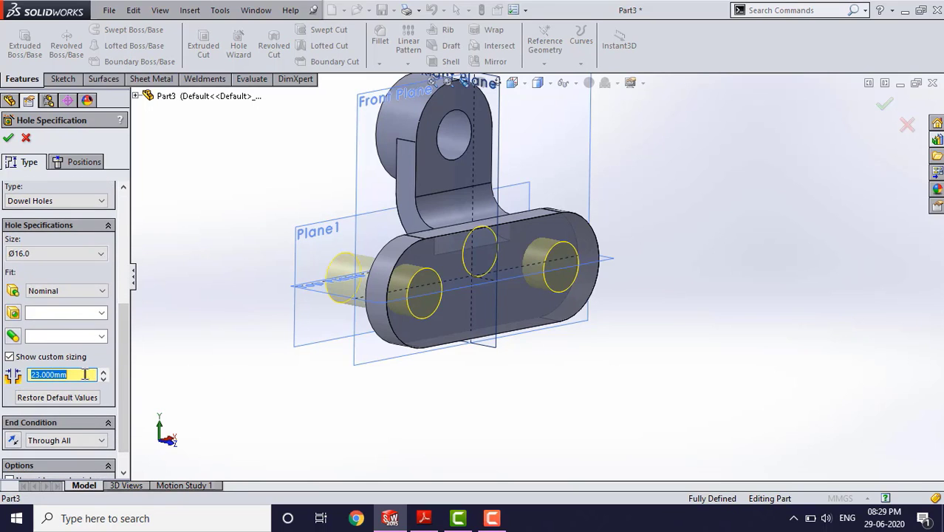
{"action": "type", "text": "18"}
{"action": "key", "text": "Return"}
{"action": "mouse_move", "coordinate": [478, 288]}
{"action": "middle_mouse_down"}
{"action": "mouse_move", "coordinate": [415, 277]}
{"action": "mouse_move", "coordinate": [484, 299]}
{"action": "middle_mouse_up"}
{"action": "left_click", "coordinate": [8, 140]}
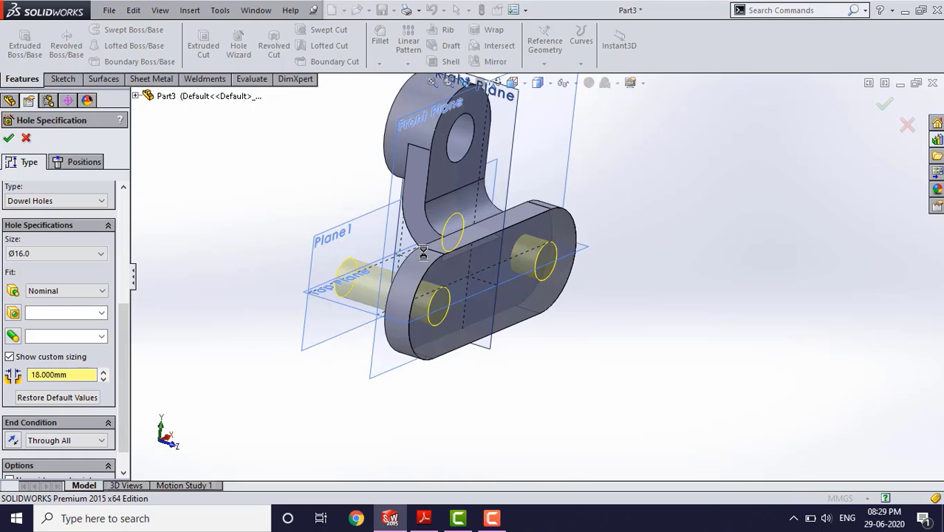
- Compare the finished bracket with the PDF drawing, inspect it from several angles and minimize the modelling window
{"action": "middle_click_drag", "start_coordinate": [440, 291], "coordinate": [398, 464]}
{"action": "left_click", "coordinate": [425, 518]}
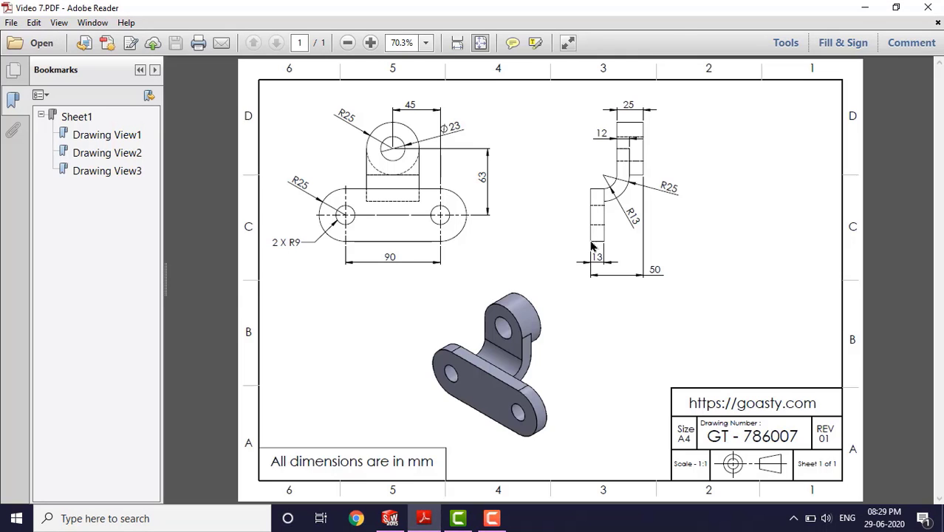
{"action": "left_click", "coordinate": [864, 7]}
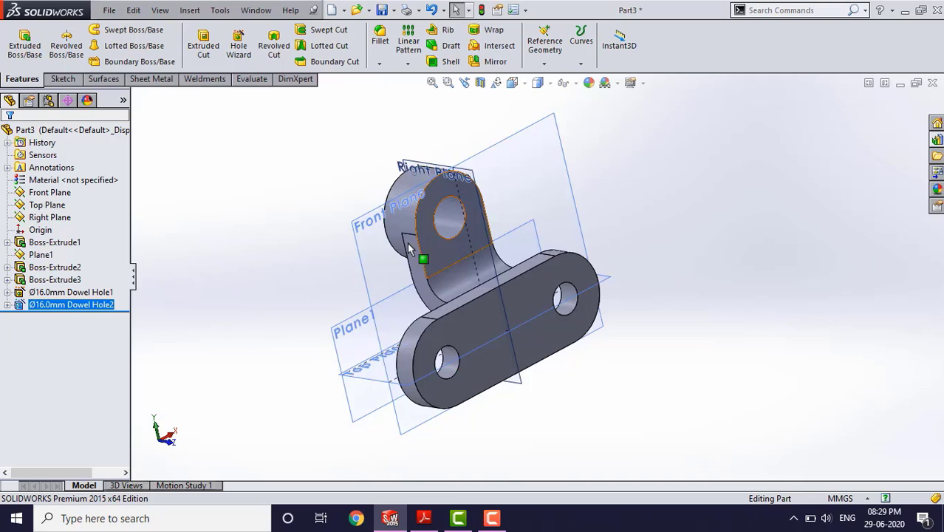
{"action": "scroll", "coordinate": [412, 240], "scroll_direction": "down", "scroll_amount": 3}
{"action": "mouse_move", "coordinate": [411, 240]}
{"action": "middle_mouse_down"}
{"action": "mouse_move", "coordinate": [432, 224]}
{"action": "mouse_move", "coordinate": [400, 266]}
{"action": "mouse_move", "coordinate": [411, 218]}
{"action": "mouse_move", "coordinate": [421, 244]}
{"action": "mouse_move", "coordinate": [409, 226]}
{"action": "middle_mouse_up"}
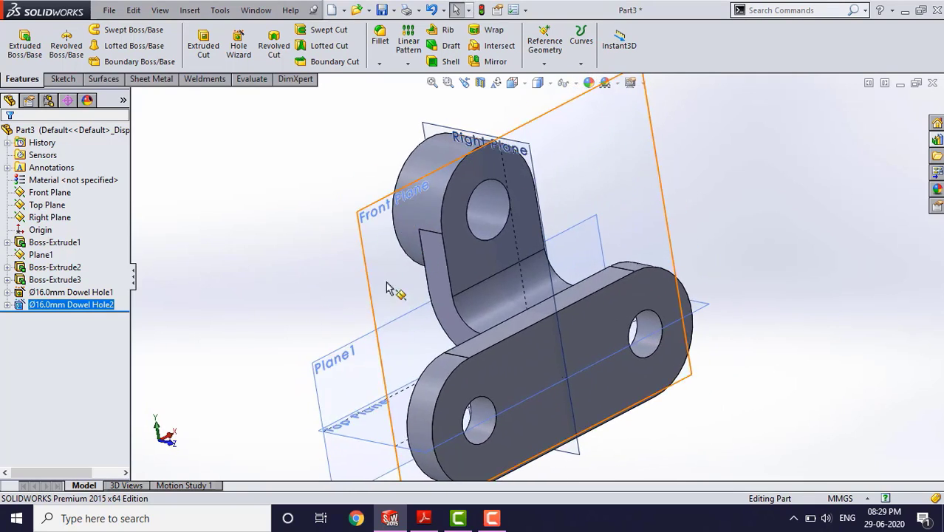
{"action": "scroll", "coordinate": [517, 259], "scroll_direction": "up", "scroll_amount": 2}
{"action": "middle_click_drag", "start_coordinate": [568, 319], "coordinate": [502, 311]}
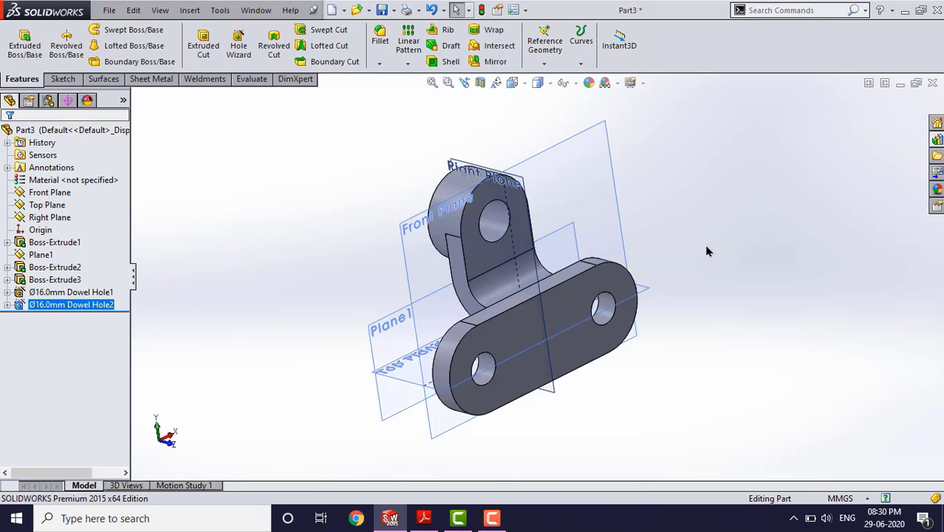
{"action": "left_click", "coordinate": [904, 15]}
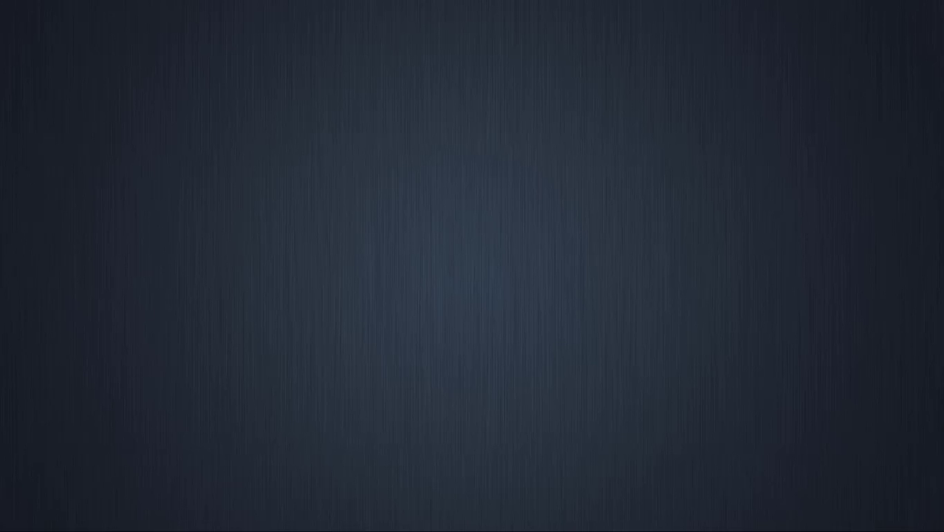